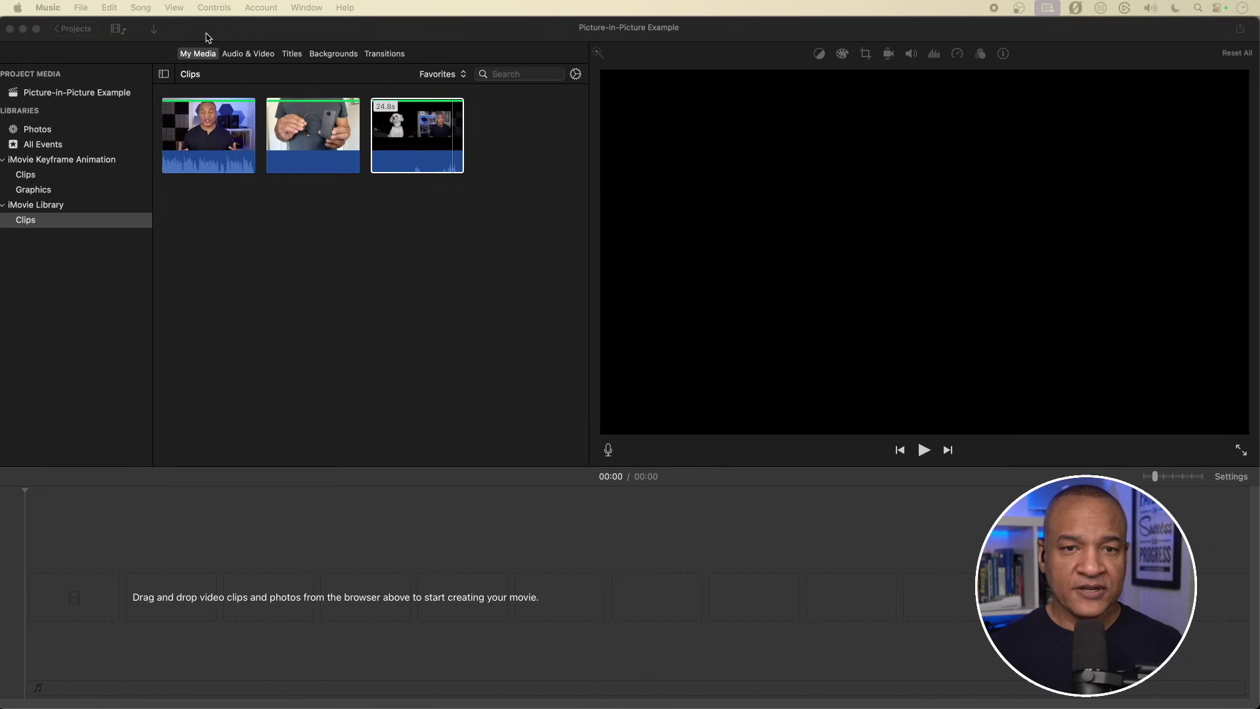
Add the full clip of the hands holding the Sabrent drive to the empty project's timeline.
click(205, 38)
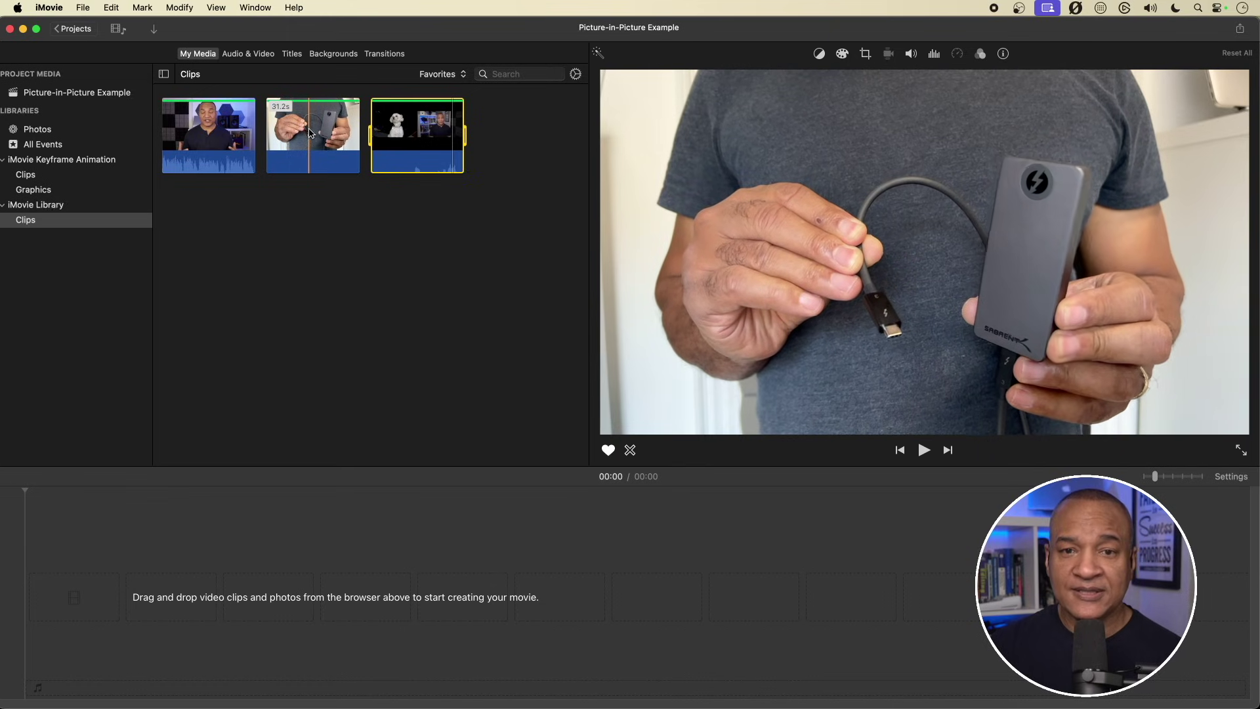
click(312, 133)
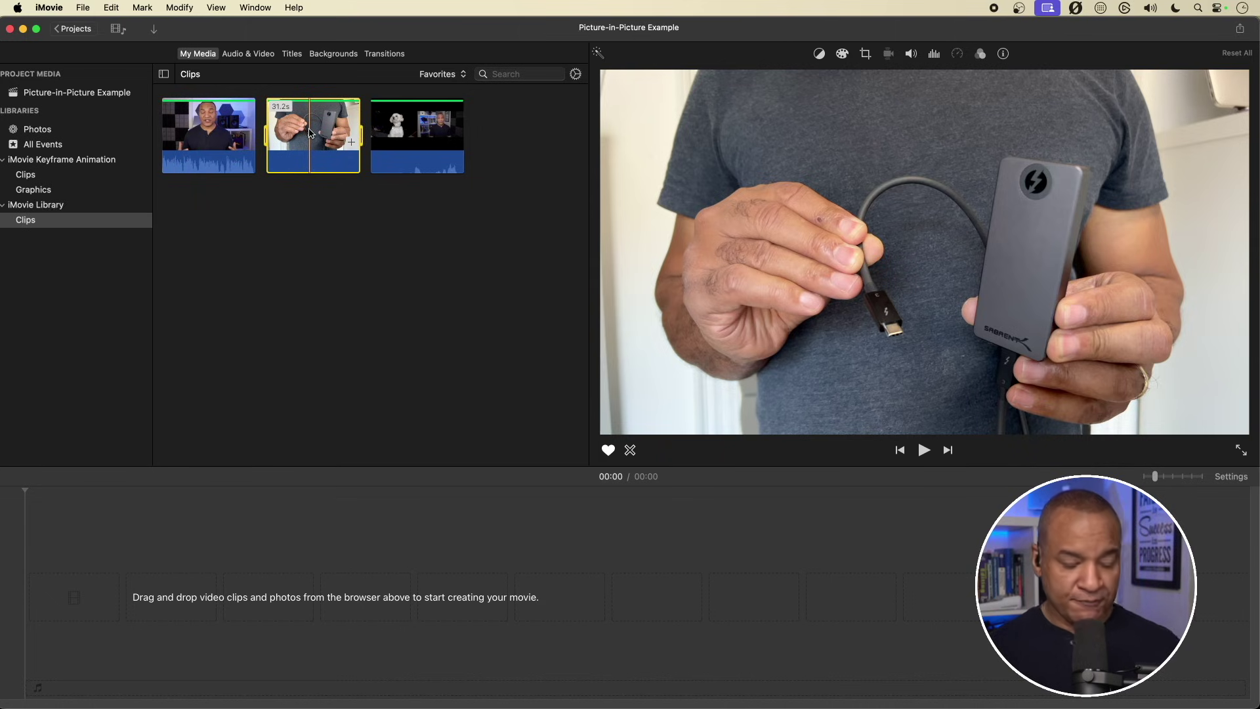
key(e)
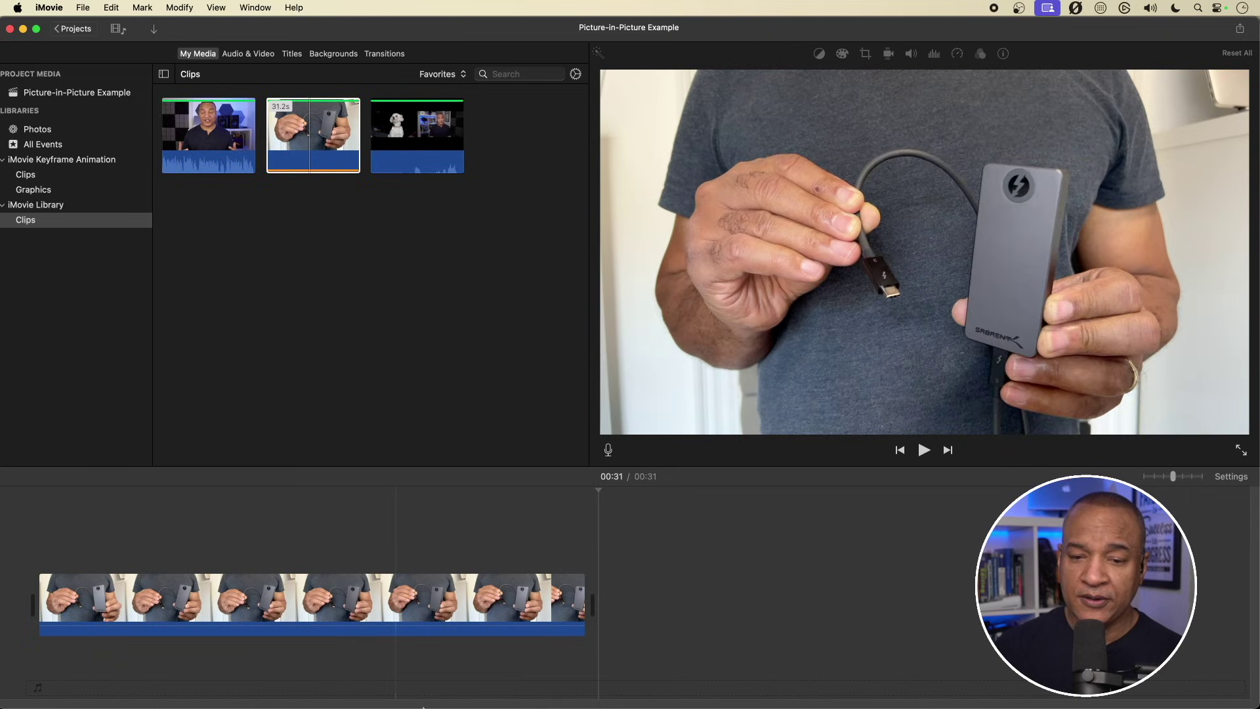
click(310, 604)
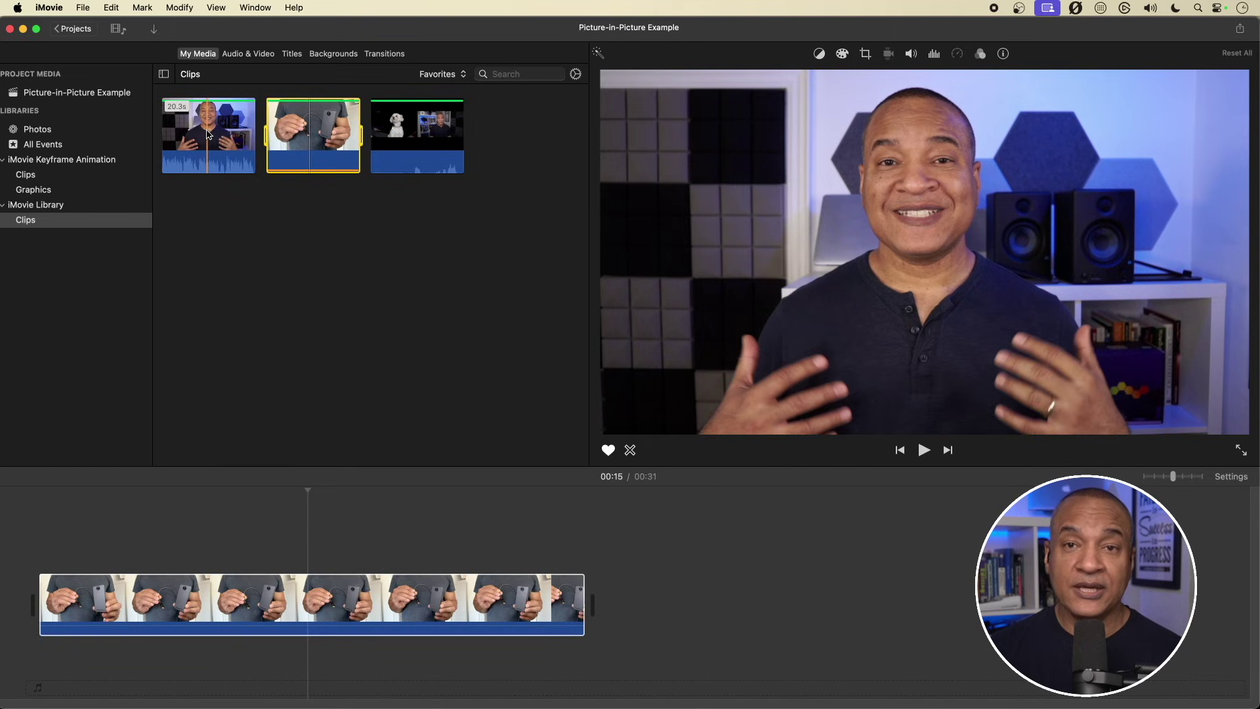
Place the presenter clip above the start of the hands clip and trim the hands clip to end with it.
click(201, 130)
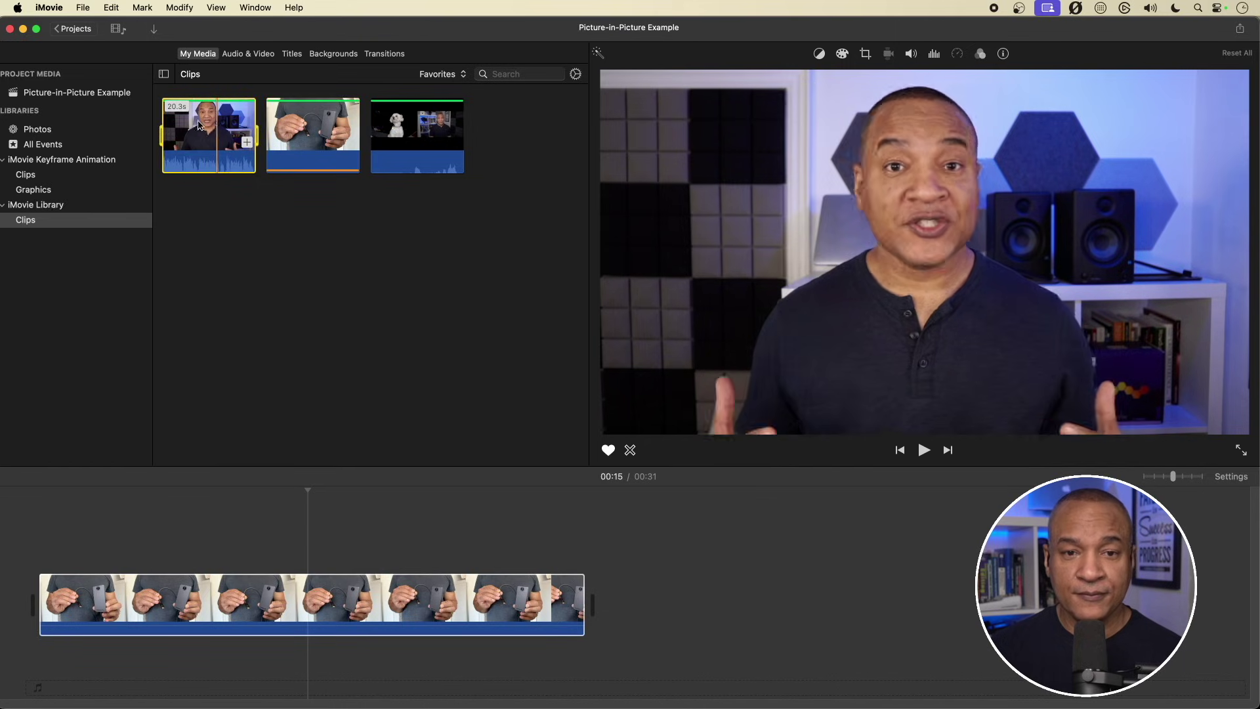
drag(198, 128, 52, 523)
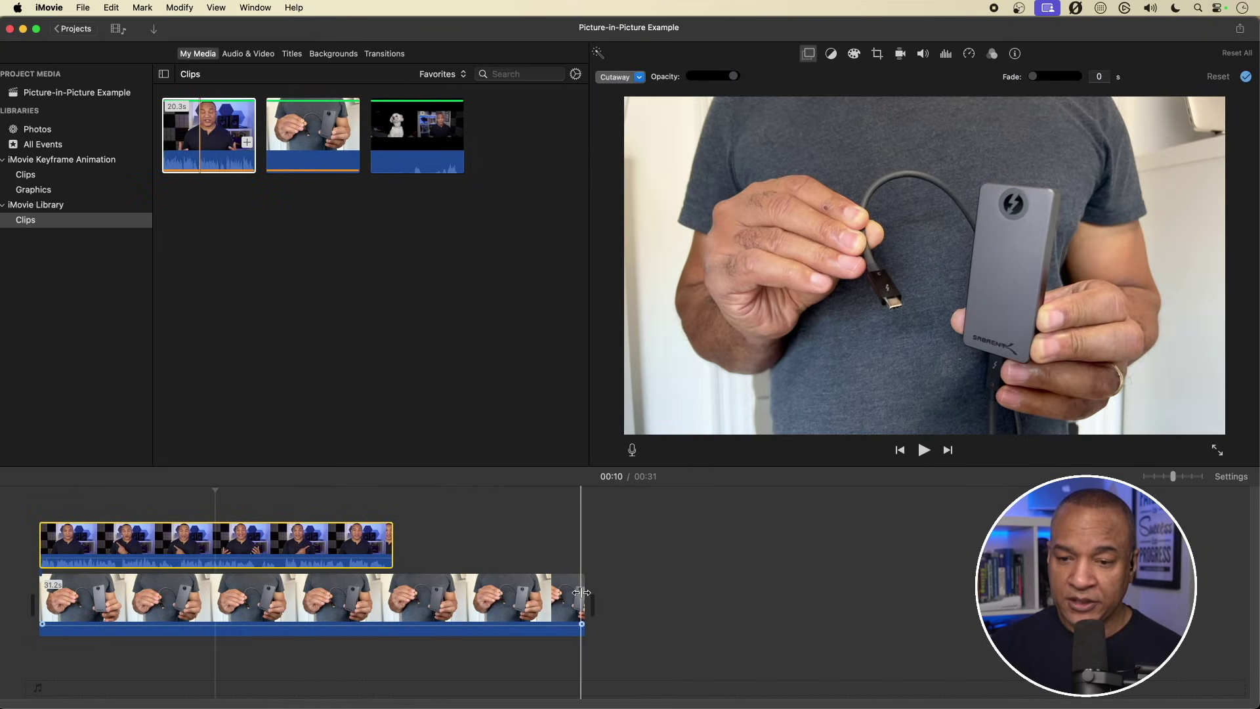
drag(585, 598, 392, 598)
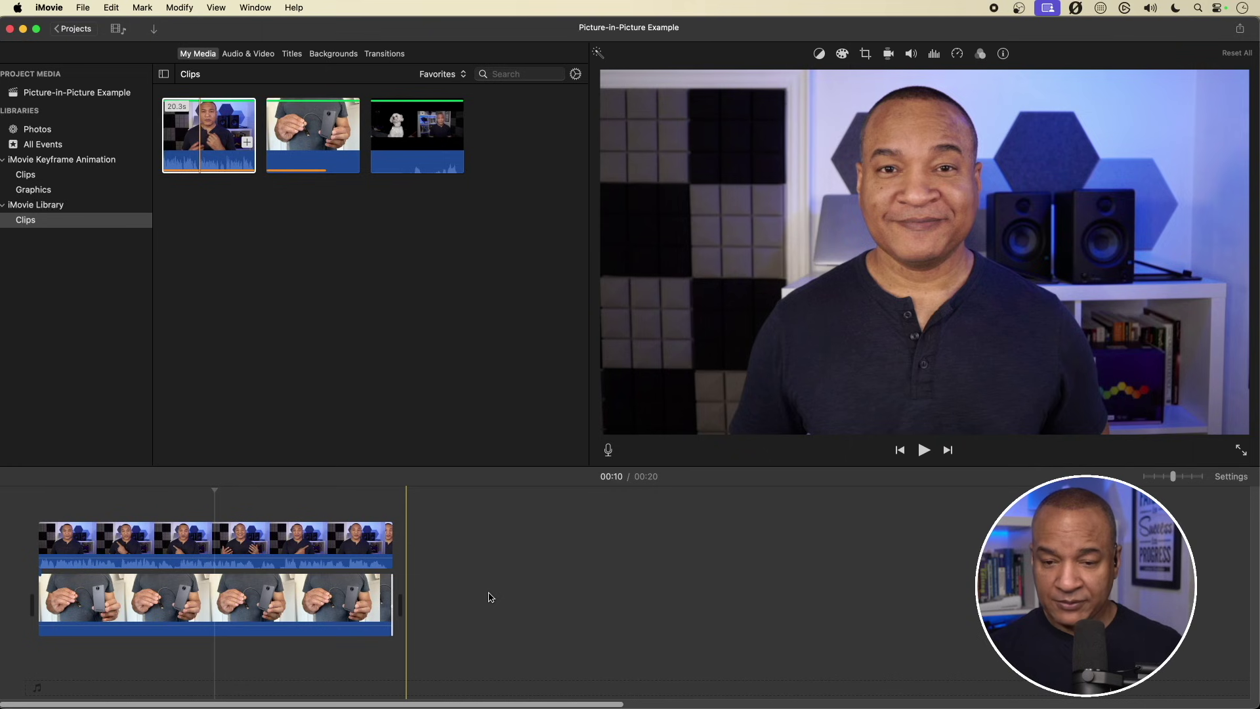
scroll(491, 597, up, 5)
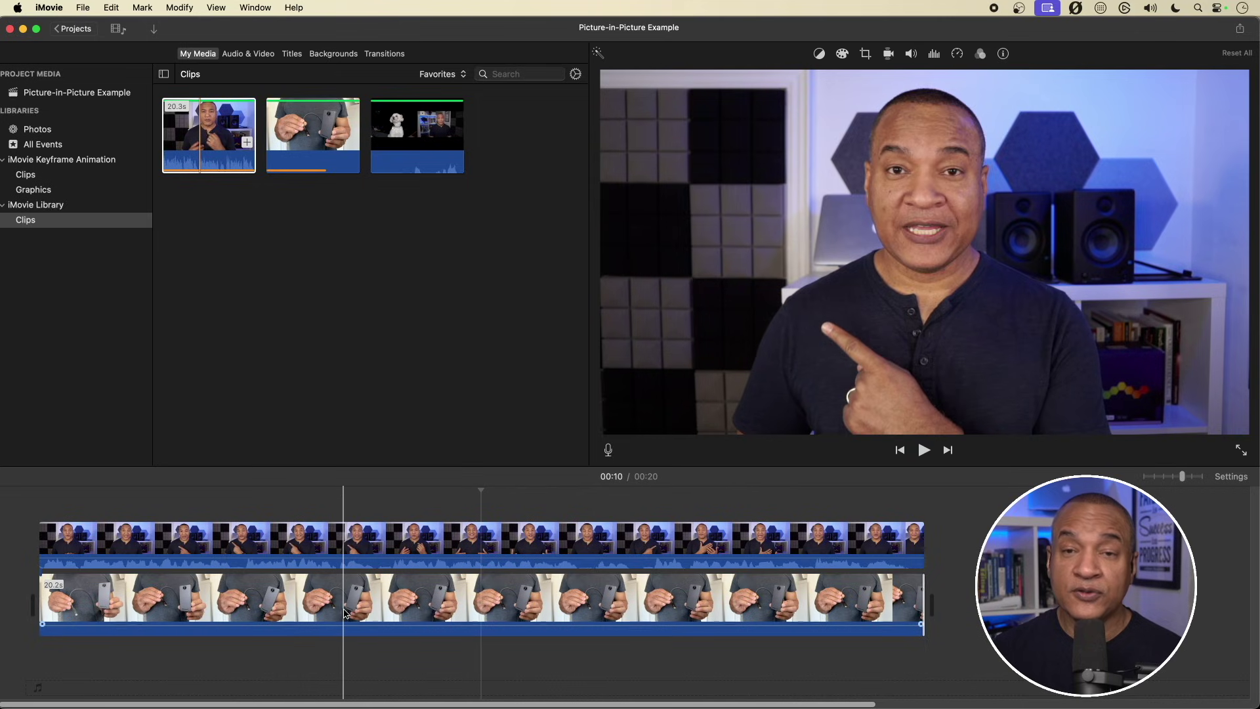
Change the presenter overlay clip in the timeline to Picture in Picture.
click(332, 544)
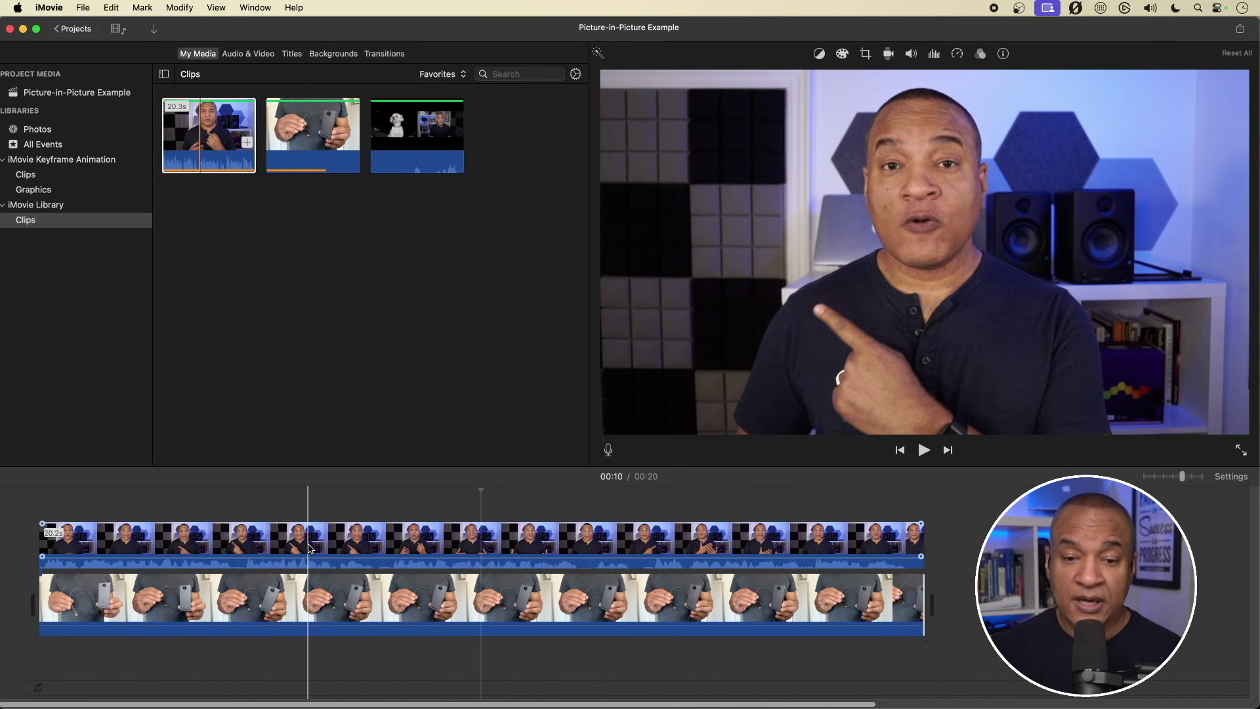
click(310, 548)
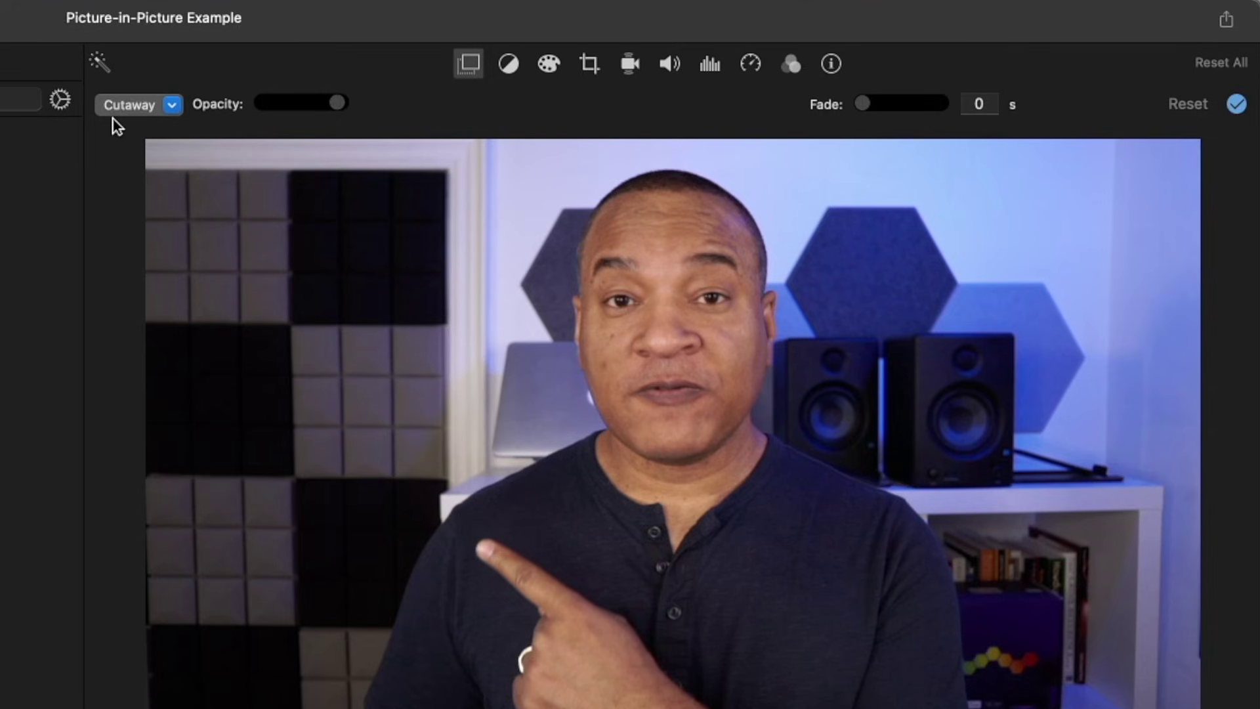
click(172, 106)
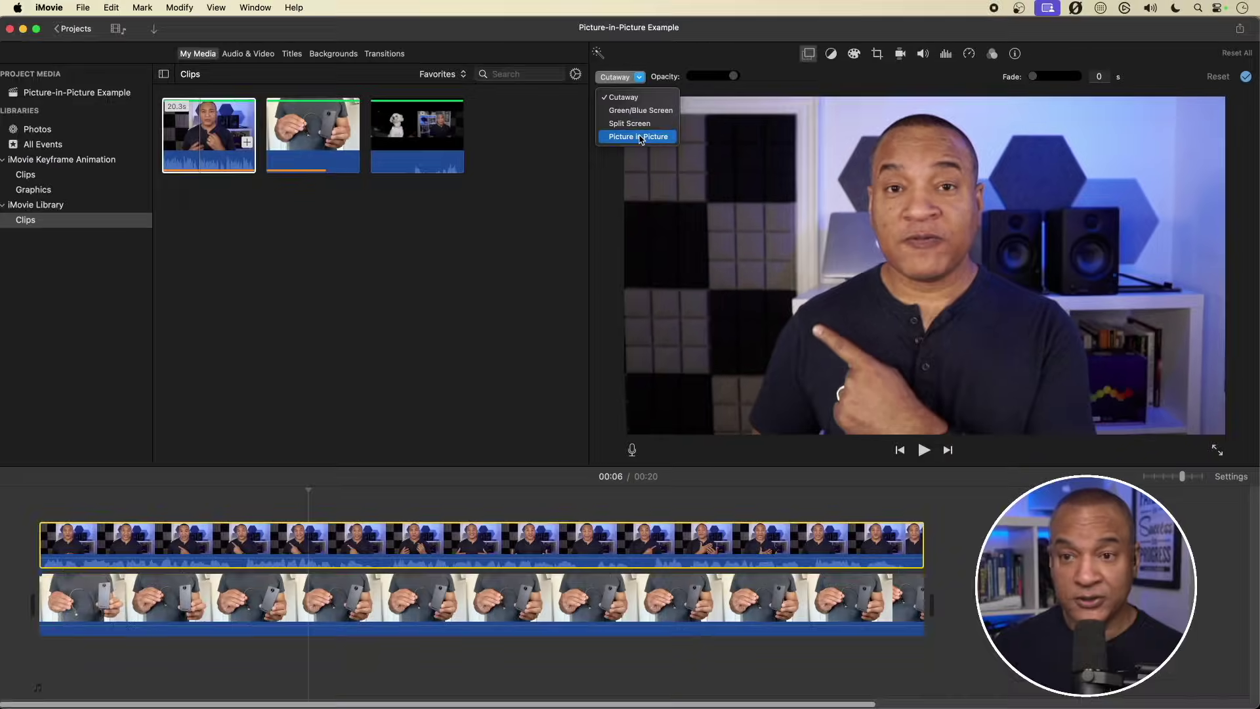
click(641, 136)
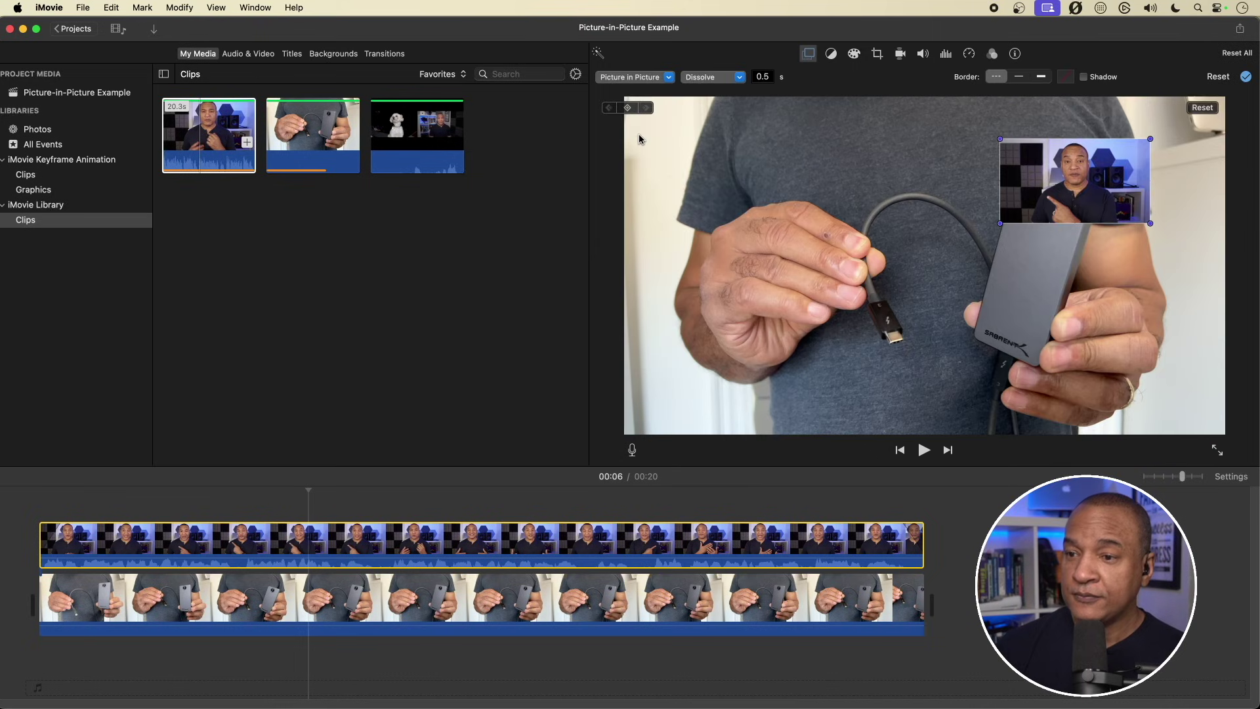
Move the presenter inset to the lower-left of the video frame and enlarge it from its upper-right corner.
drag(1076, 174, 729, 365)
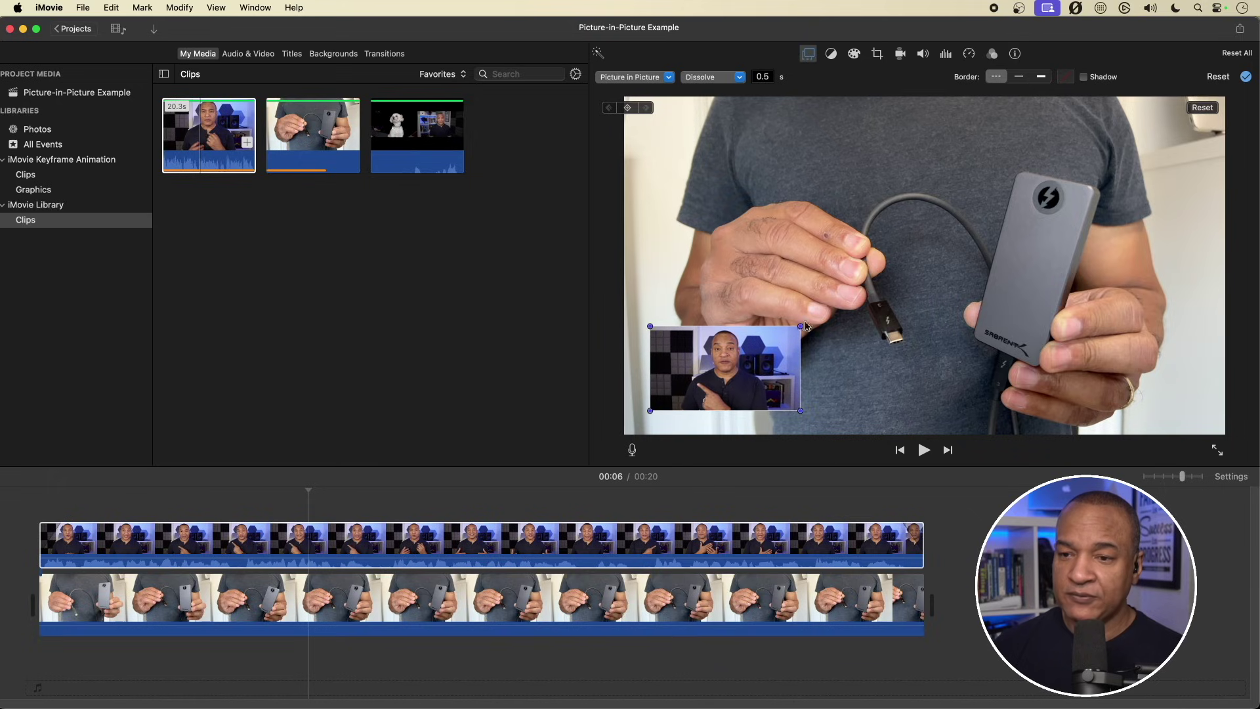
drag(801, 327, 861, 294)
click(781, 330)
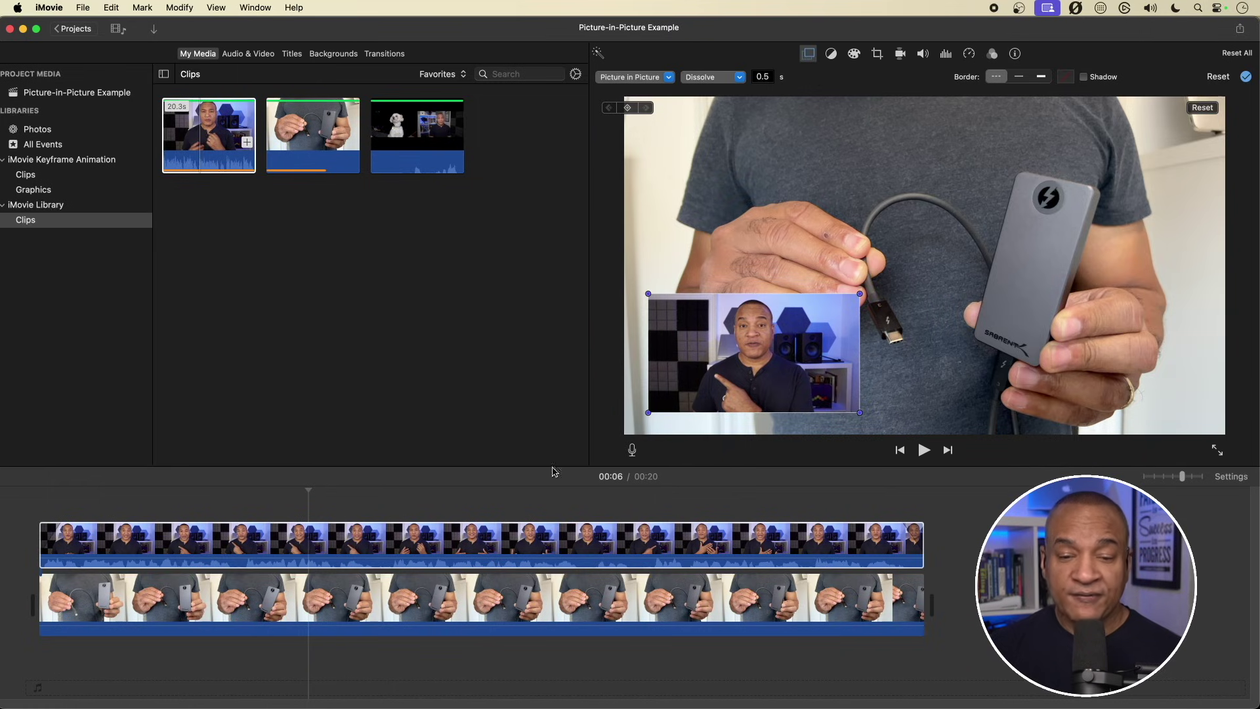
Set the inset's Dissolve duration to 0 seconds and play the project from the beginning.
click(285, 510)
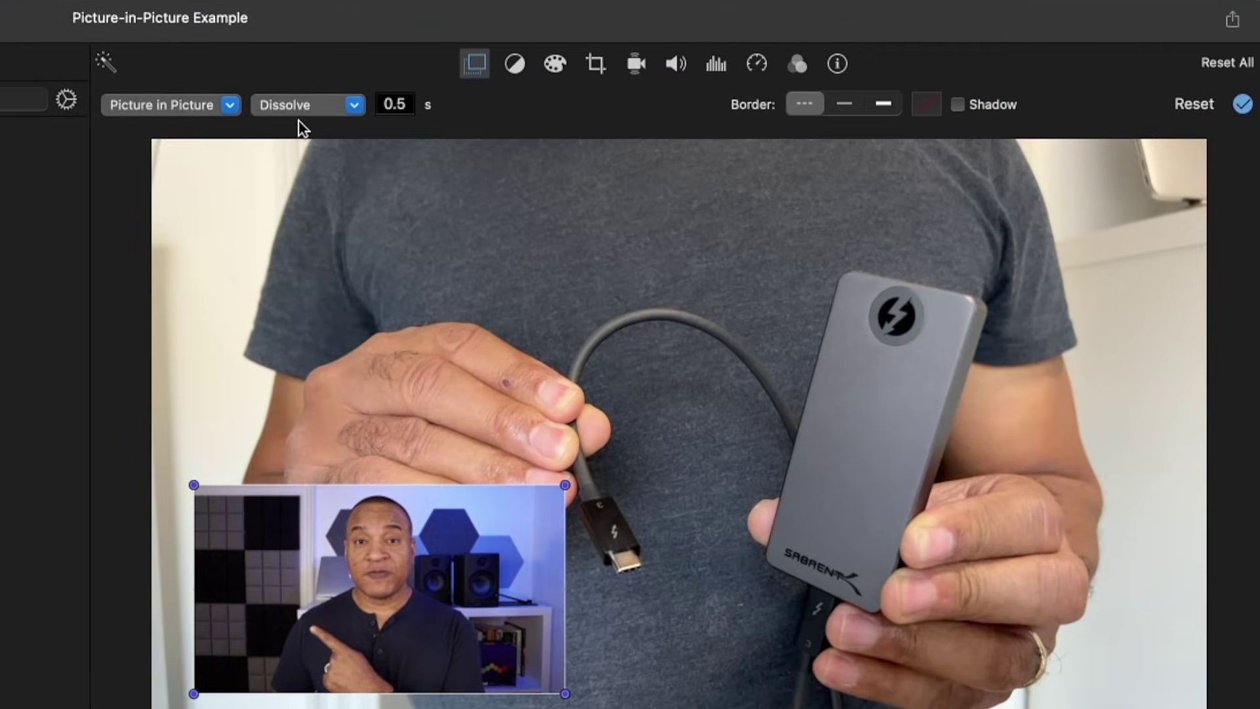
click(402, 104)
text(0)
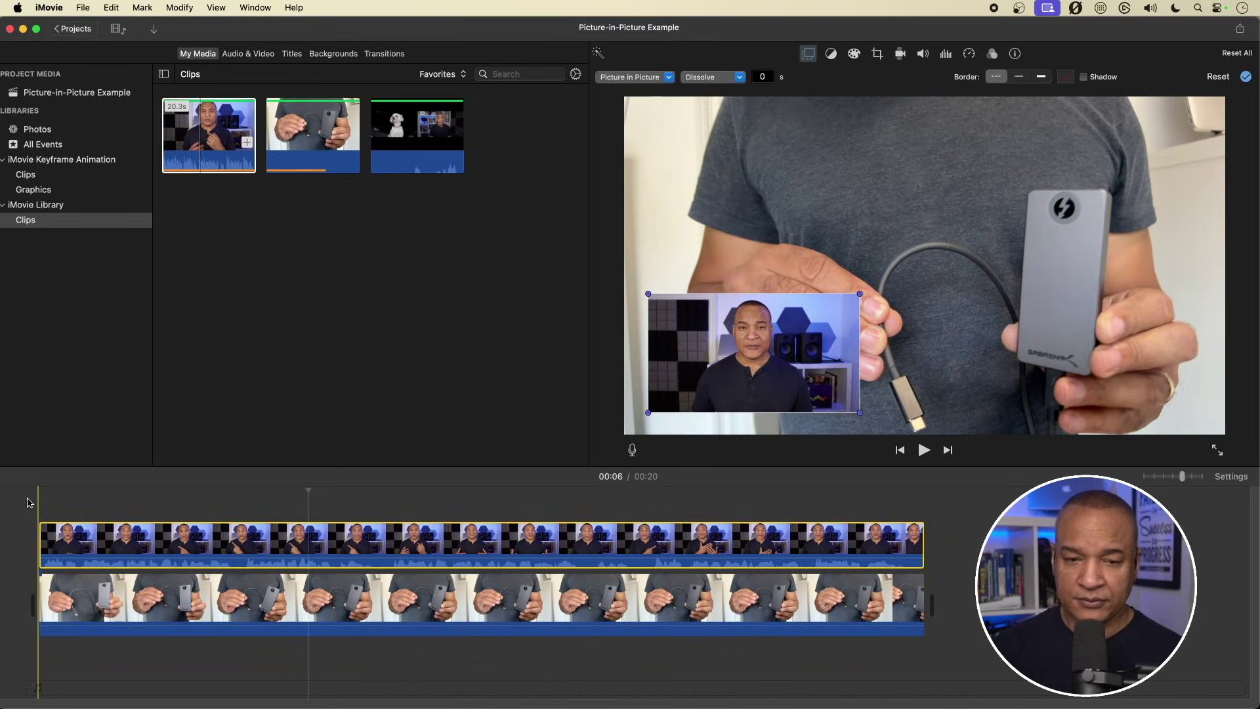
key(space)
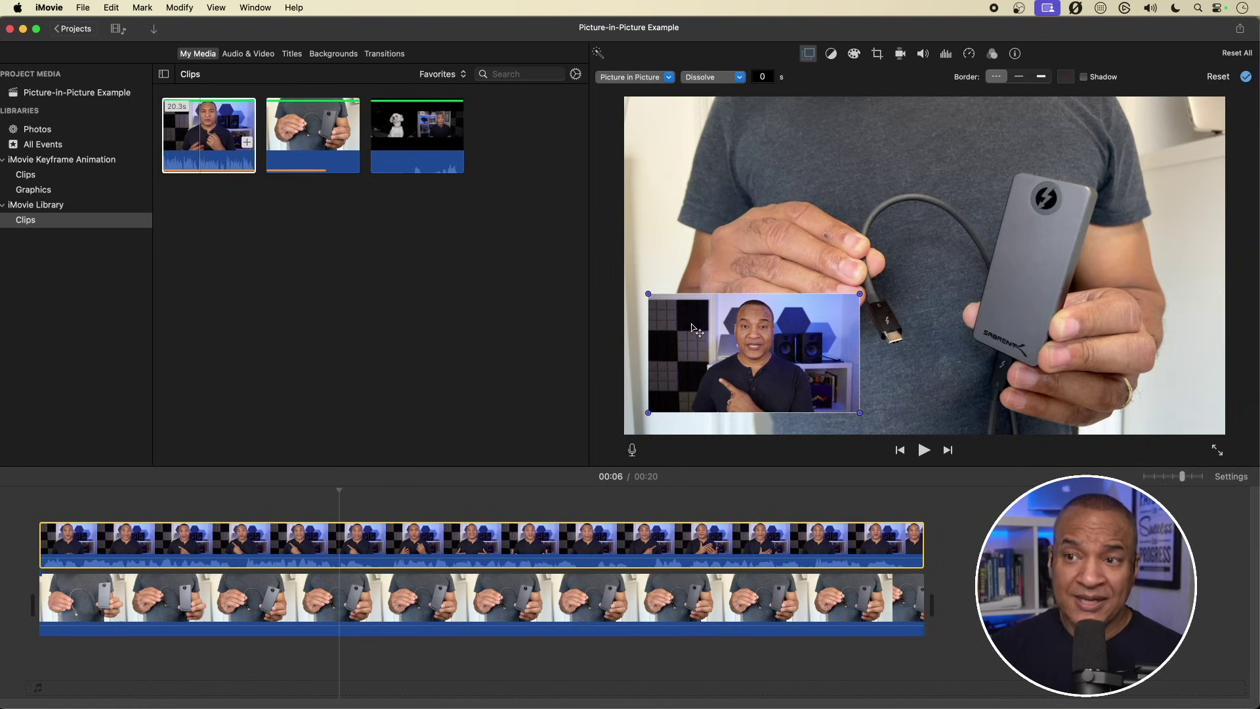
Shrink the presenter inset slightly from its upper-left corner and delete the overlay clip from the timeline.
drag(649, 294, 656, 298)
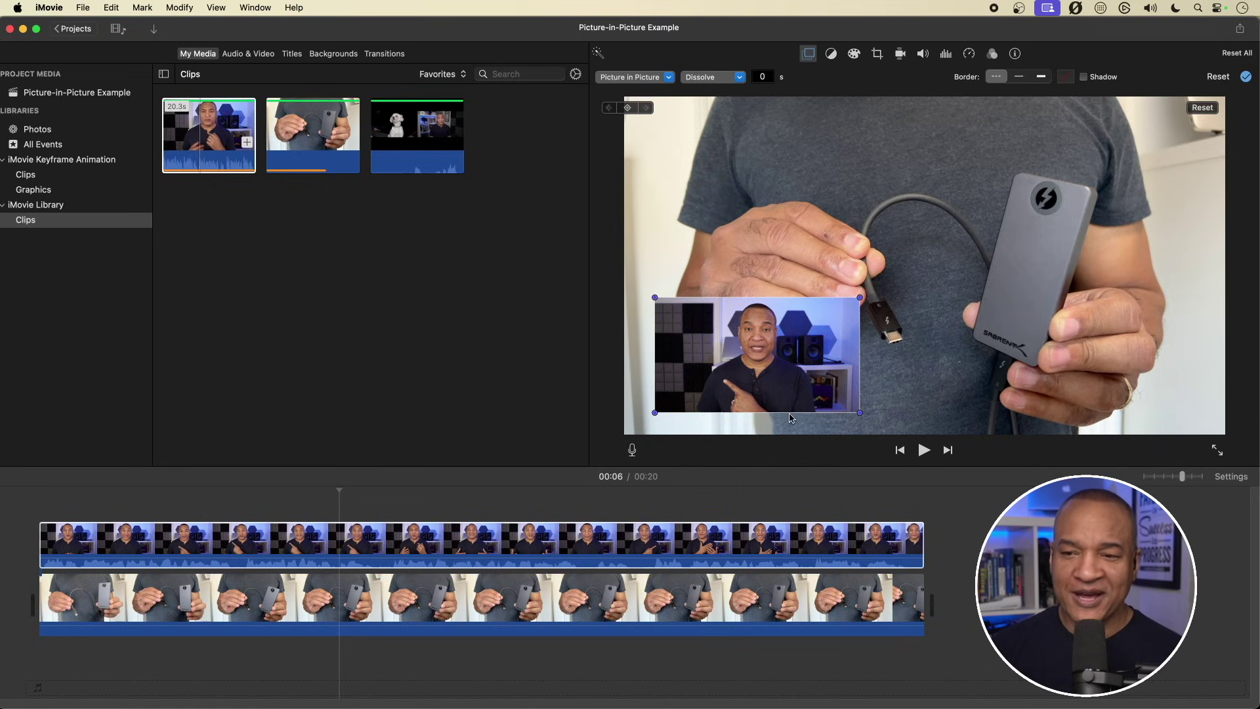
click(715, 355)
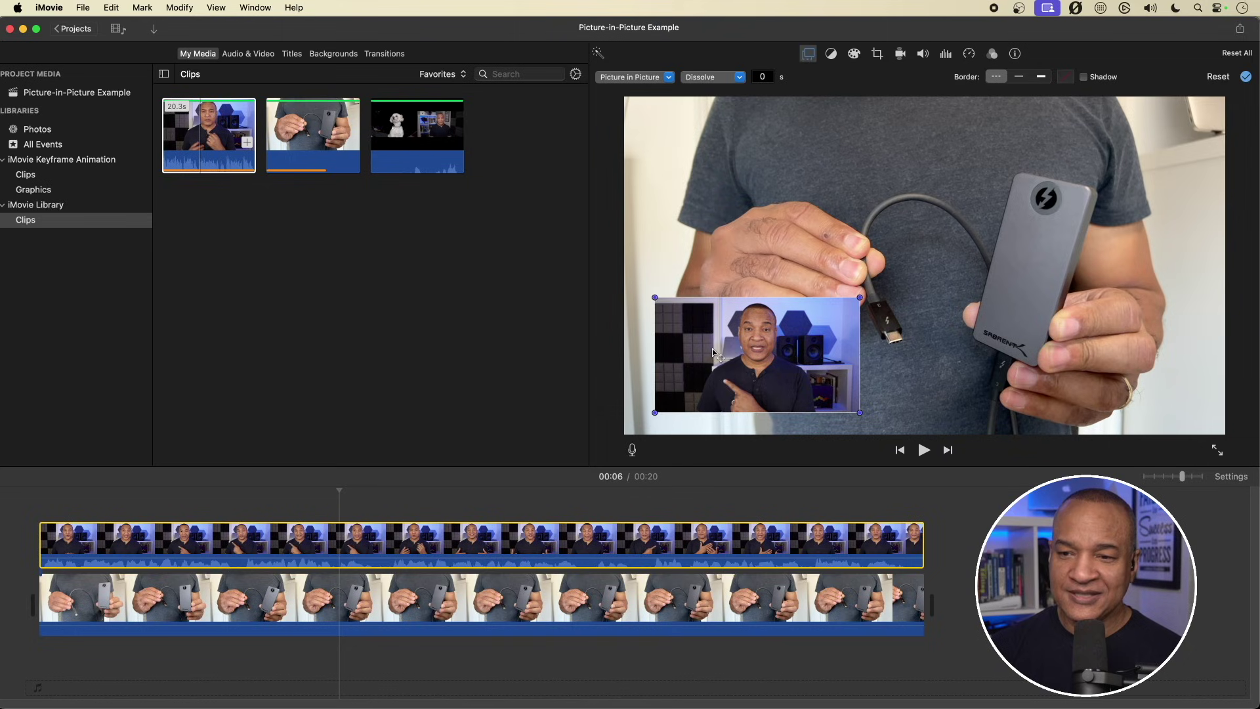
click(339, 542)
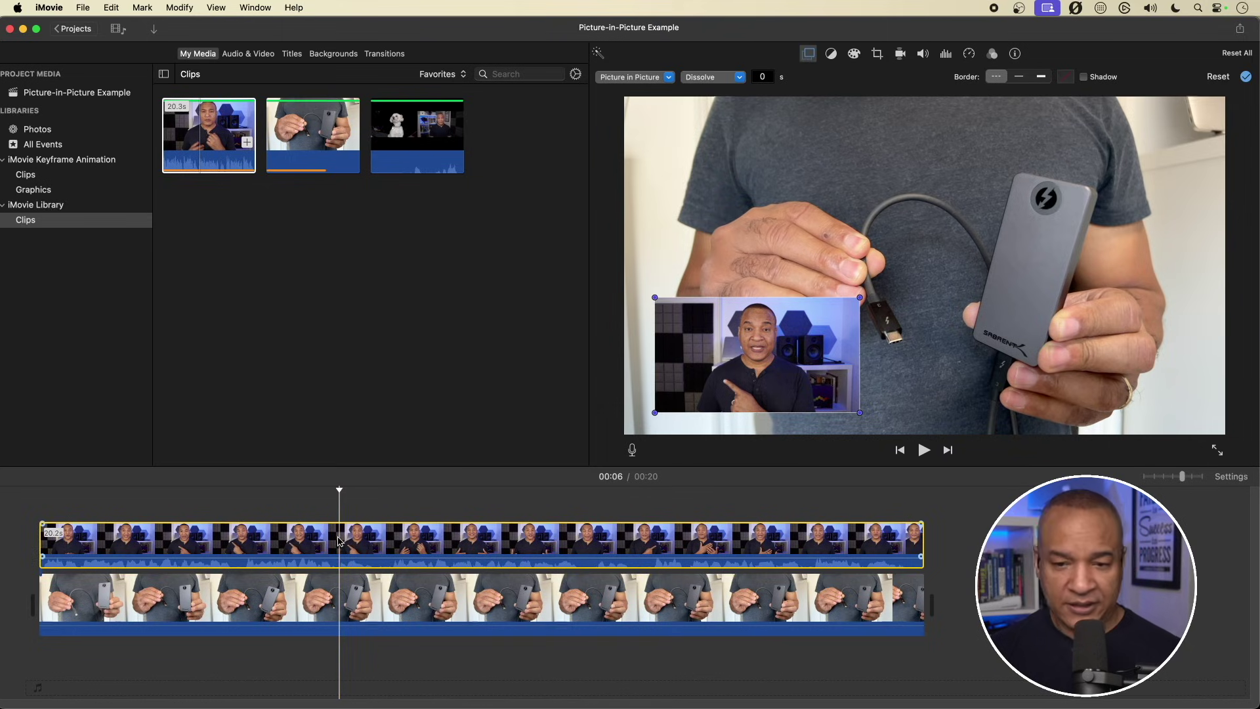
key(Delete)
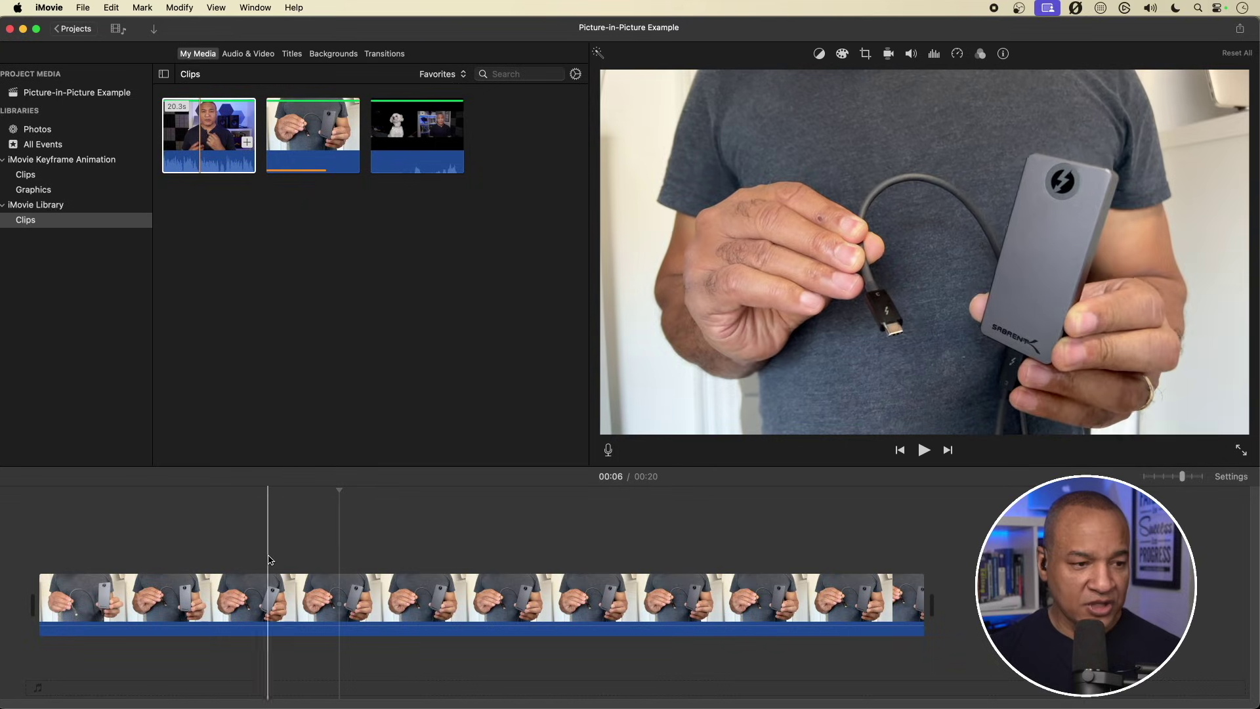
Look through the clip filter and crop settings of the presenter clip in the media browser.
click(200, 136)
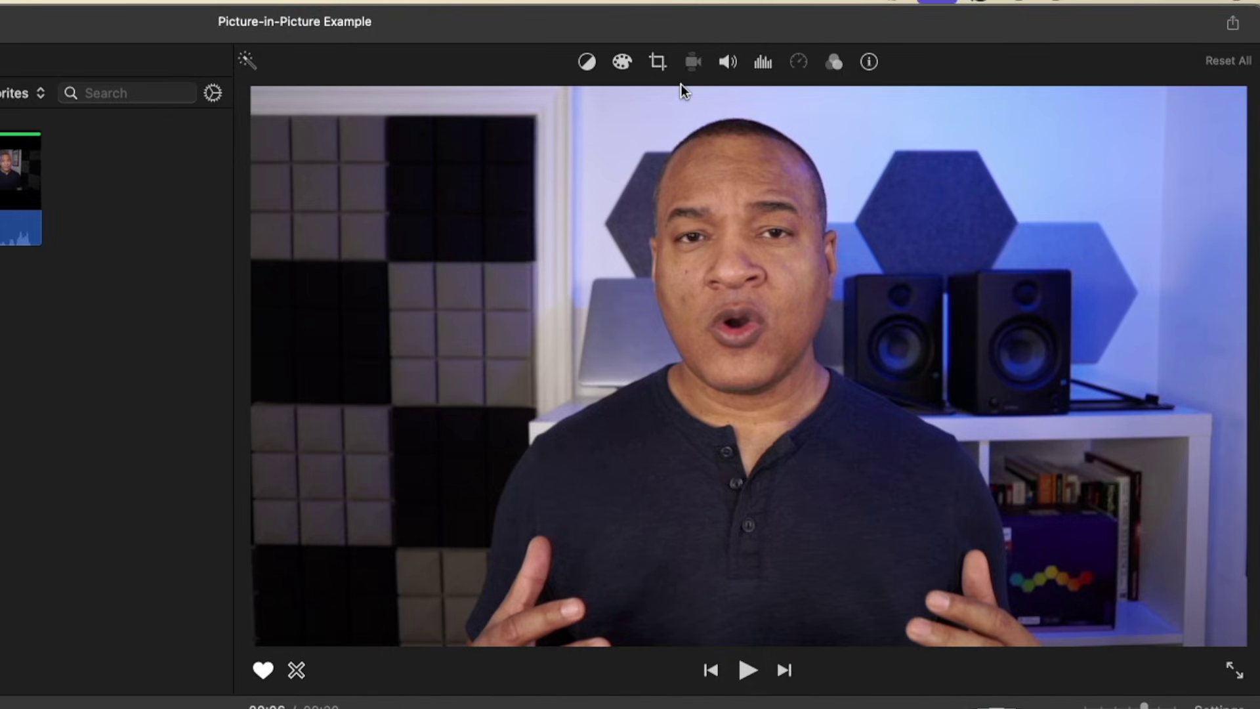
click(837, 65)
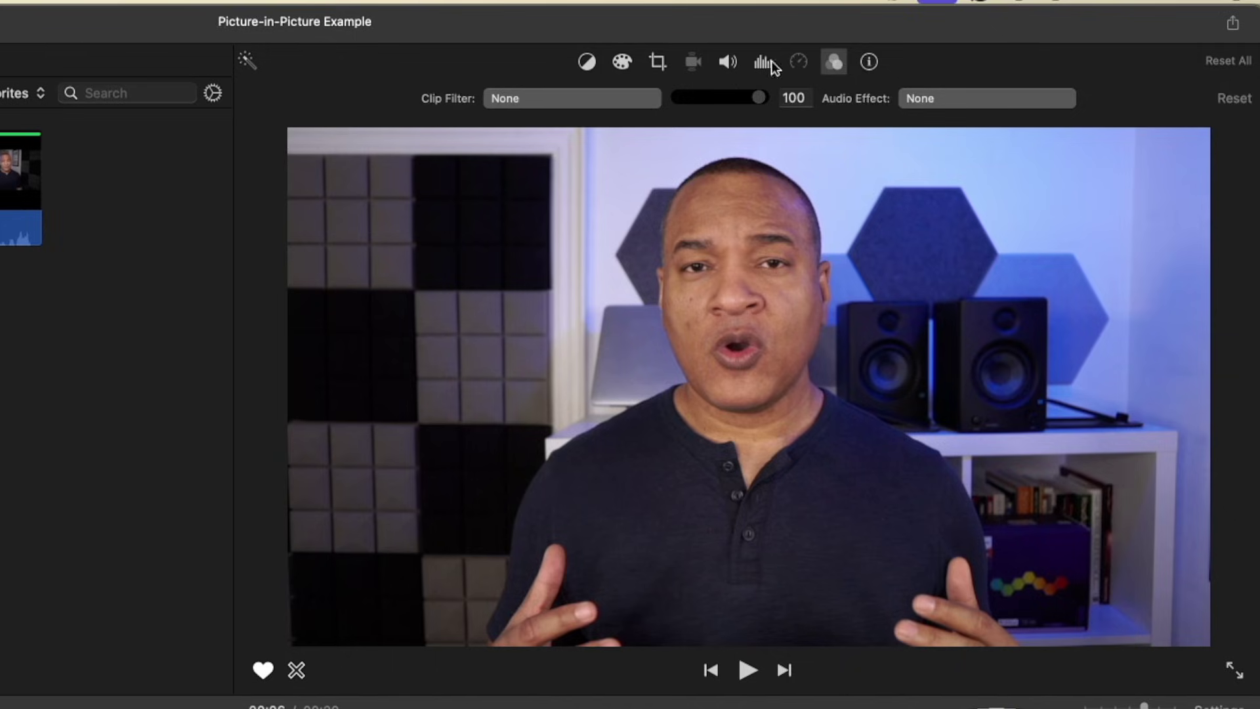
click(832, 64)
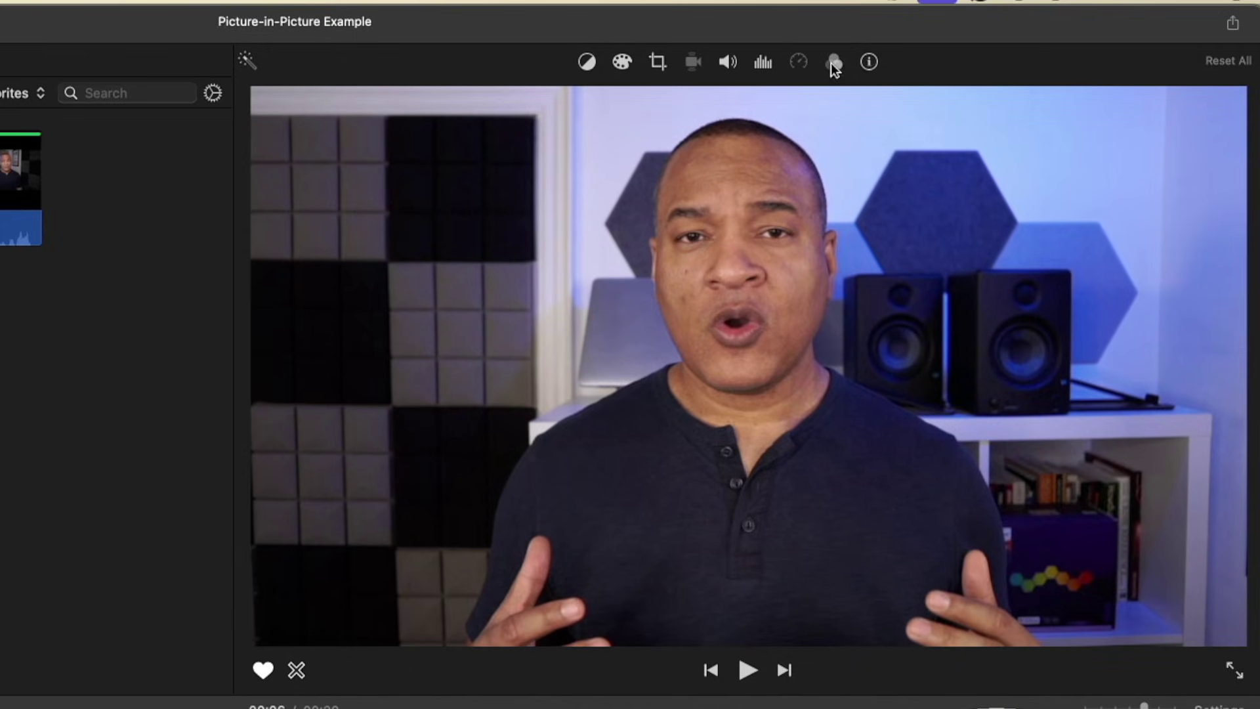
click(656, 63)
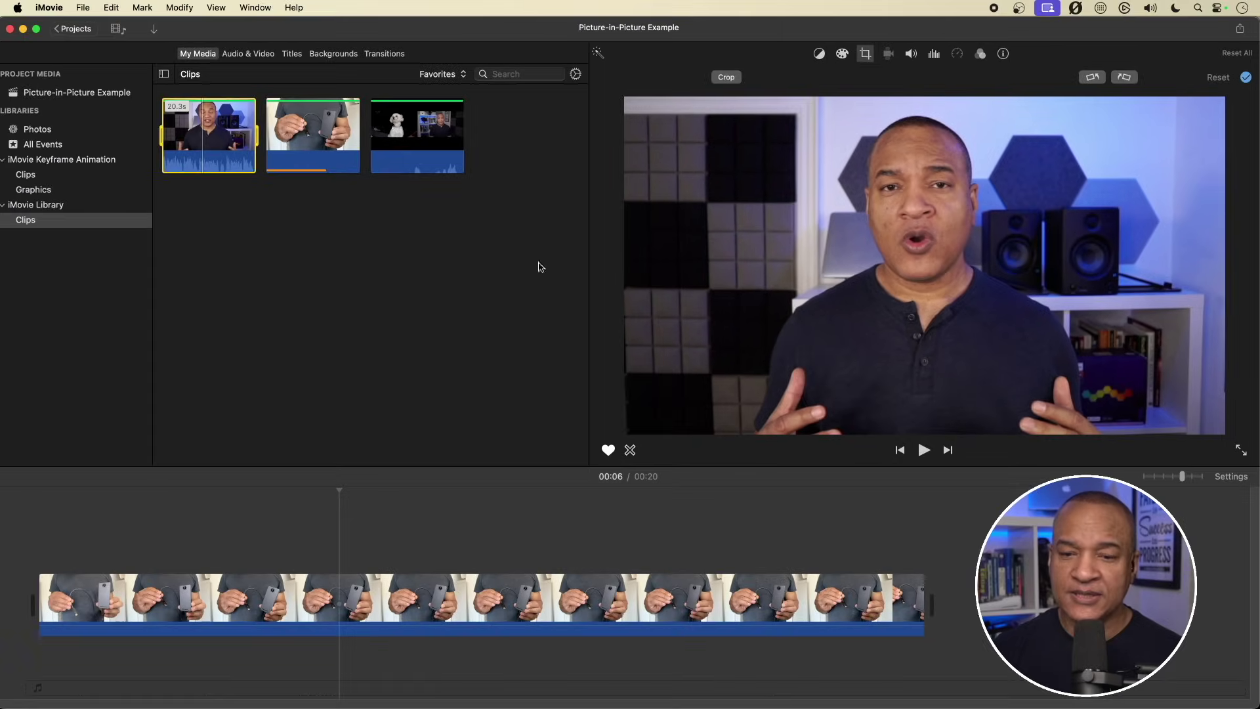
Try Crop to Fill on the timeline's hands clip, reducing the crop frame from its upper-left corner and restoring it to full size.
click(344, 605)
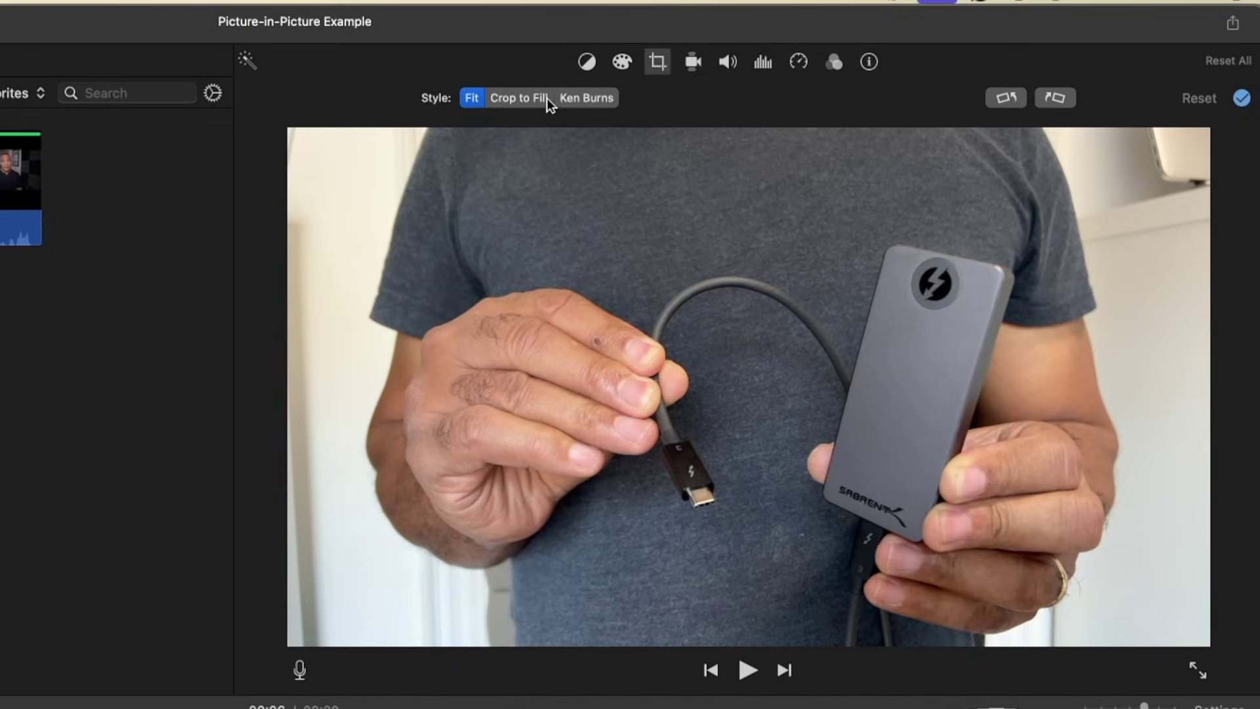
click(522, 99)
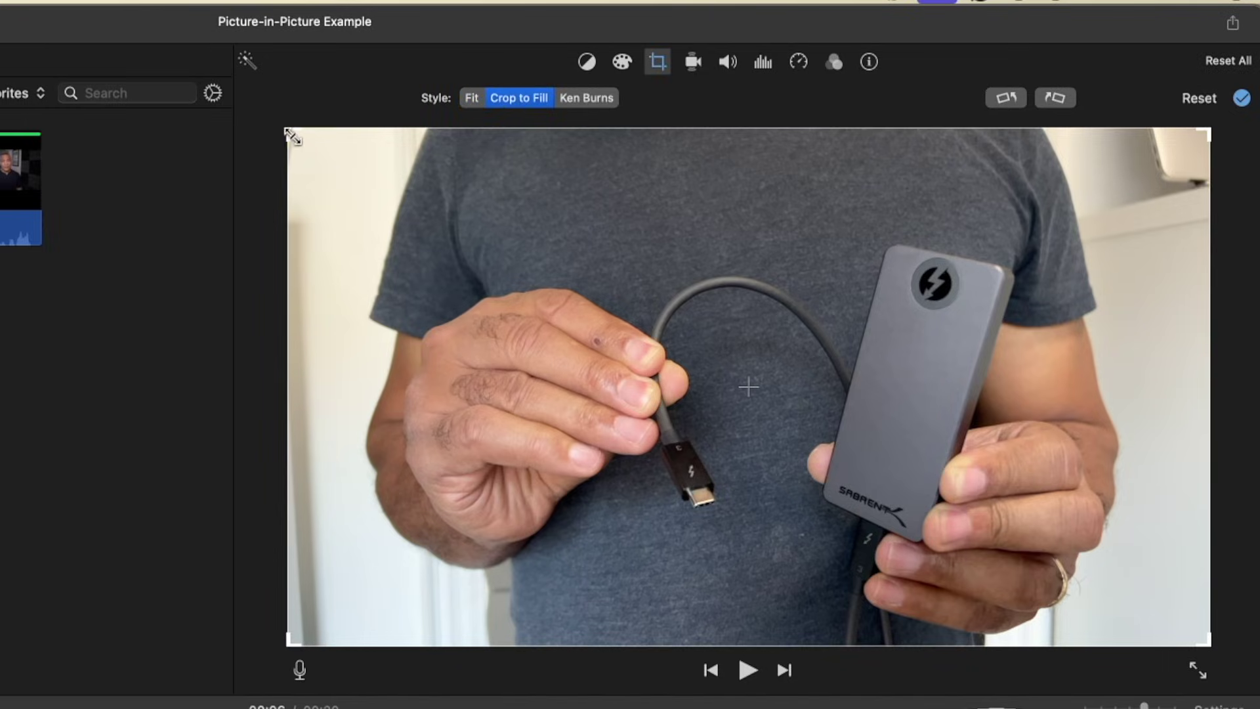
drag(289, 129, 608, 360)
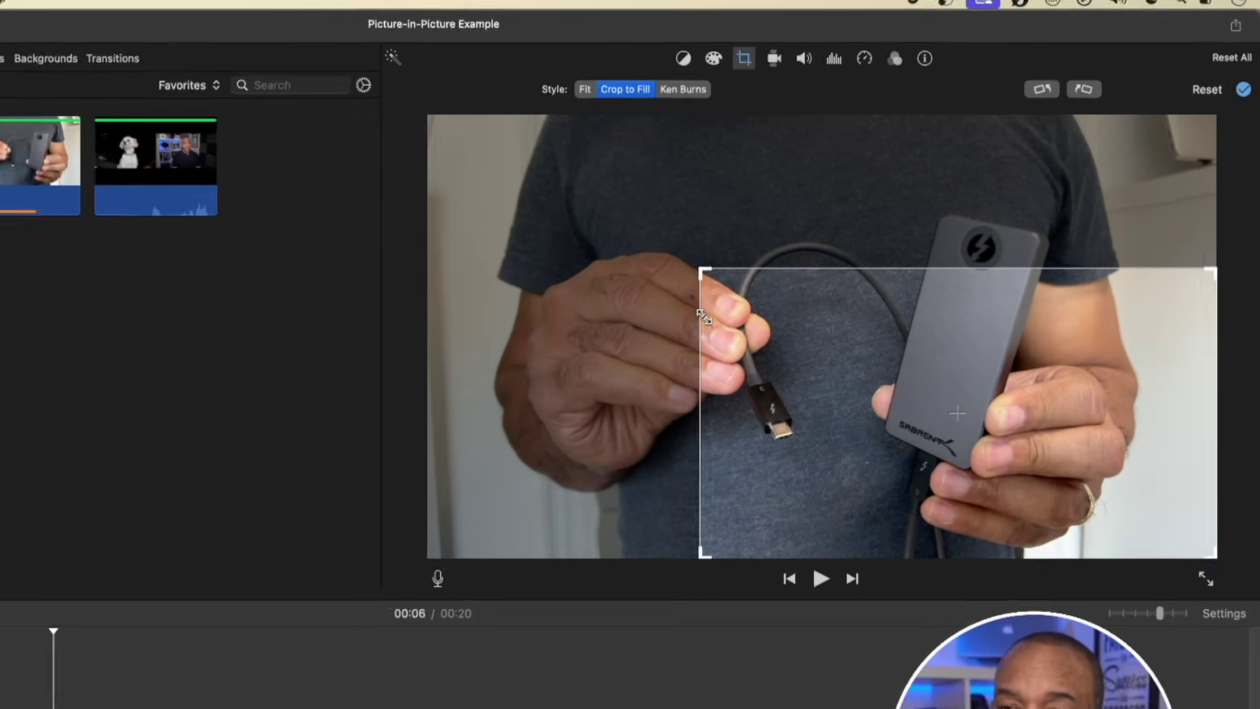
mouse_move(704, 317)
mouse_down()
mouse_move(593, 212)
mouse_move(710, 324)
mouse_up()
drag(840, 256, 587, 104)
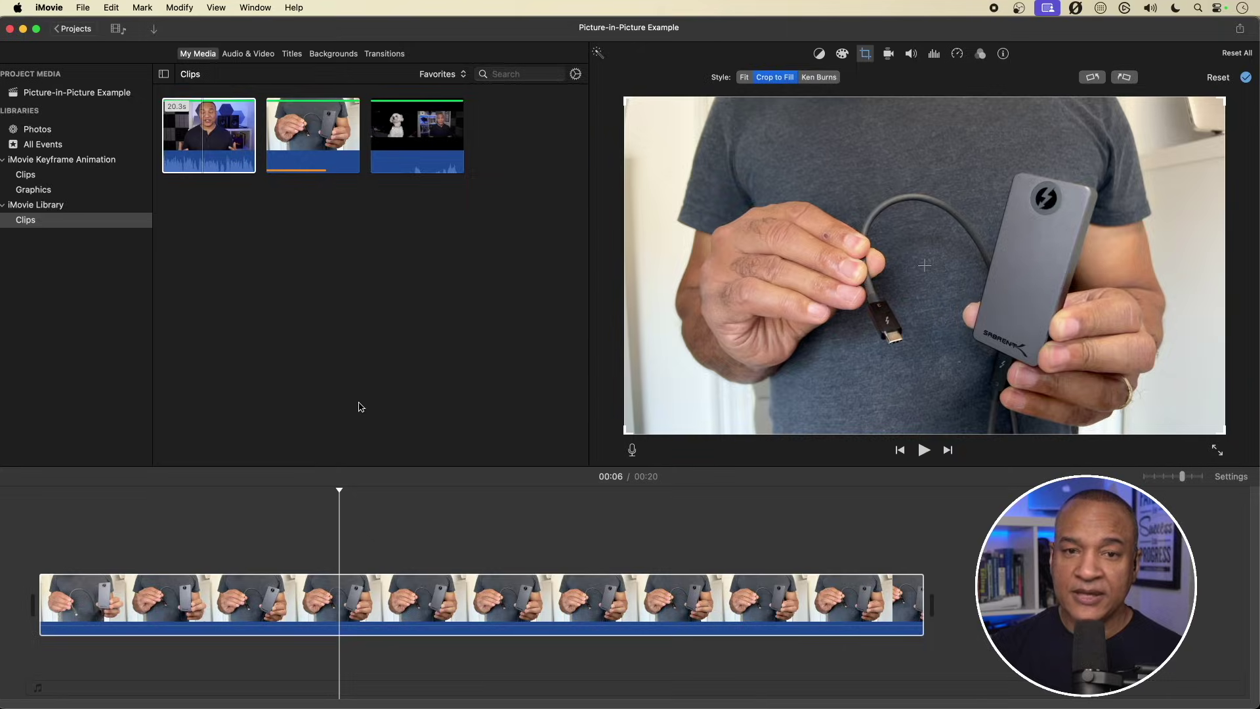
Crop both sides off the presenter clip in the media browser so its frame is narrower around him, and apply the crop.
click(209, 131)
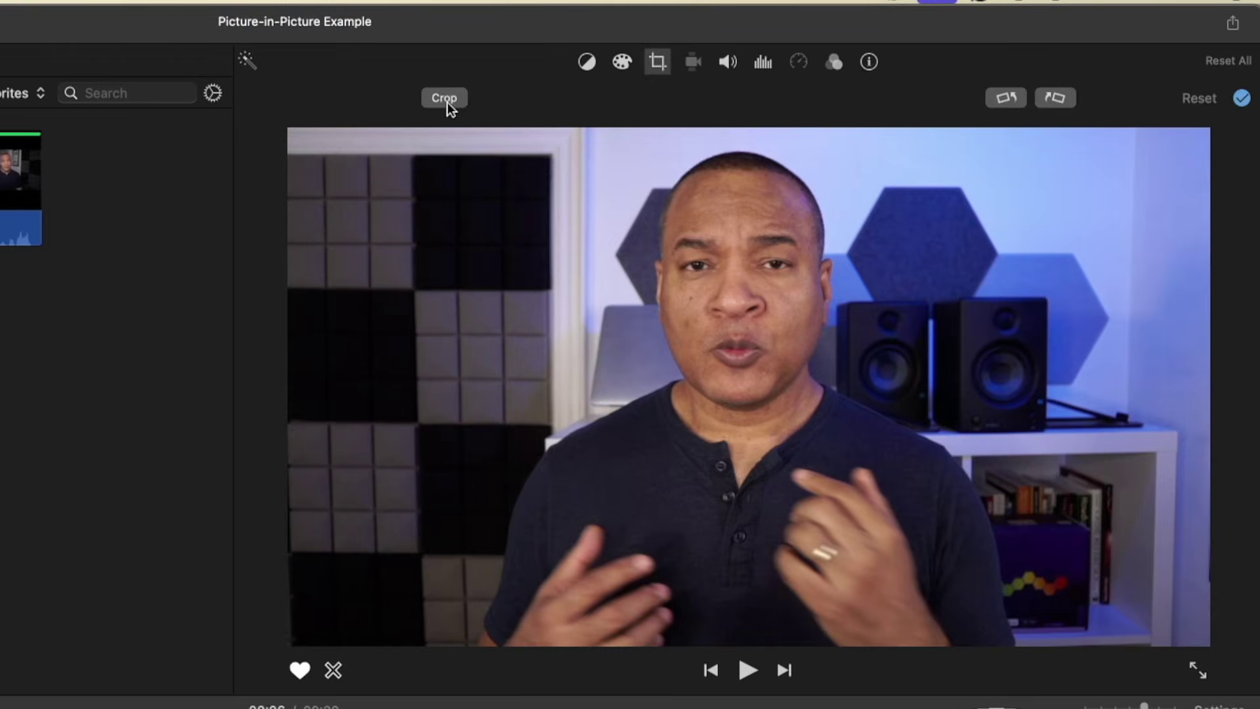
click(445, 100)
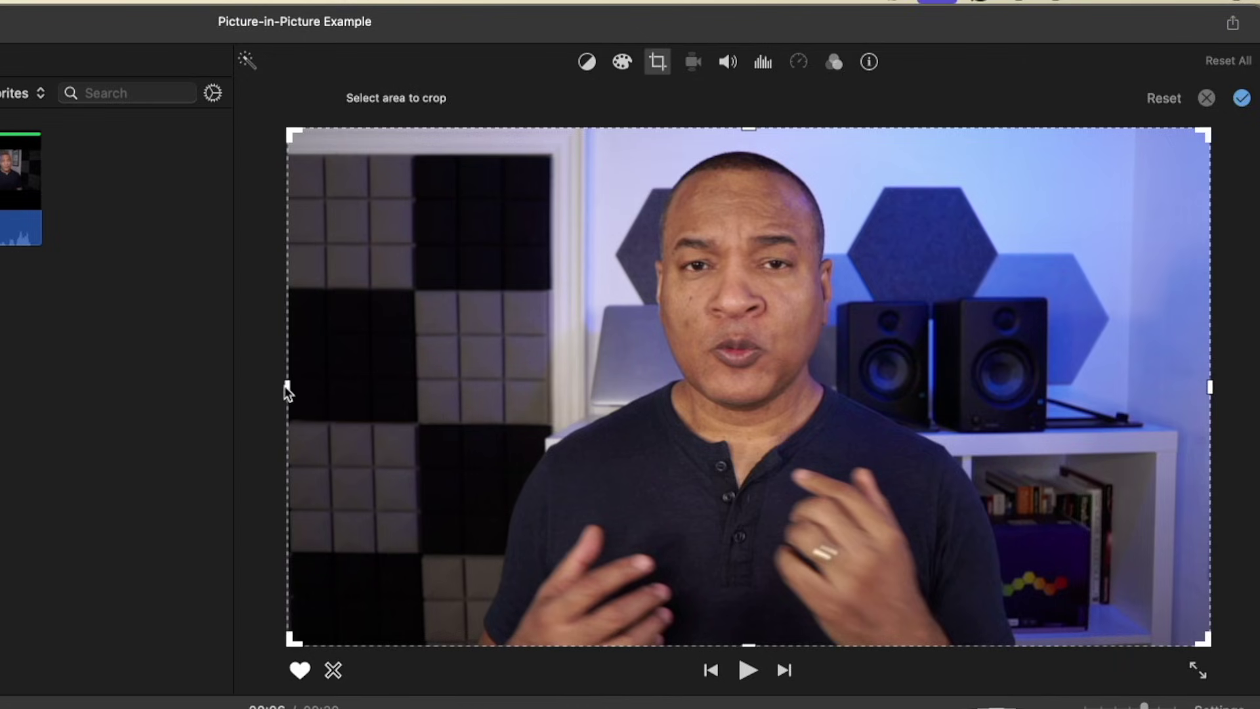
drag(286, 386, 450, 386)
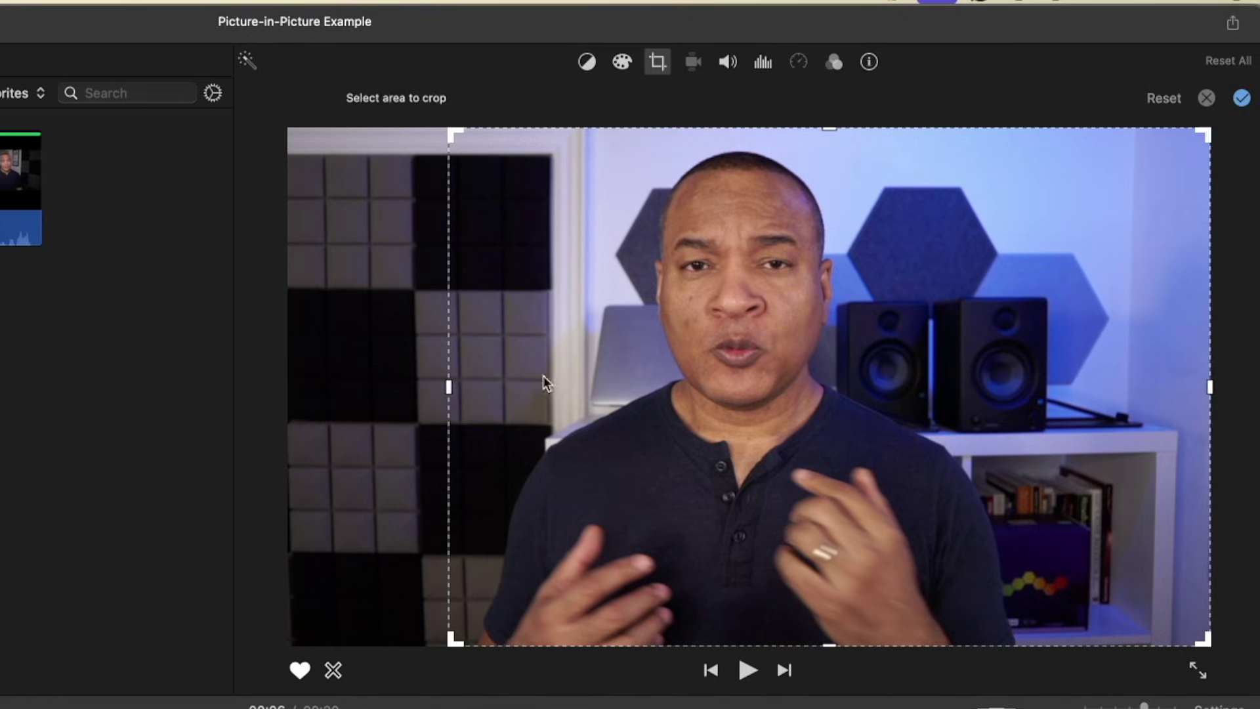
drag(1211, 388, 1045, 414)
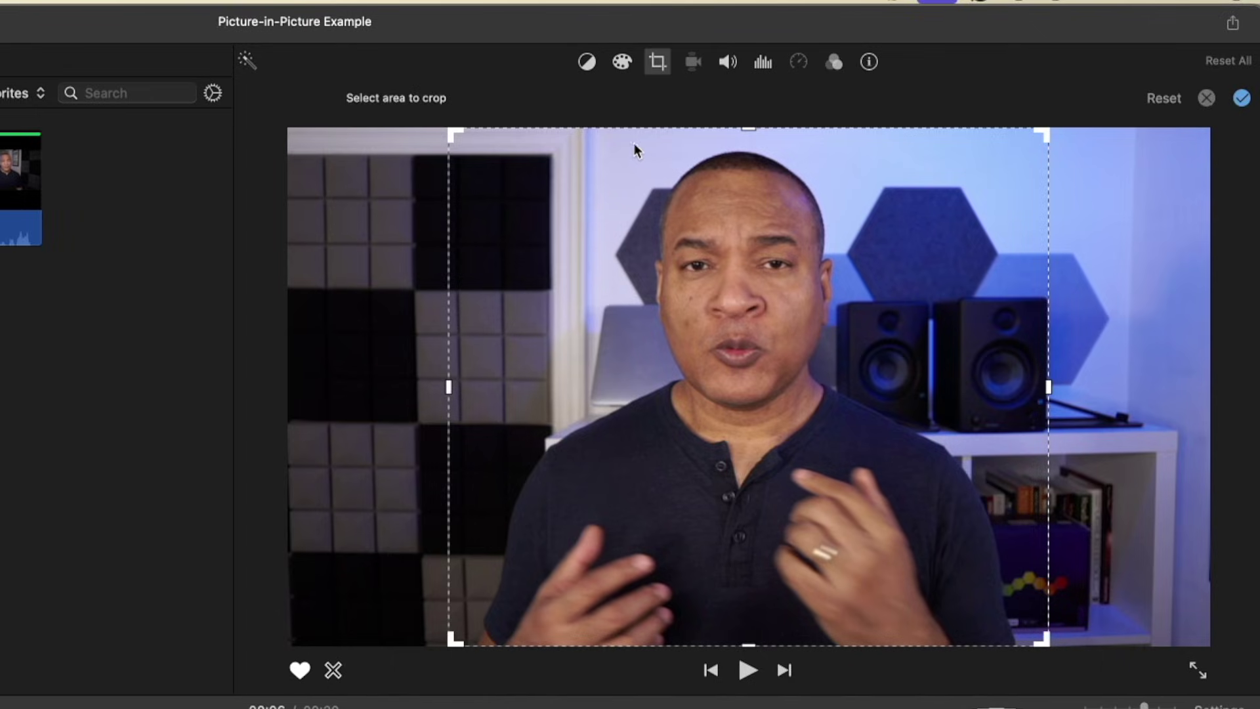
click(1243, 100)
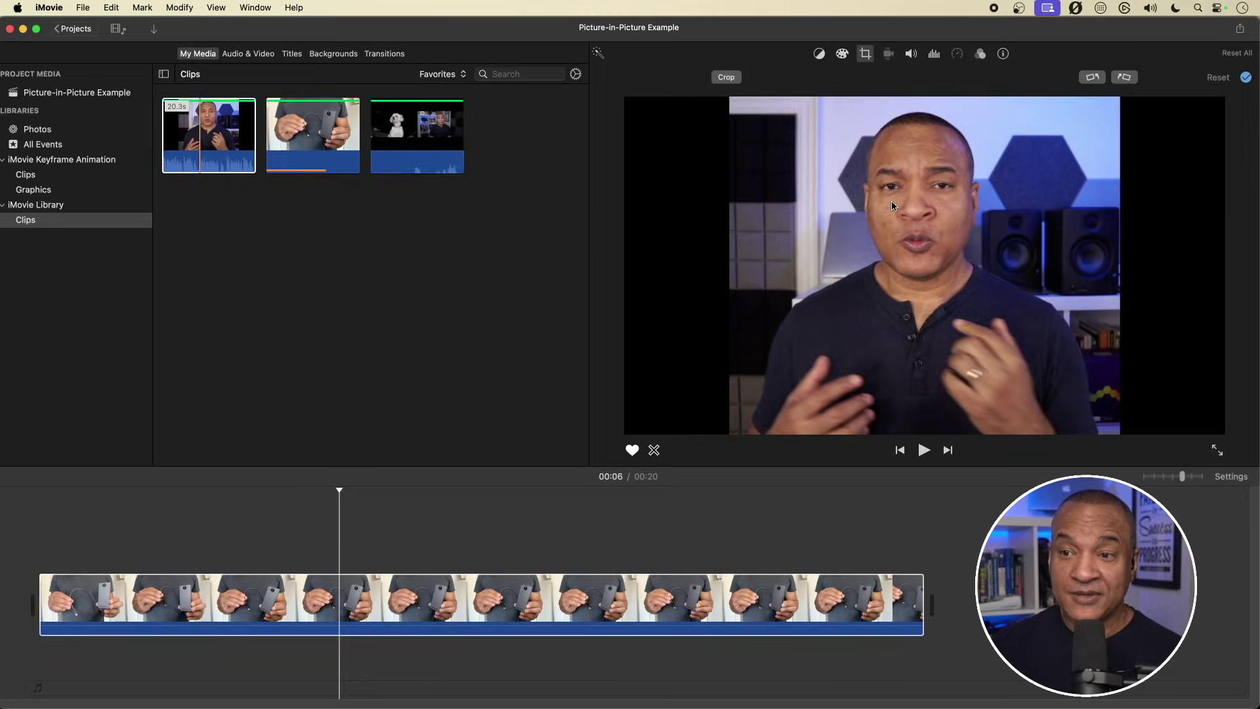
click(234, 149)
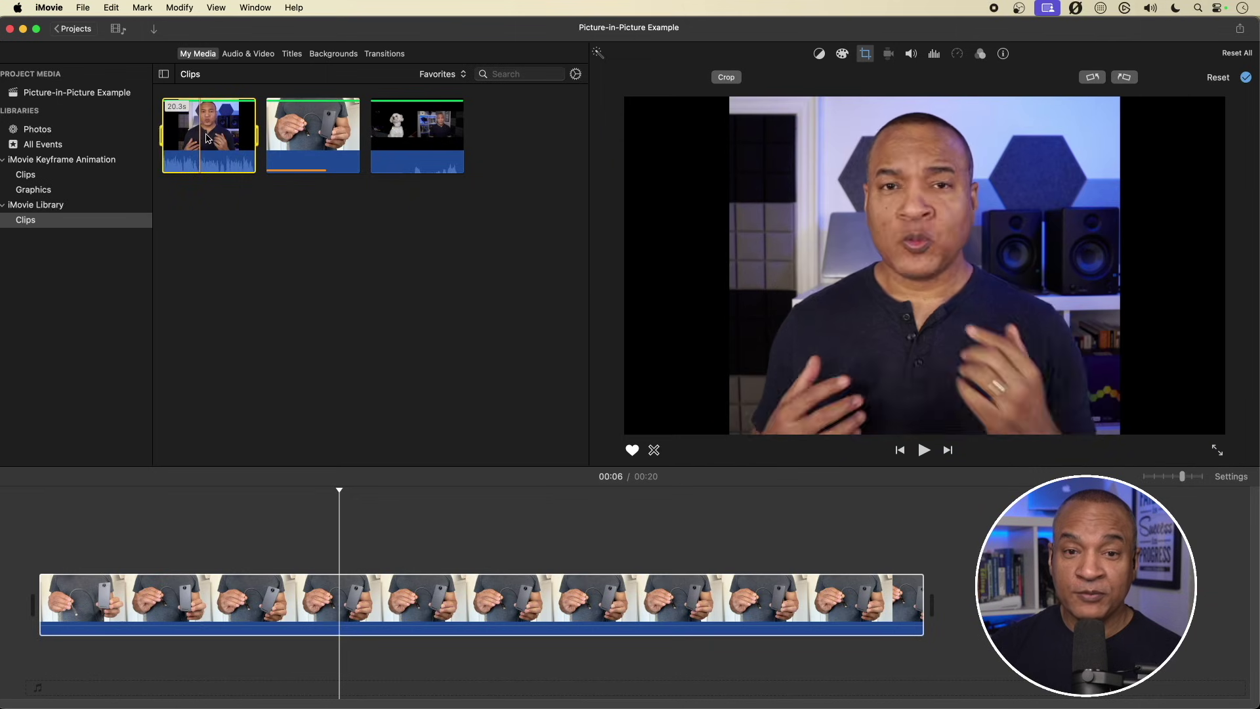
Overlay the cropped presenter clip above the start of the hands clip in the timeline and set its overlay type to Picture in Picture.
drag(212, 128, 40, 525)
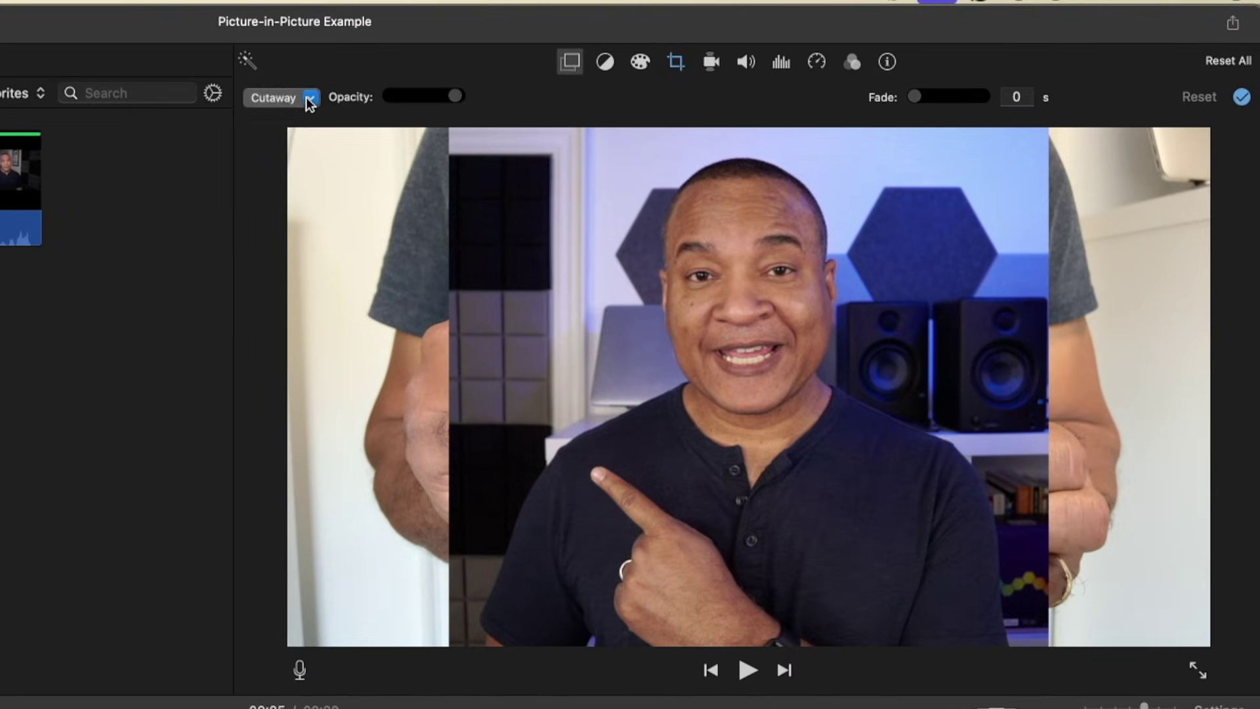
click(310, 98)
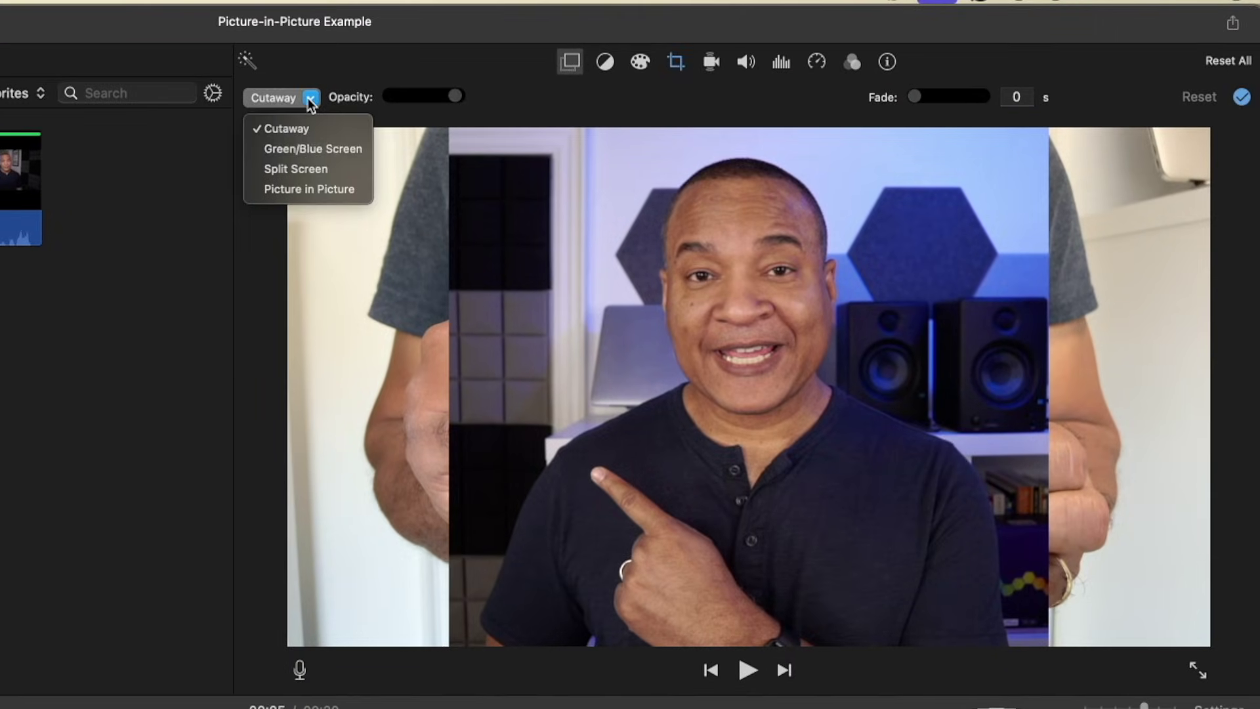
click(311, 189)
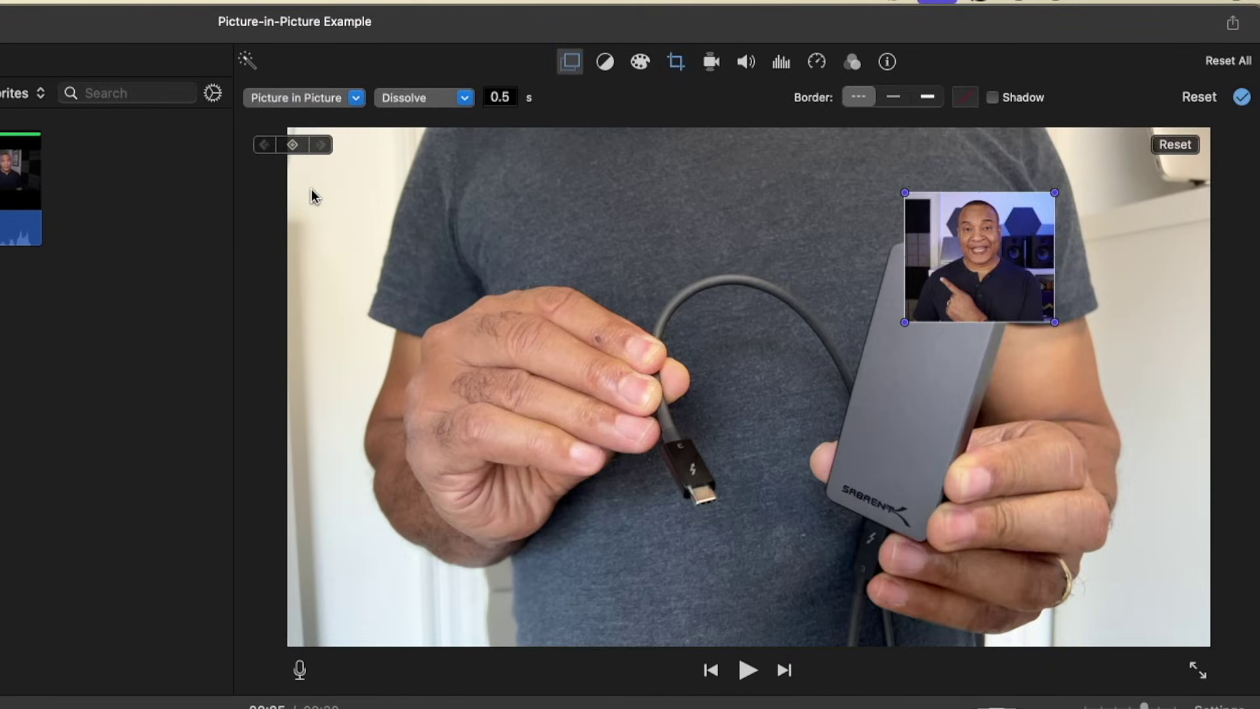
Position the presenter inset in the lower-left corner of the frame, enlarge it, and play the timeline to preview it.
drag(959, 244, 421, 532)
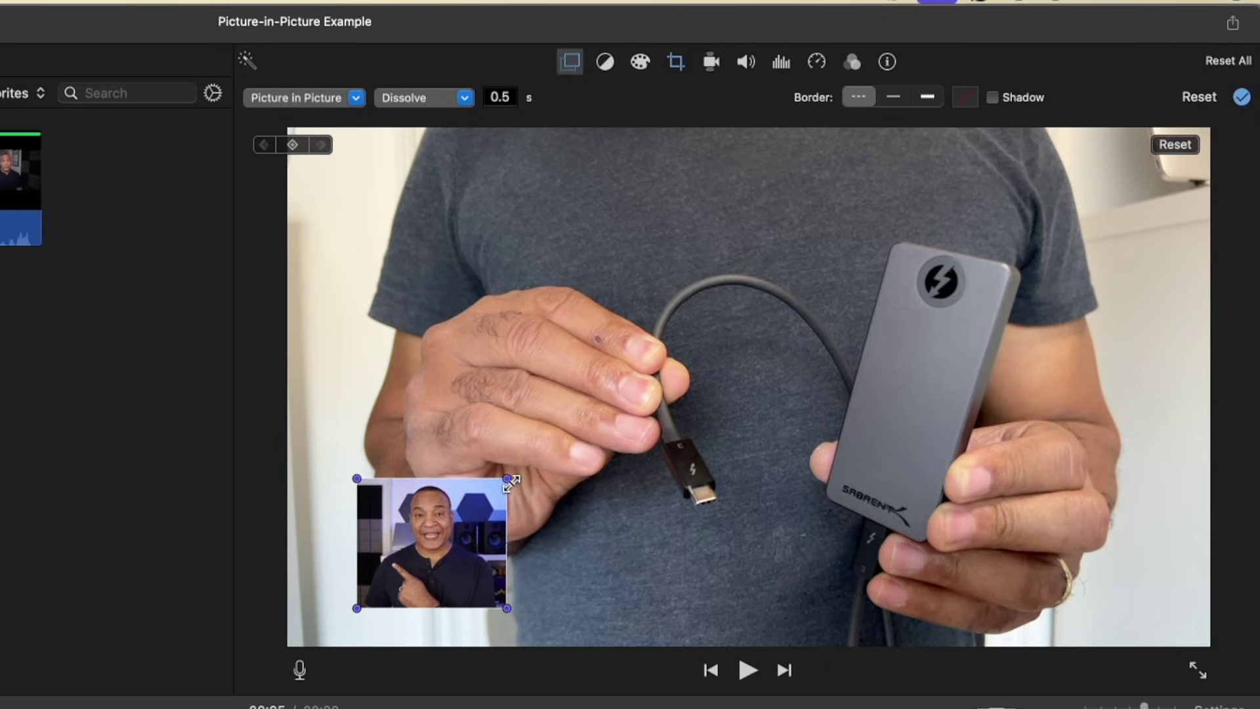
drag(507, 478, 585, 411)
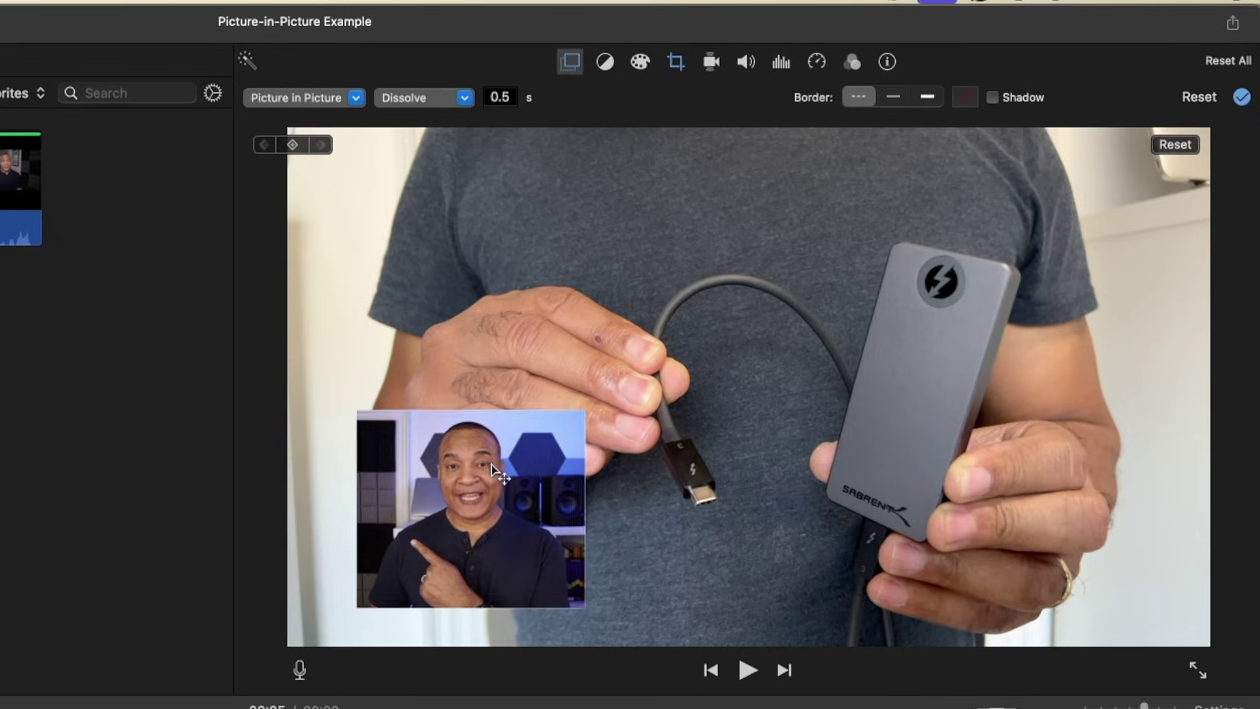
drag(489, 470, 460, 486)
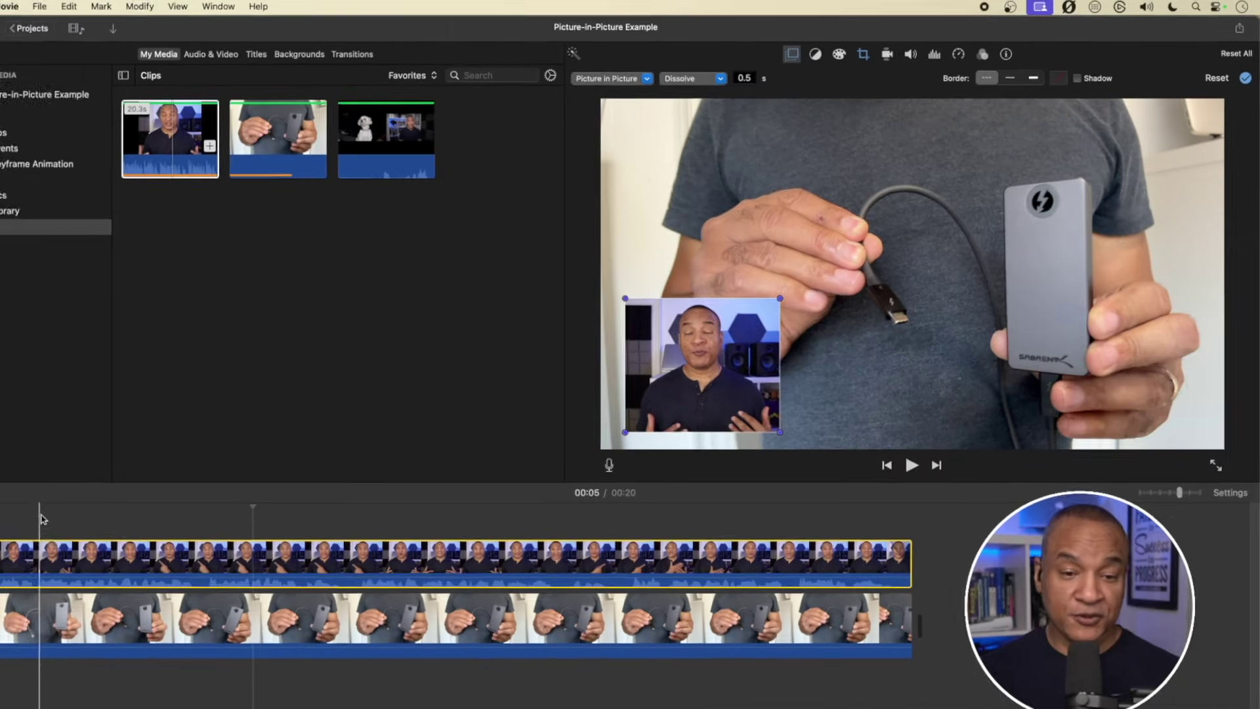
key(space)
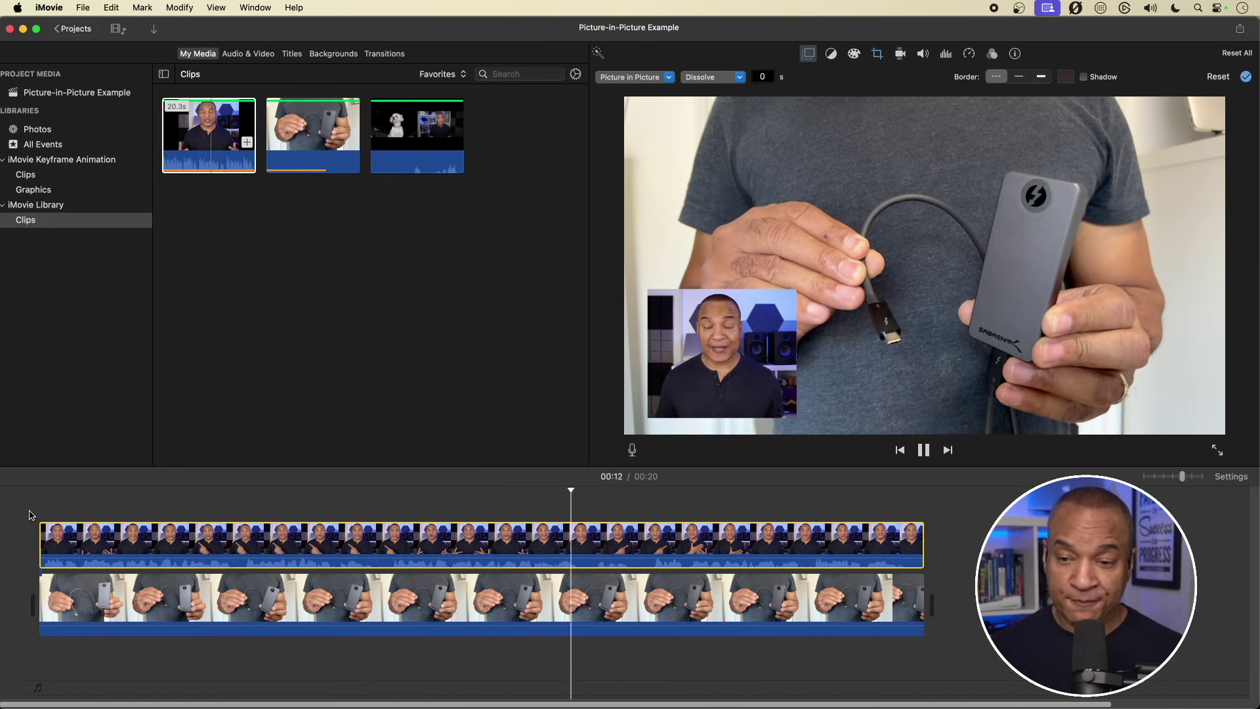
key(space)
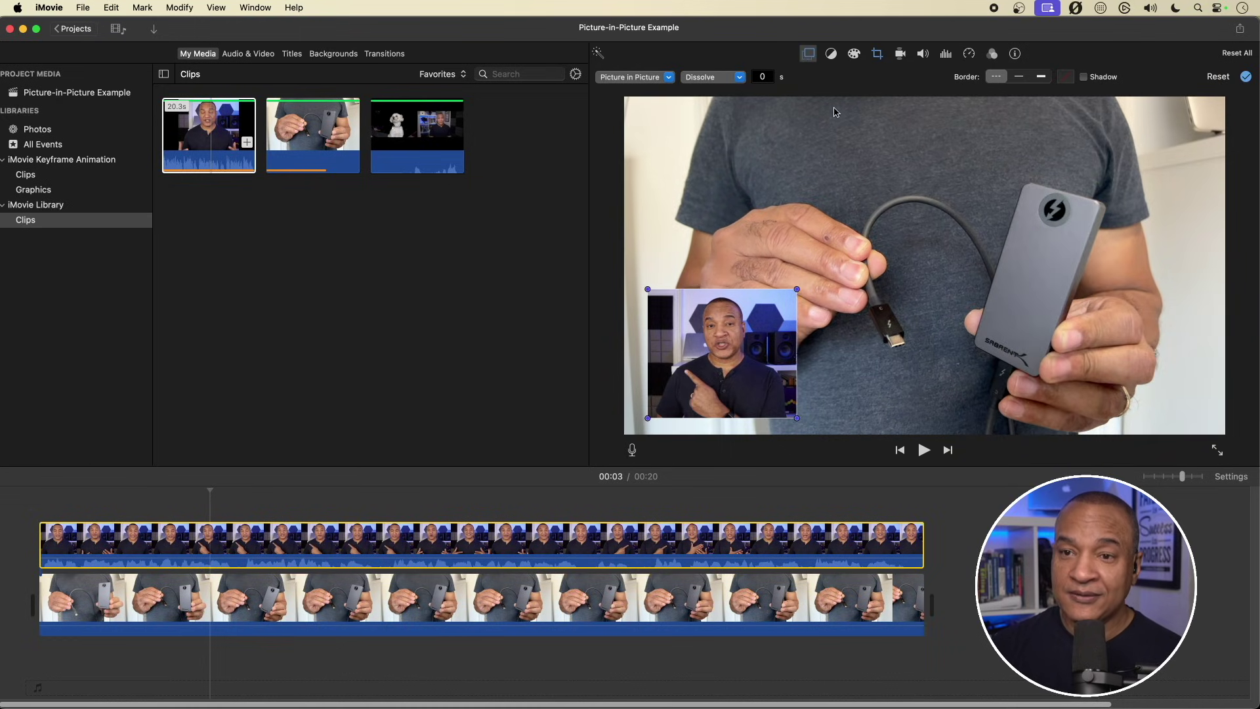
Try Crop to Fill on the presenter overlay in the timeline, extending the crop frame outward from its upper-left corner.
click(877, 55)
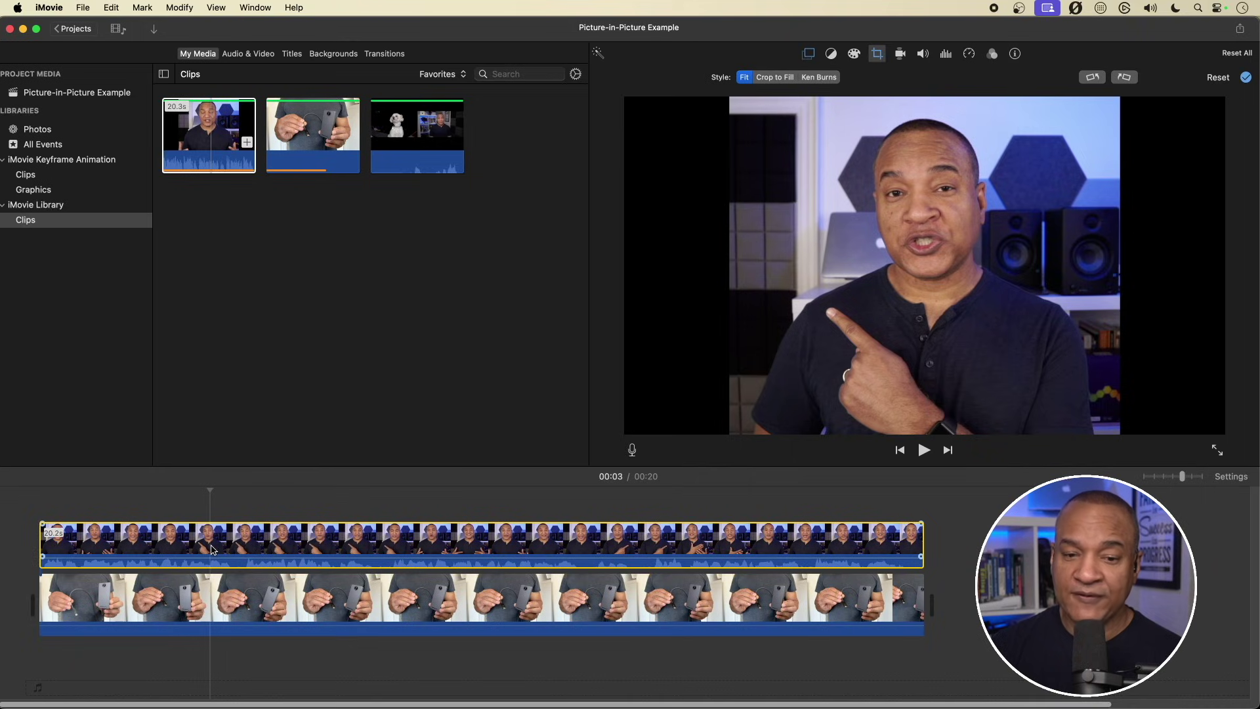
click(775, 78)
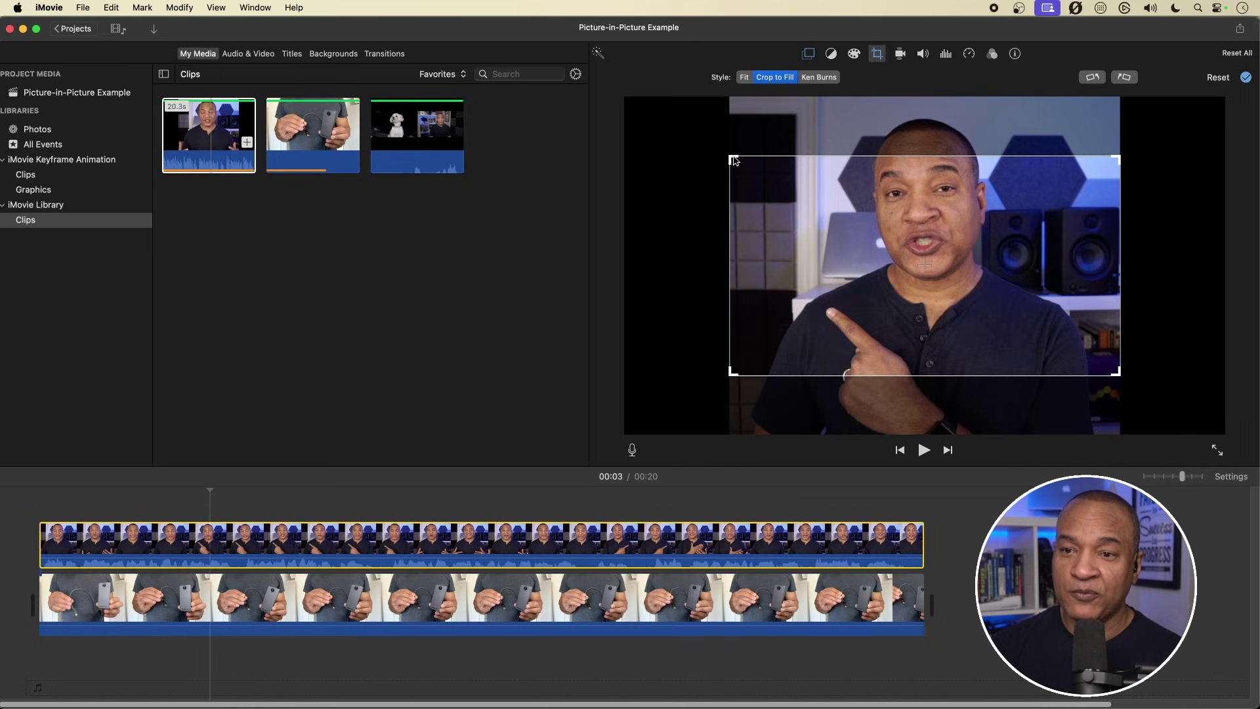
drag(732, 159, 704, 160)
click(213, 553)
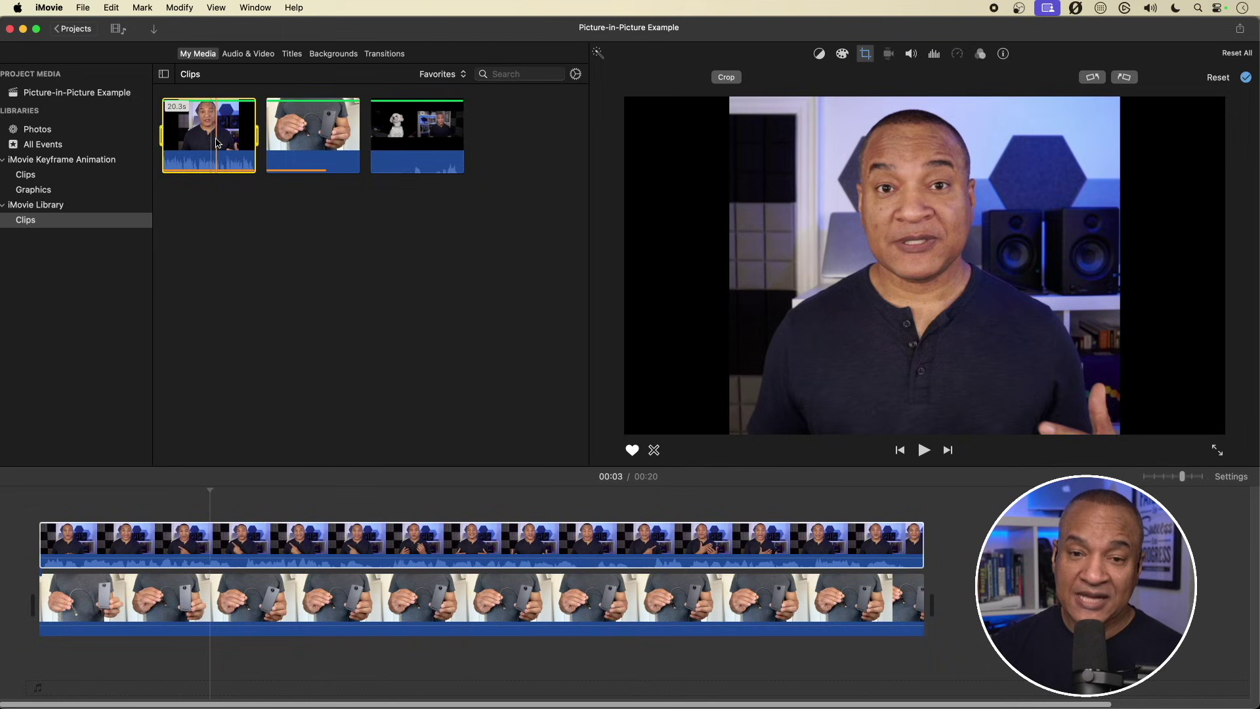
Reset the crop of the presenter clip in the media browser to the full frame and apply it.
click(726, 76)
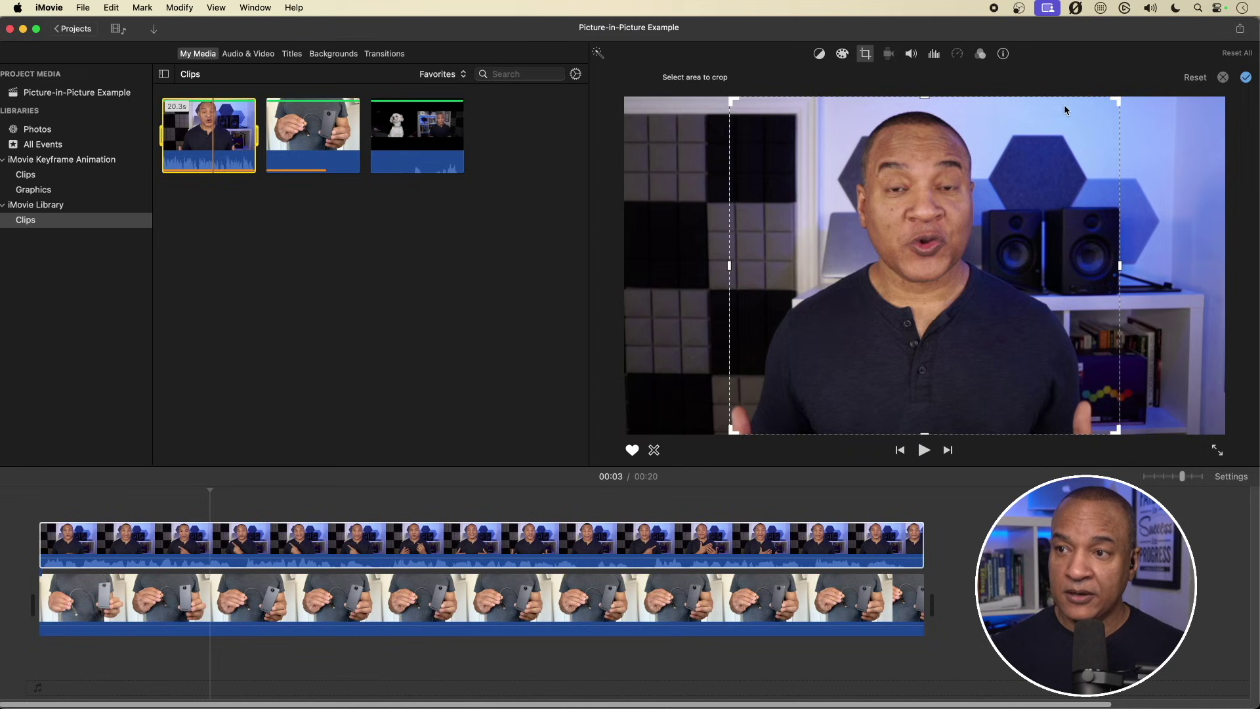
click(1202, 81)
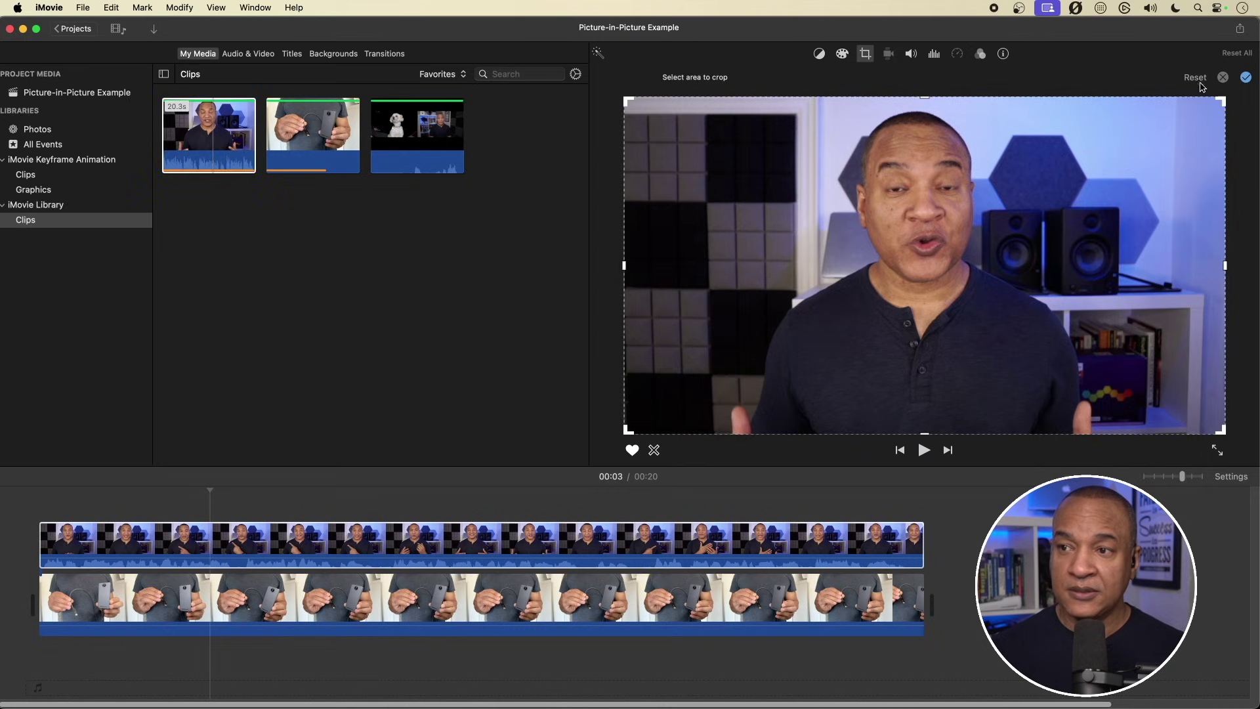
click(1246, 77)
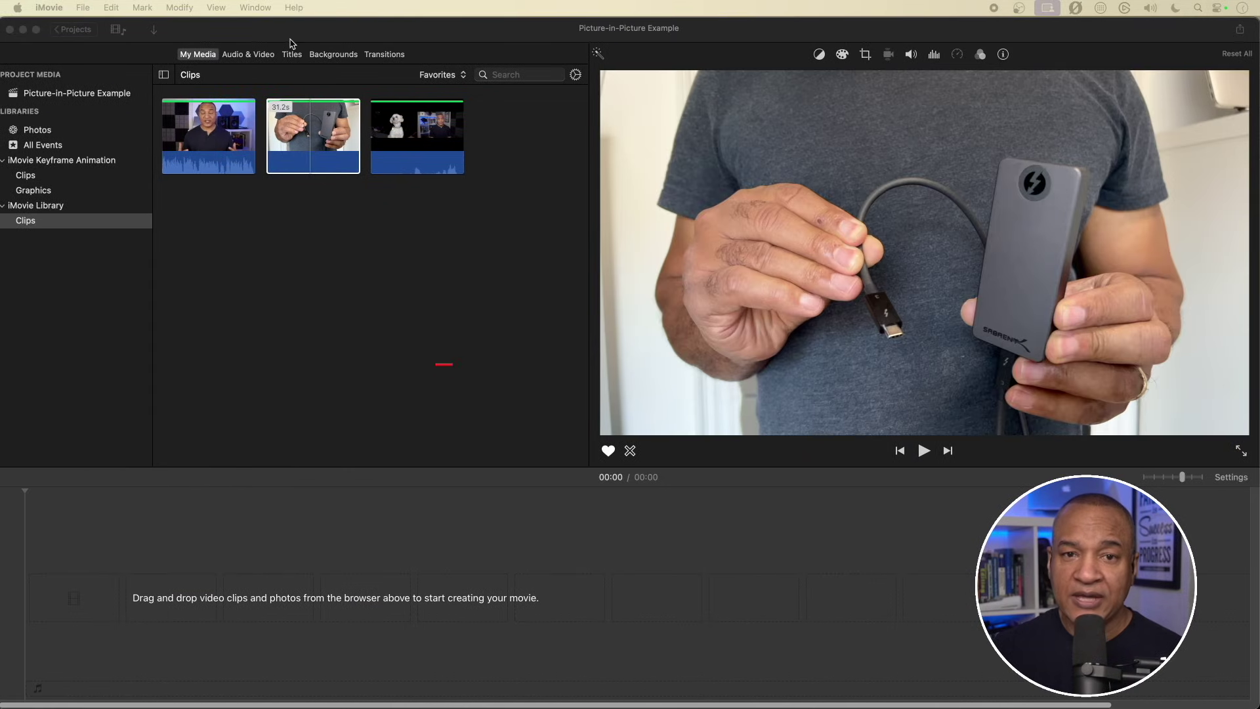
Add the hands clip to the empty timeline and overlay the presenter clip above its start.
click(295, 96)
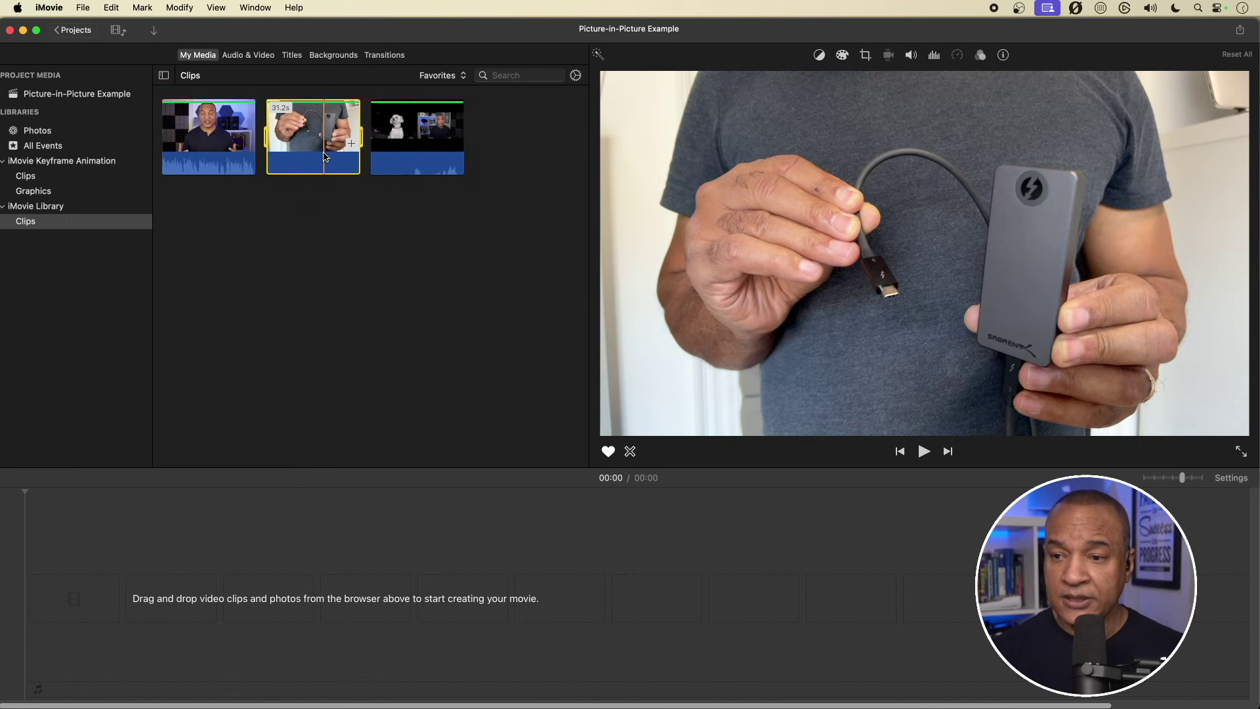
key(e)
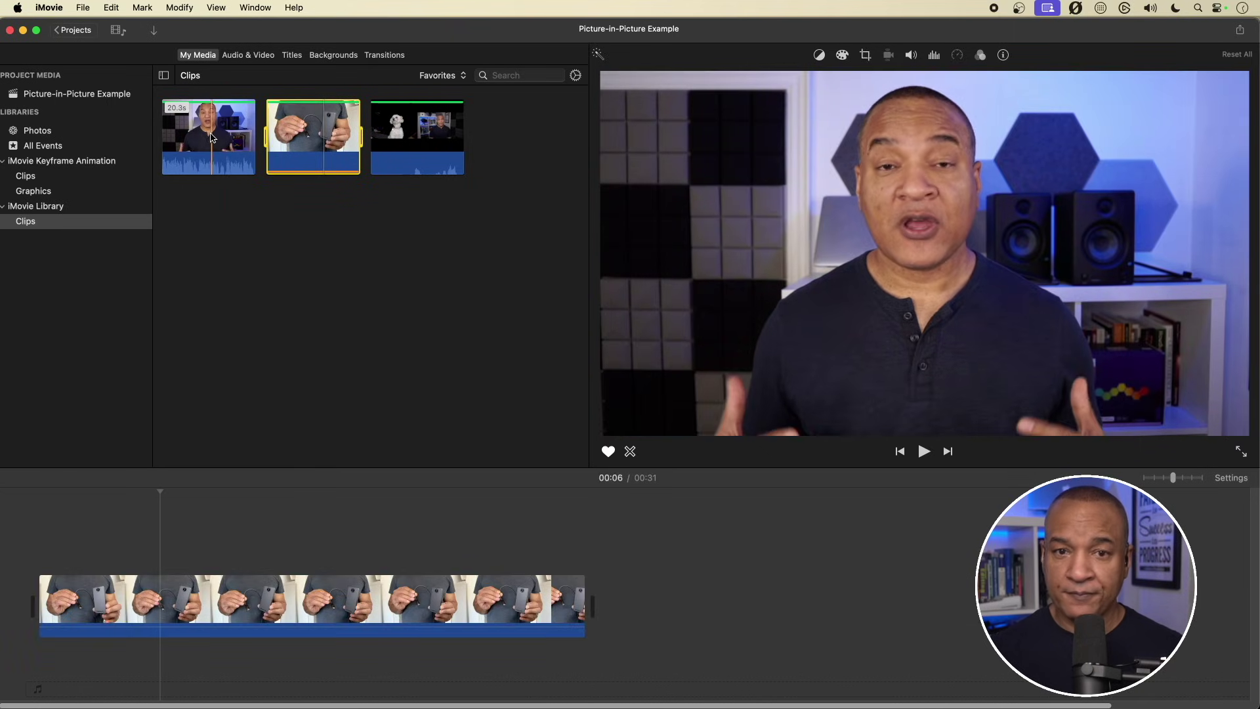
click(213, 135)
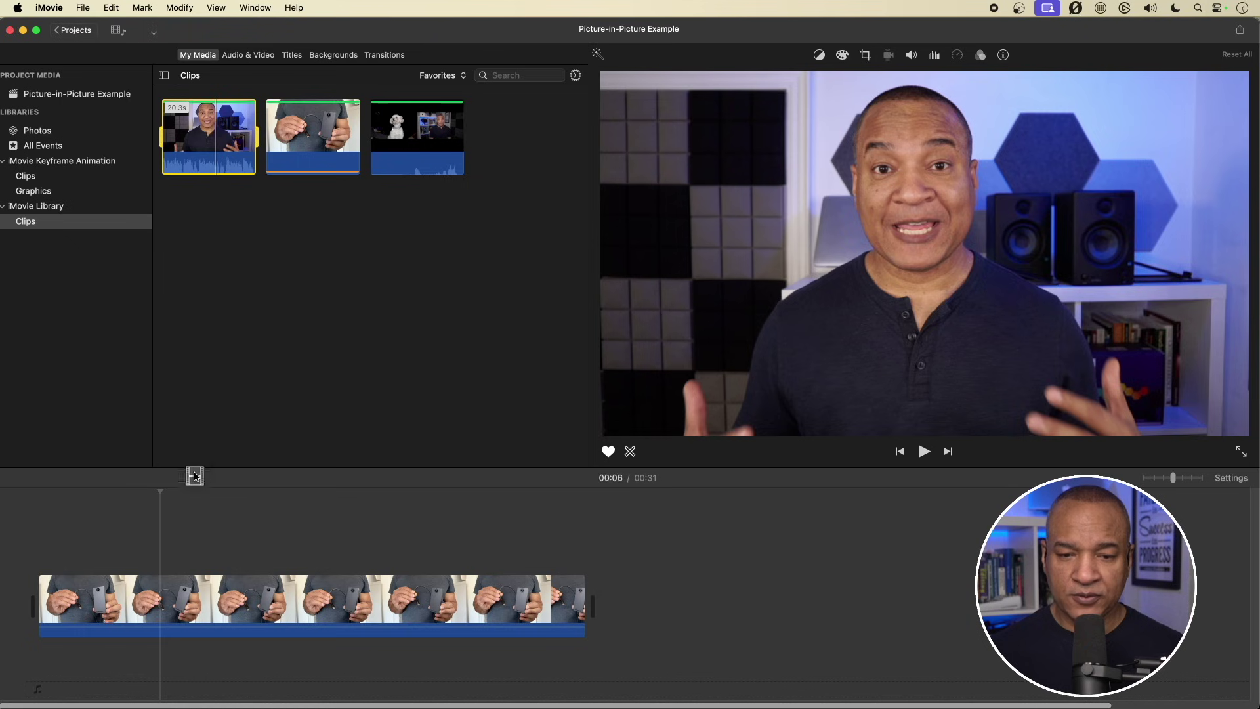
drag(195, 476, 39, 523)
Trim the end of the hands clip in the timeline to match the end of the presenter overlay.
drag(584, 599, 395, 604)
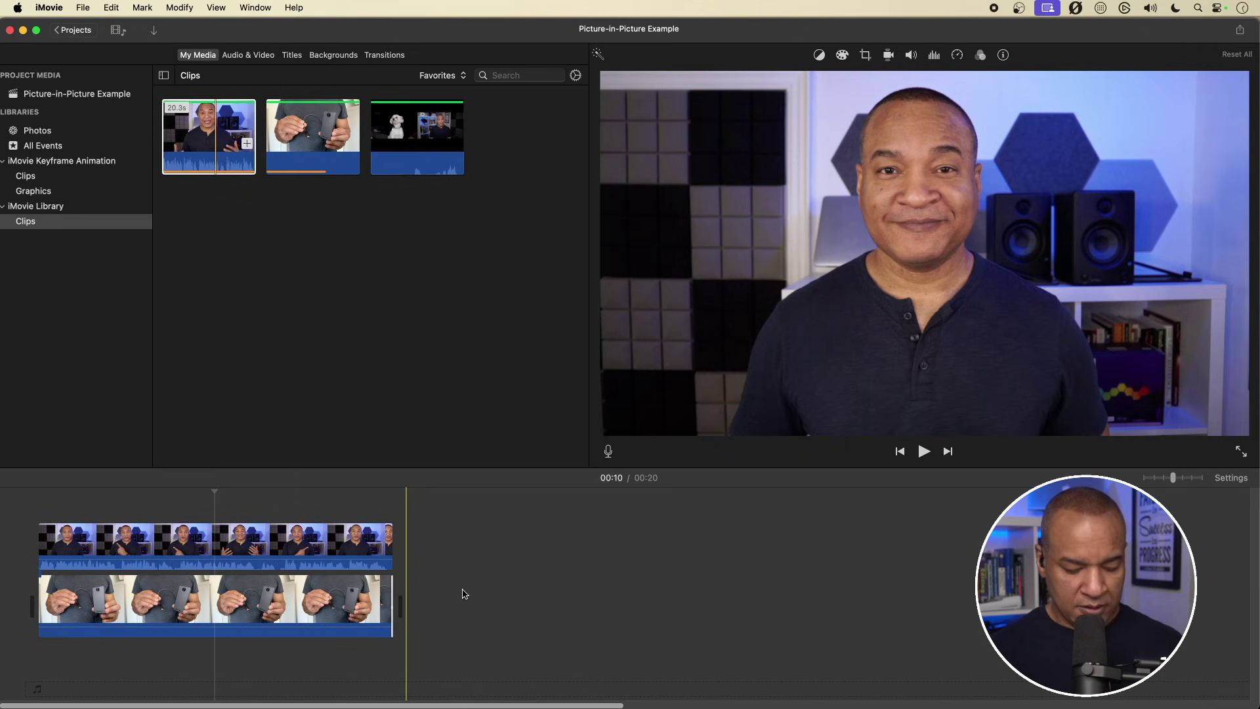
key(super+equal)
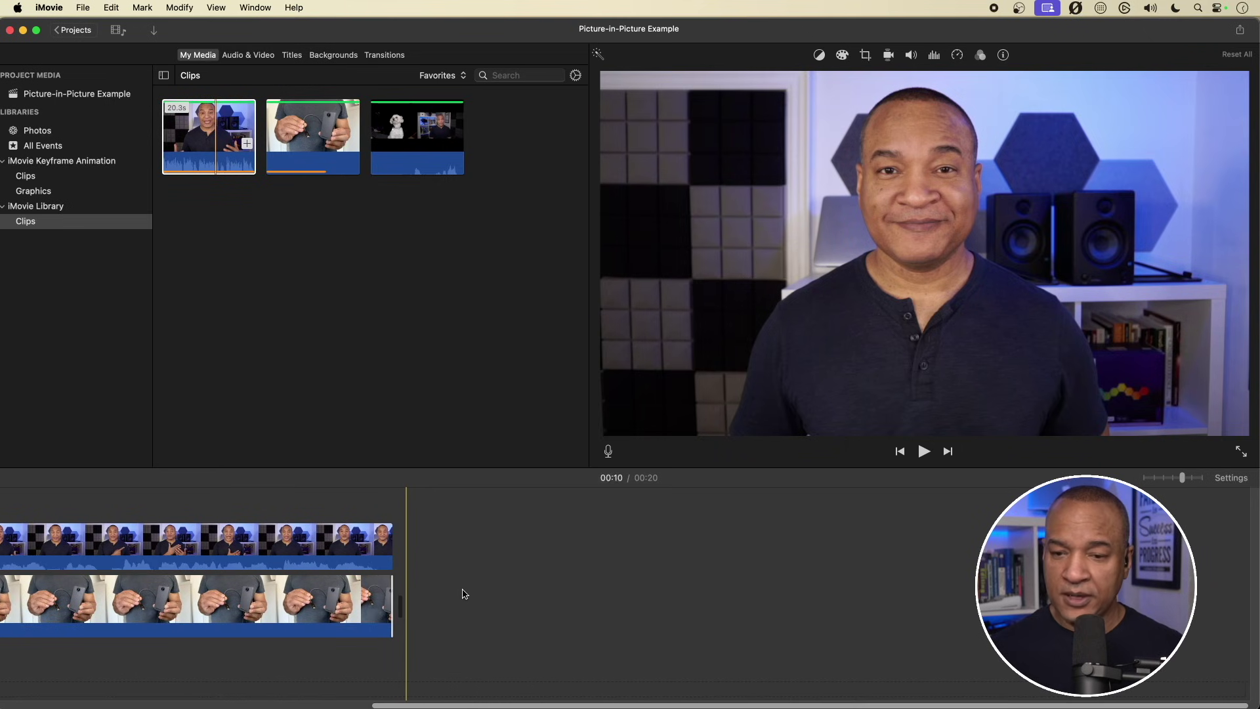
scroll(463, 593, left, 10)
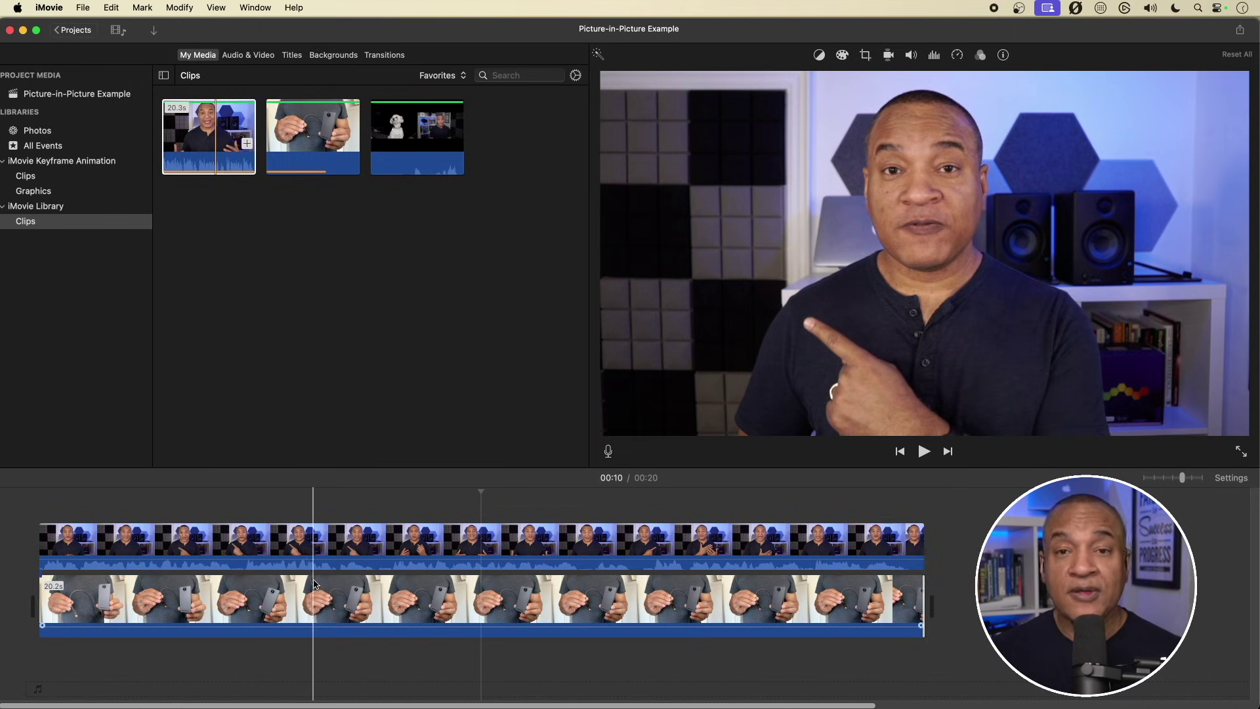
Change the presenter overlay in the timeline from Cutaway to Split Screen.
click(213, 544)
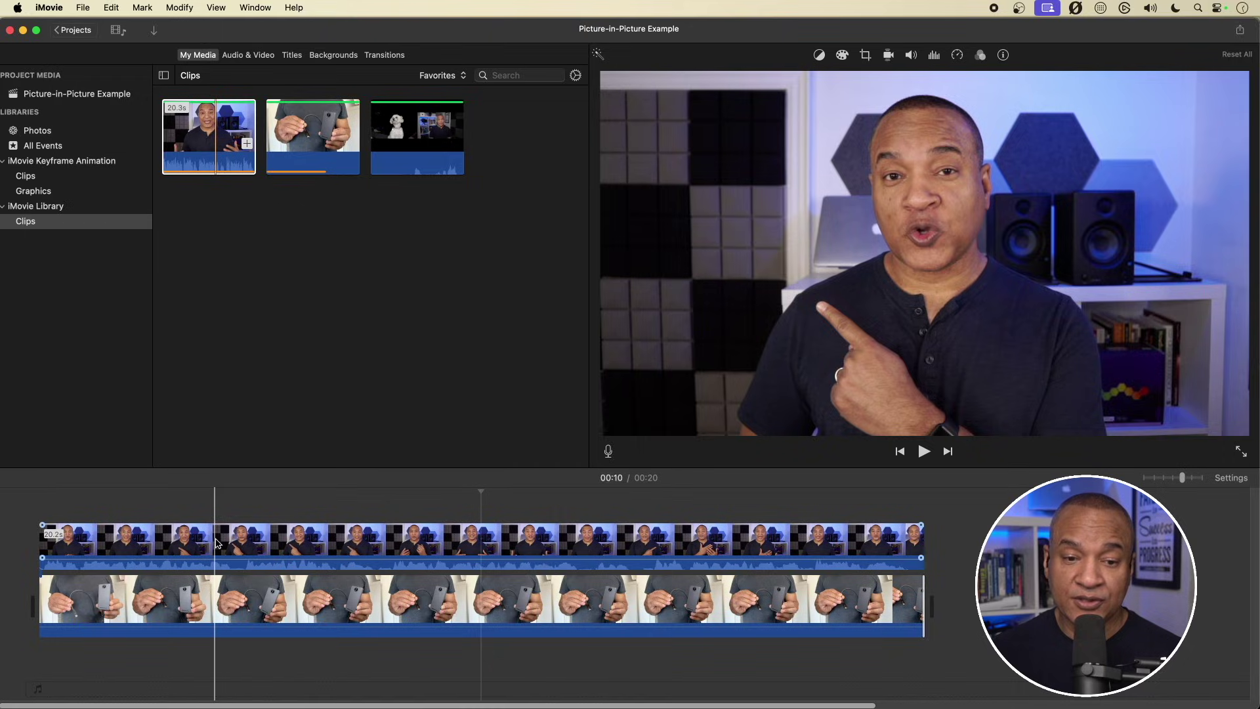
click(212, 544)
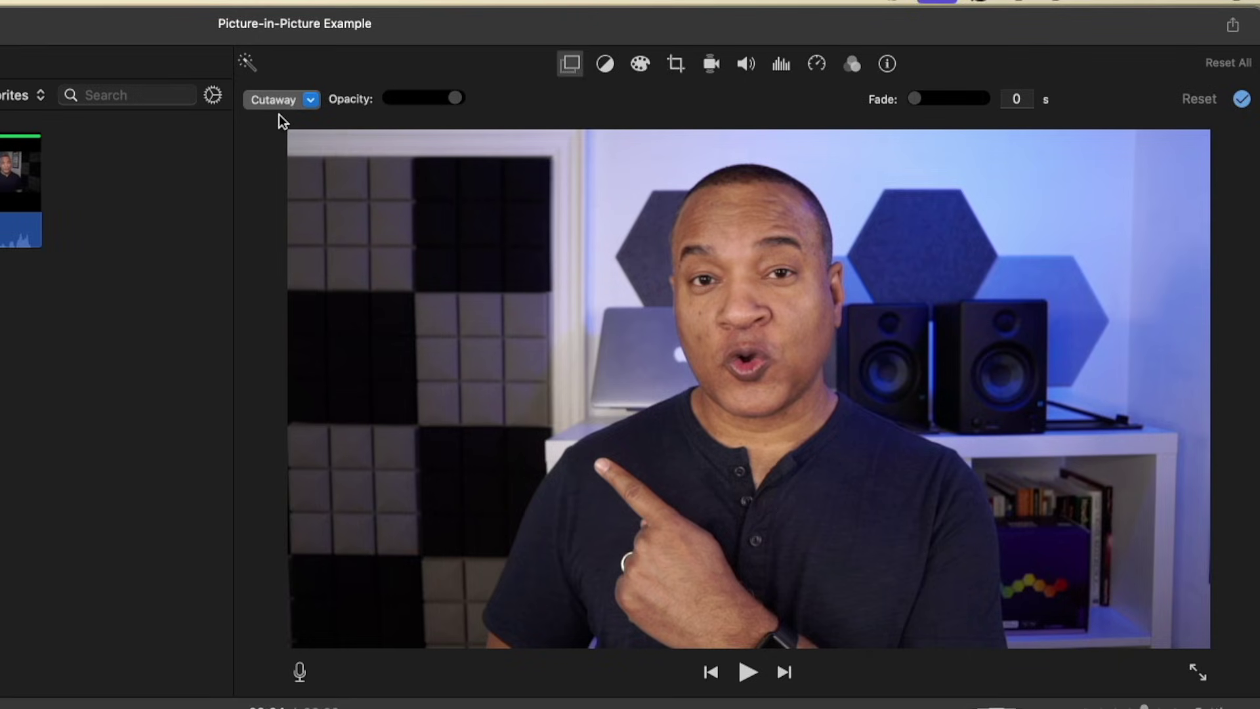
click(311, 100)
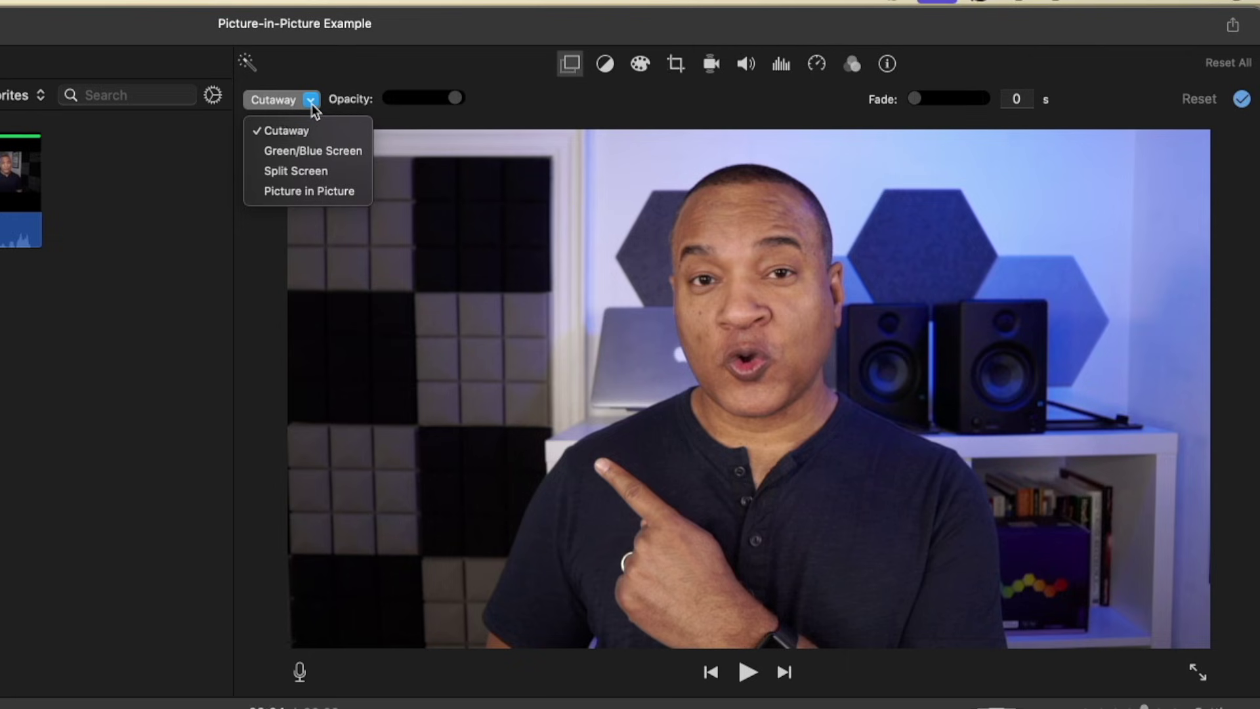
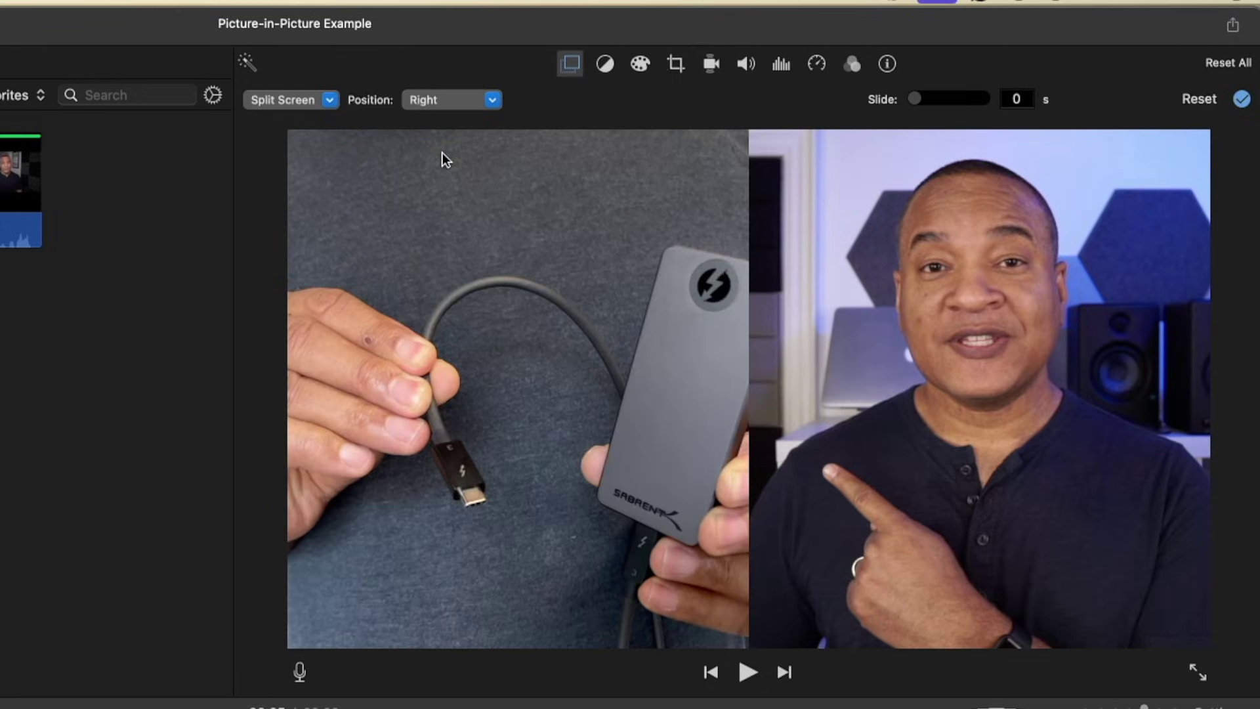
Try the Top and Bottom split-screen positions for the presenter overlay, and set its position to Left.
click(491, 101)
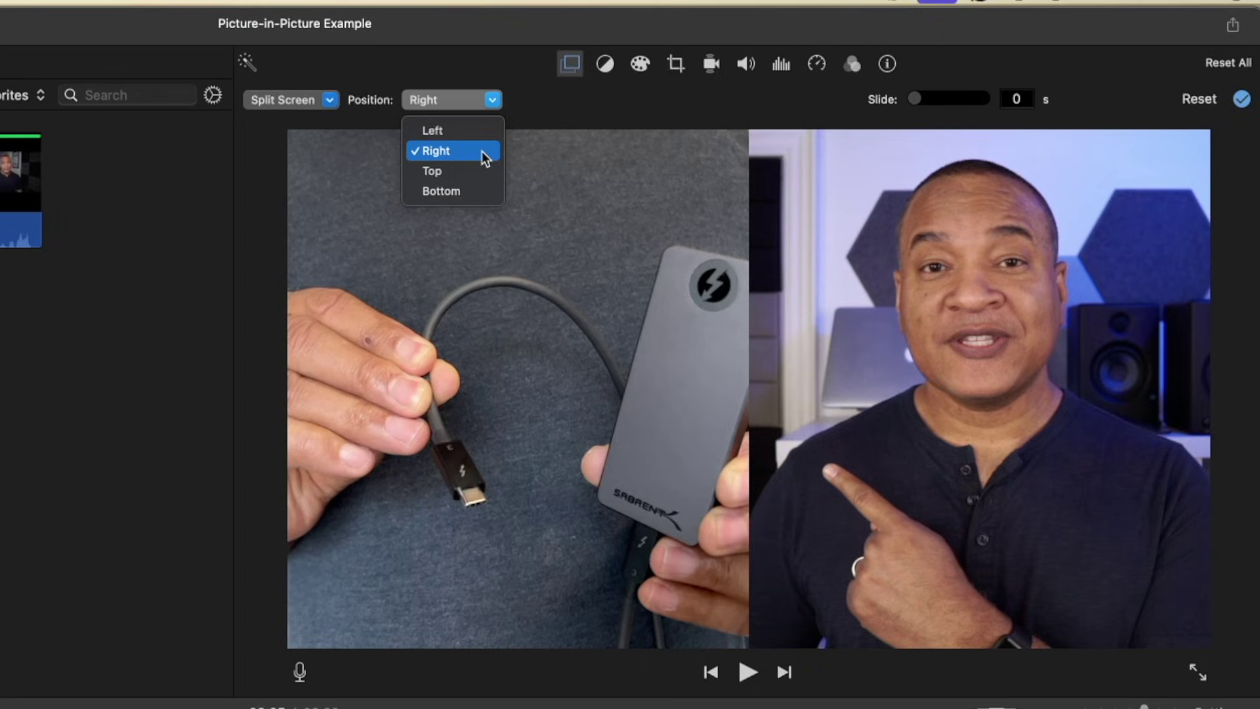
click(452, 174)
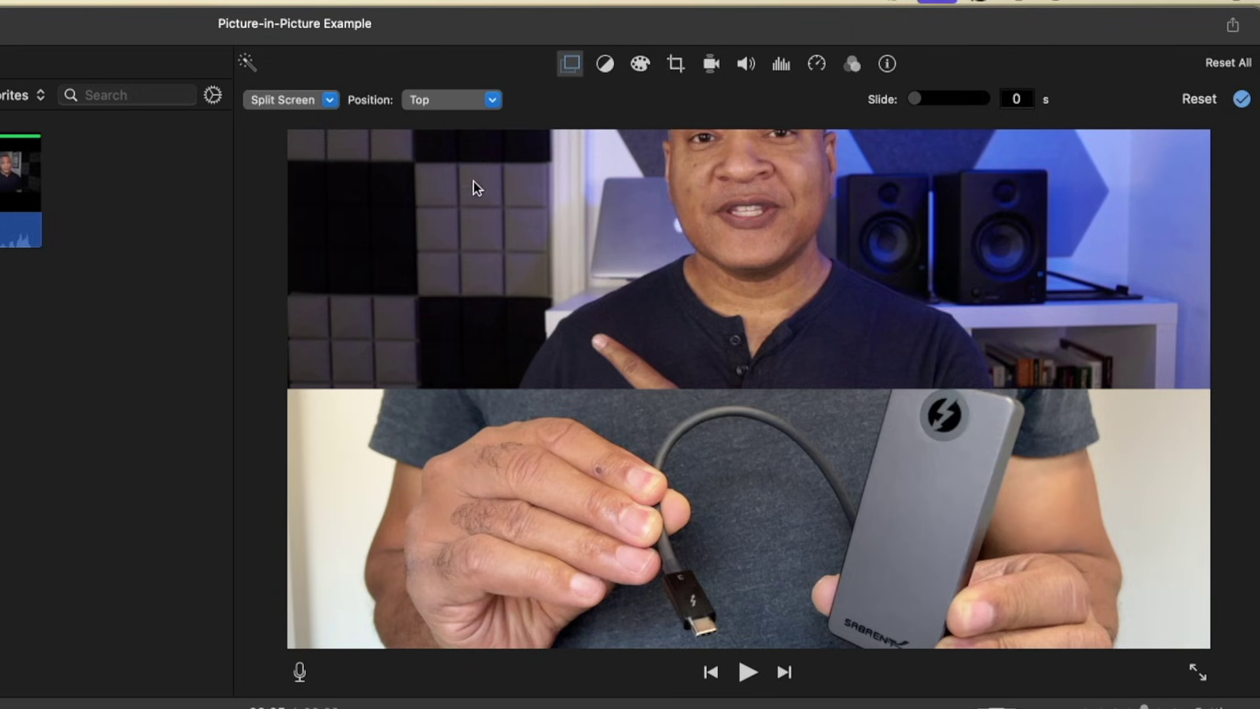
click(492, 100)
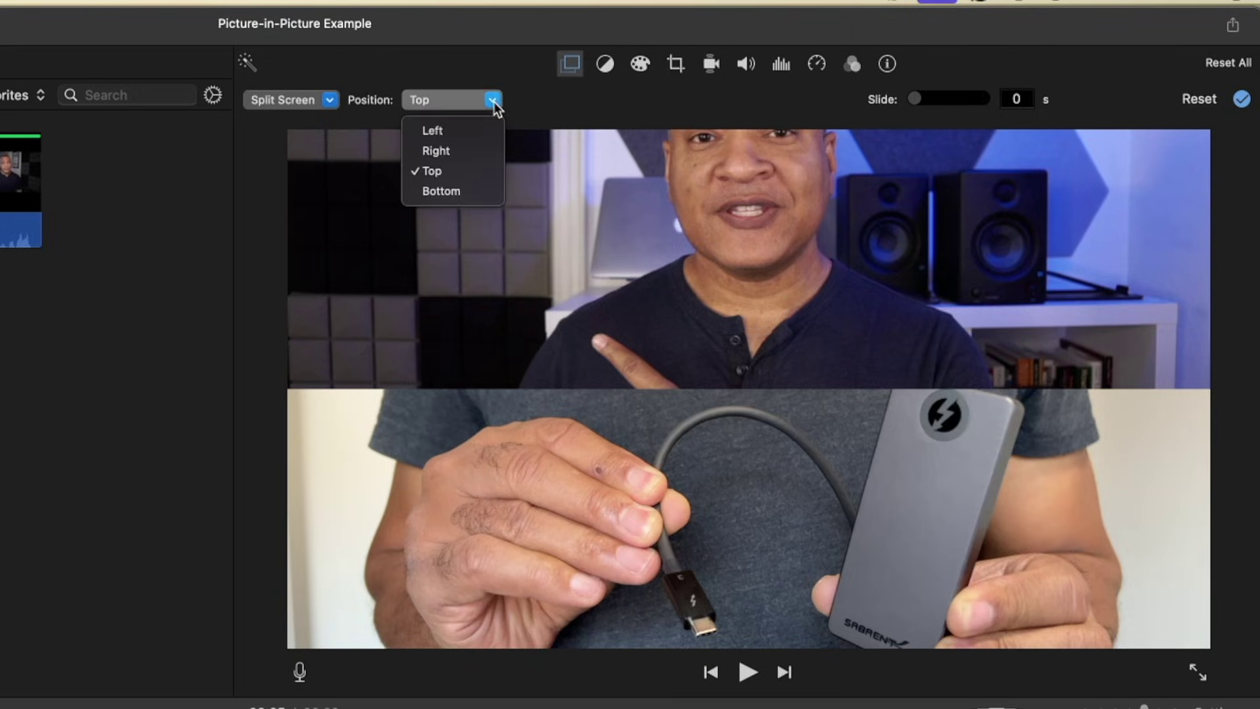
click(460, 192)
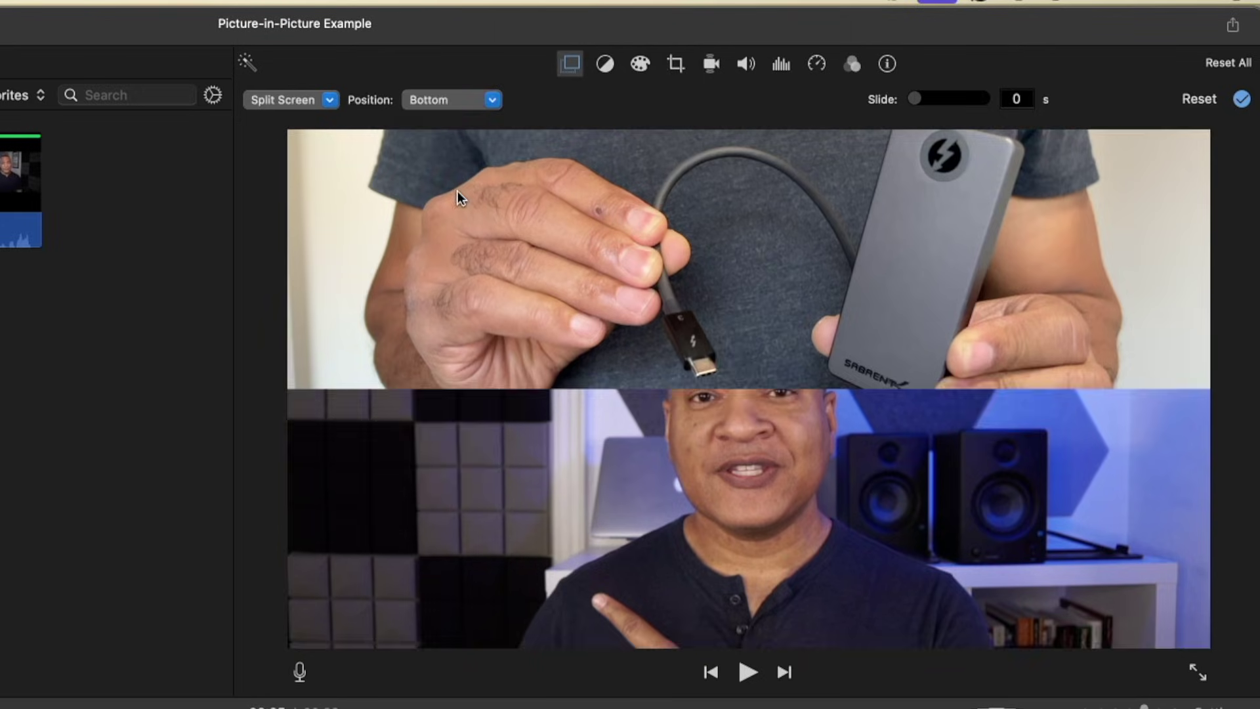
click(492, 101)
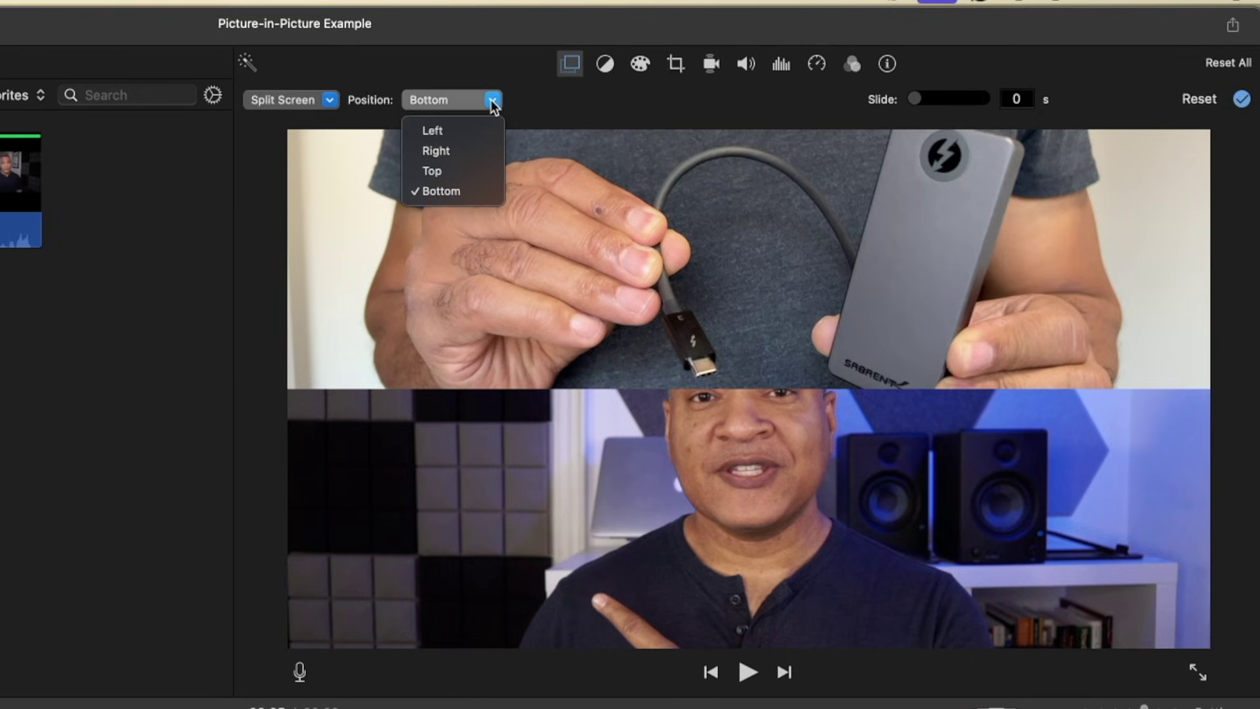
click(430, 130)
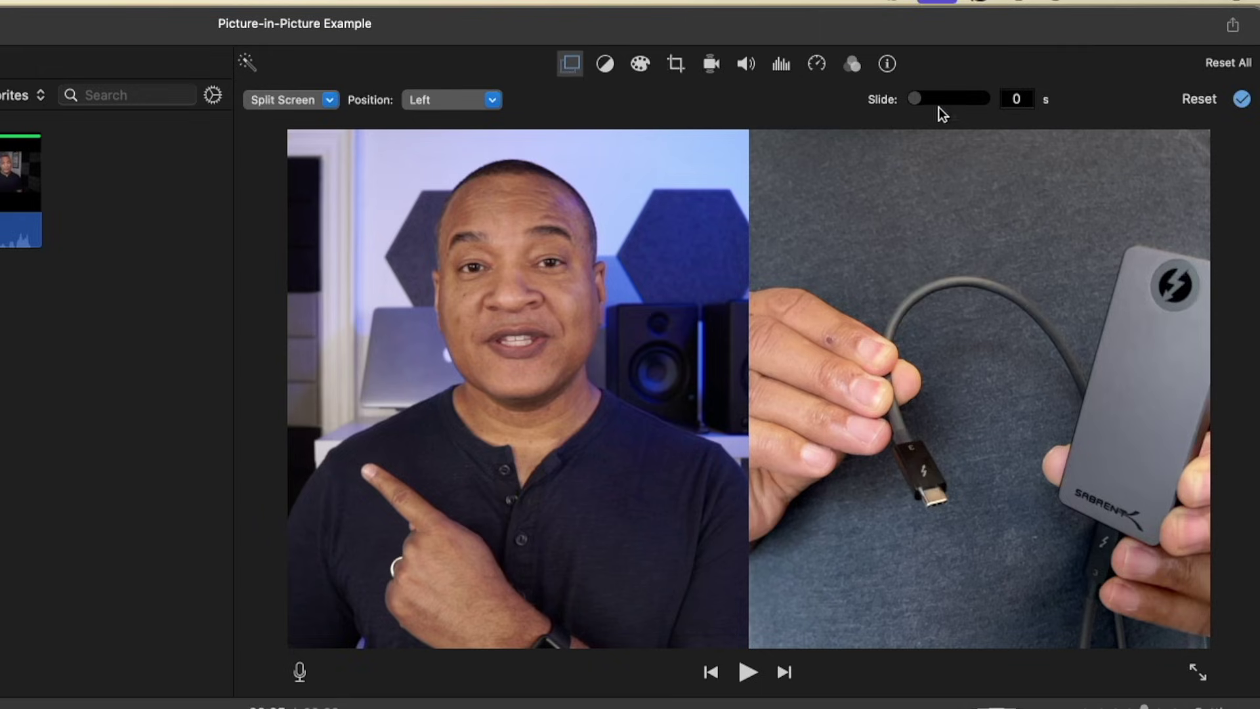
Try a split-screen slide duration of about 1.05 s and play the timeline from the start to preview the transition.
drag(920, 98, 965, 98)
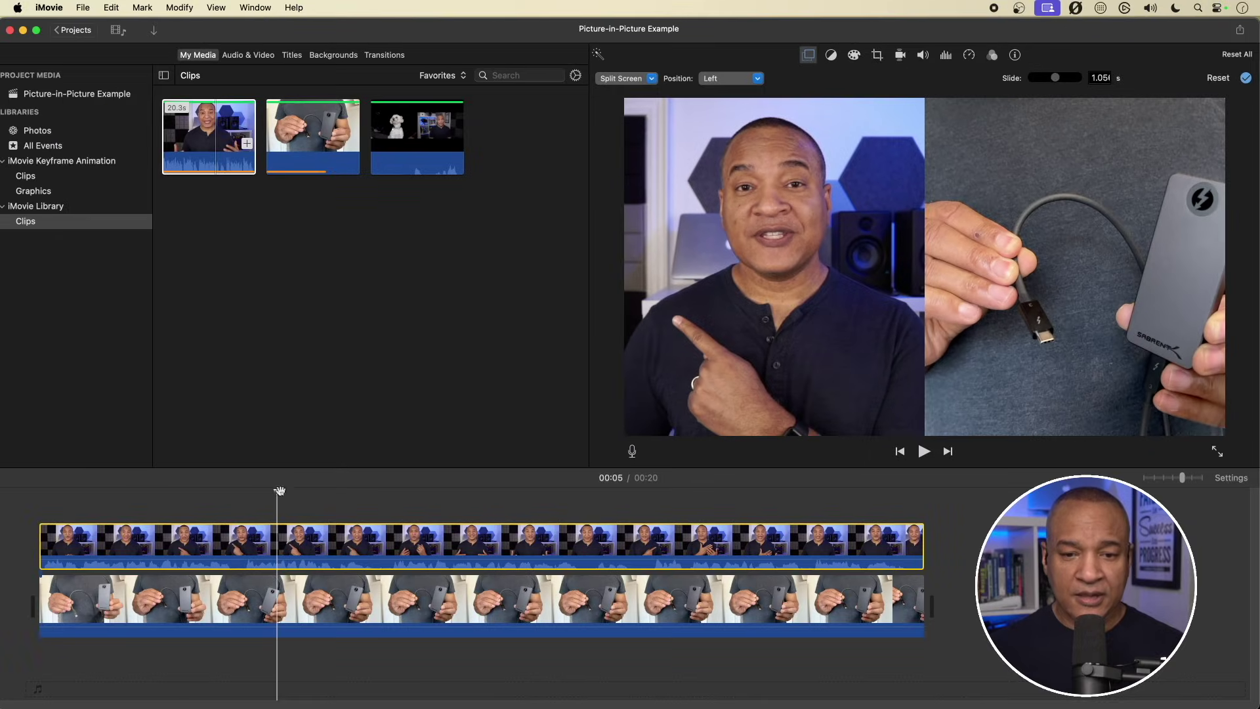
drag(277, 492, 33, 510)
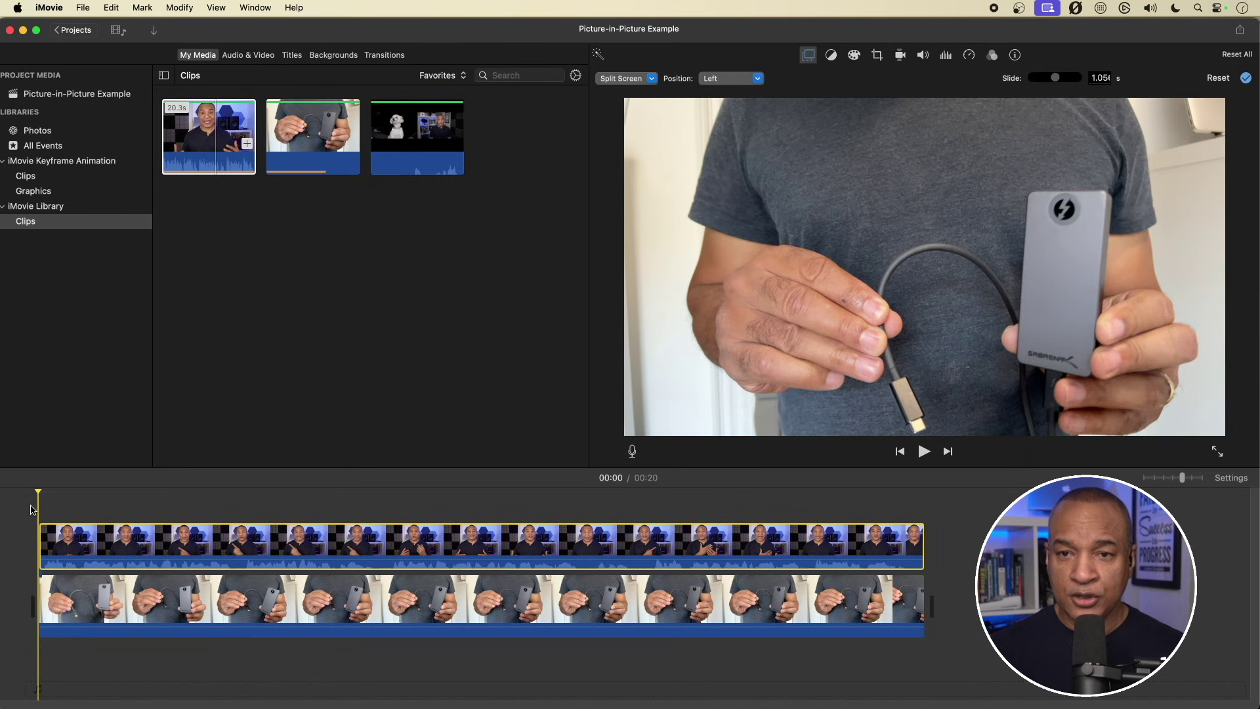
key(space)
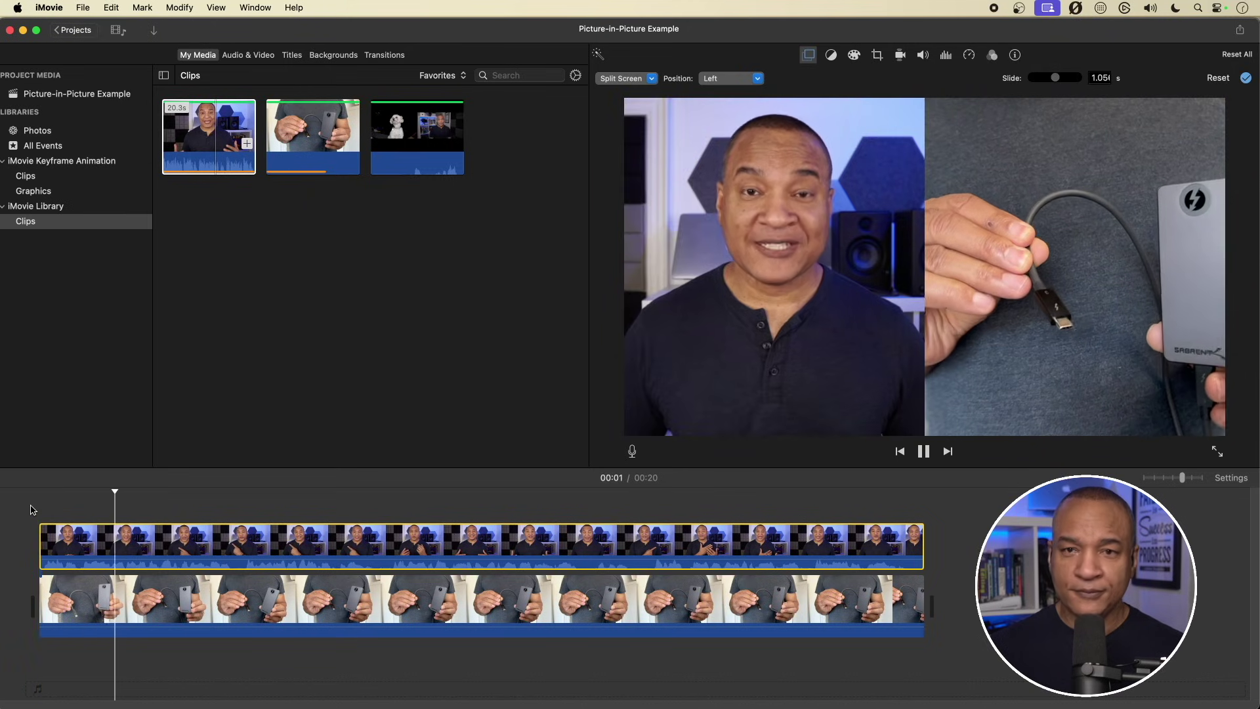
key(space)
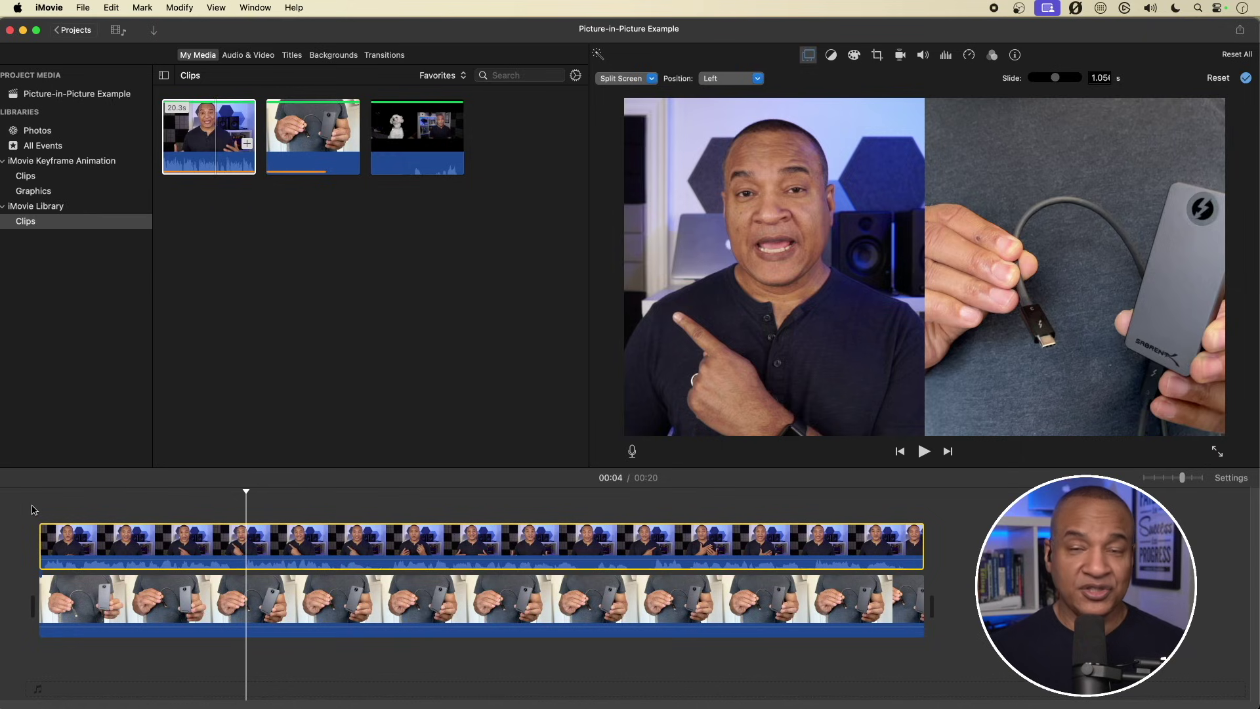
Shorten the split-screen slide duration to 0.53 s and play the timeline from the start.
drag(1057, 84, 1043, 83)
click(34, 509)
key(space)
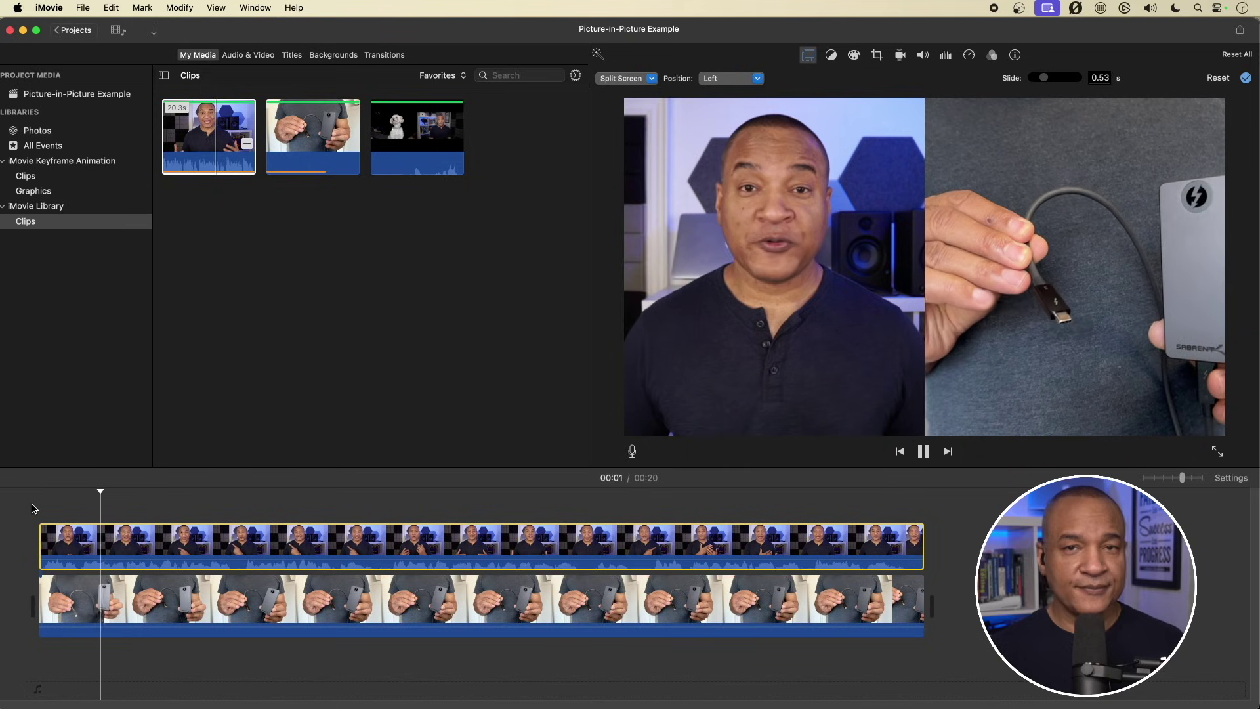
Replay the opening of the timeline to review the split-screen slide transition, and park the playhead near the two-second mark.
key(space)
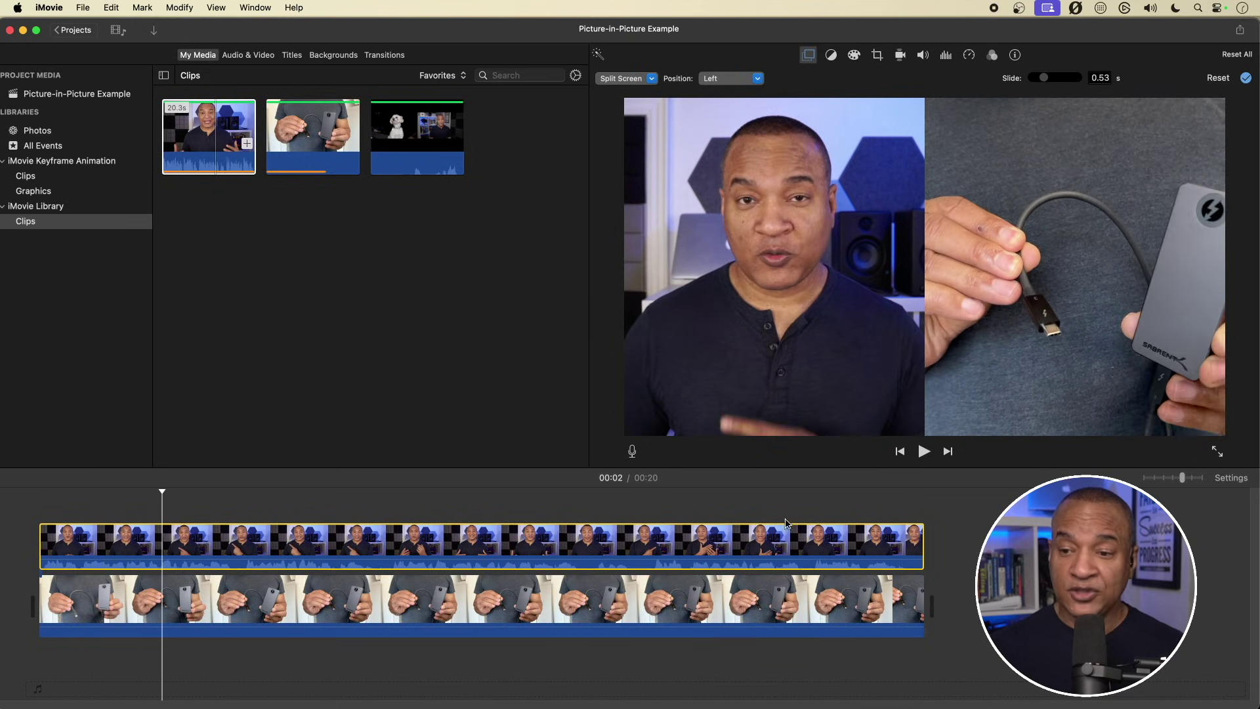
click(824, 497)
key(space)
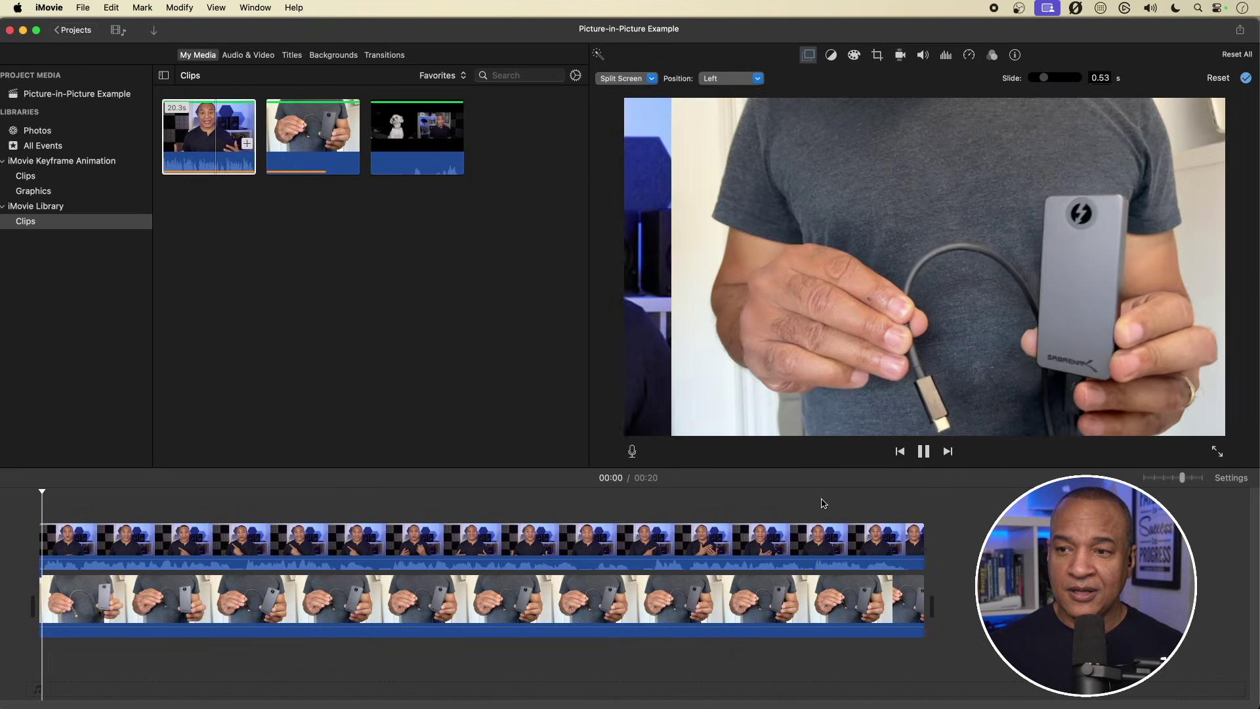
key(space)
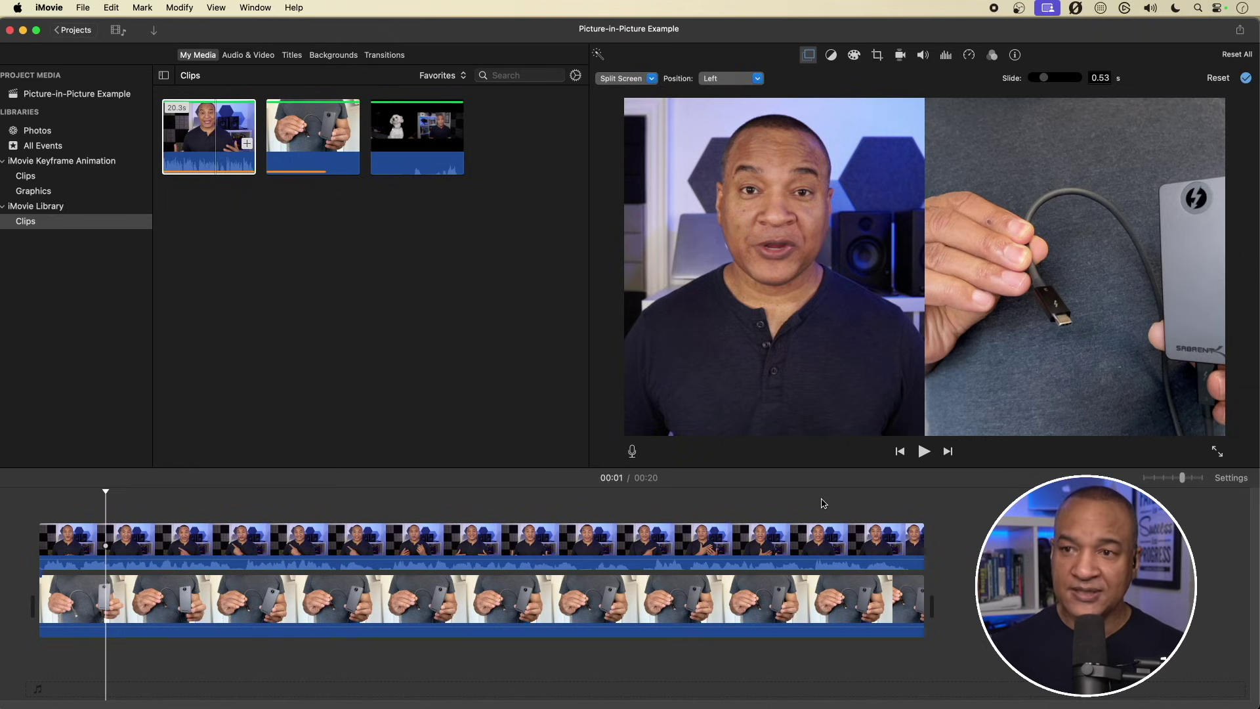
click(163, 504)
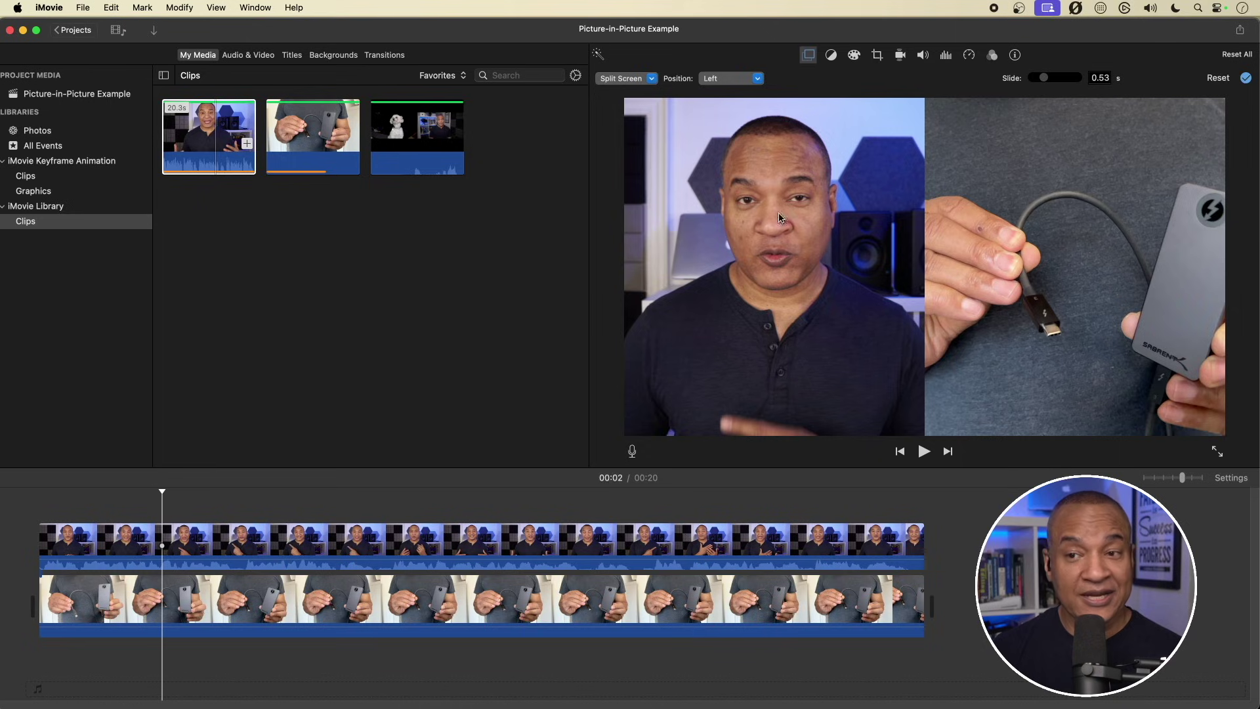
Delete the presenter overlay and the hands clip to empty the timeline.
click(163, 536)
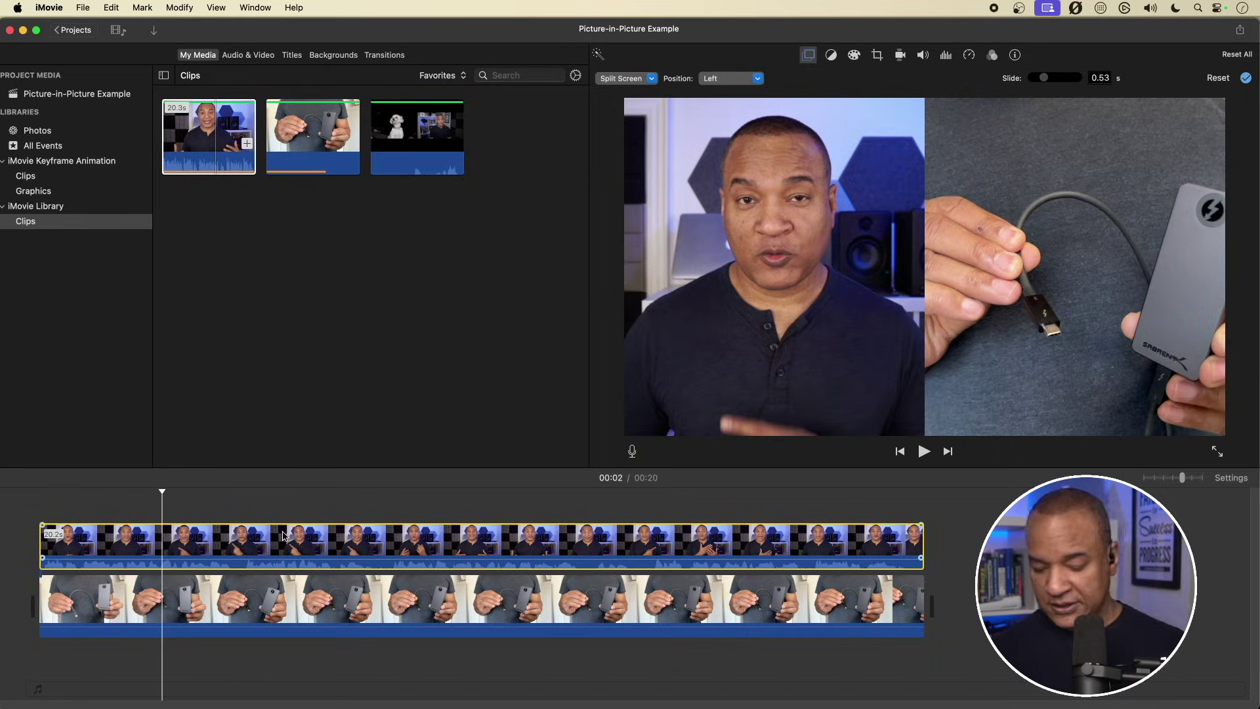
key(Delete)
click(162, 594)
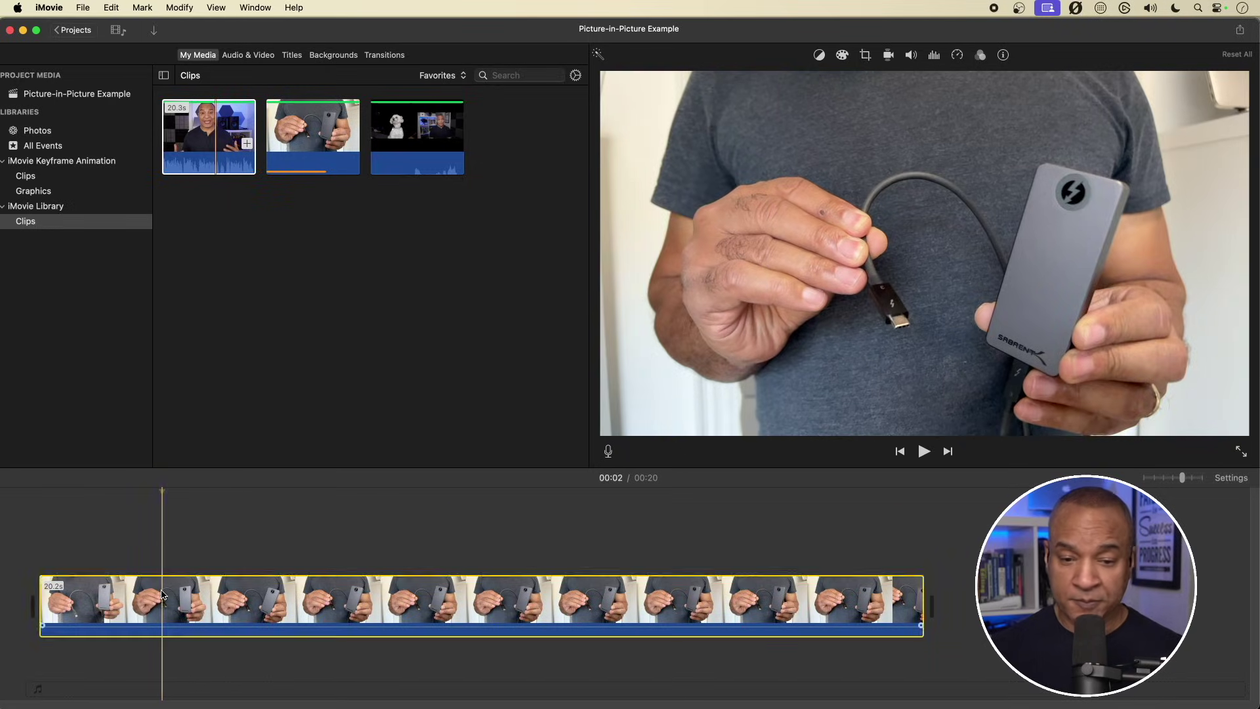
key(Delete)
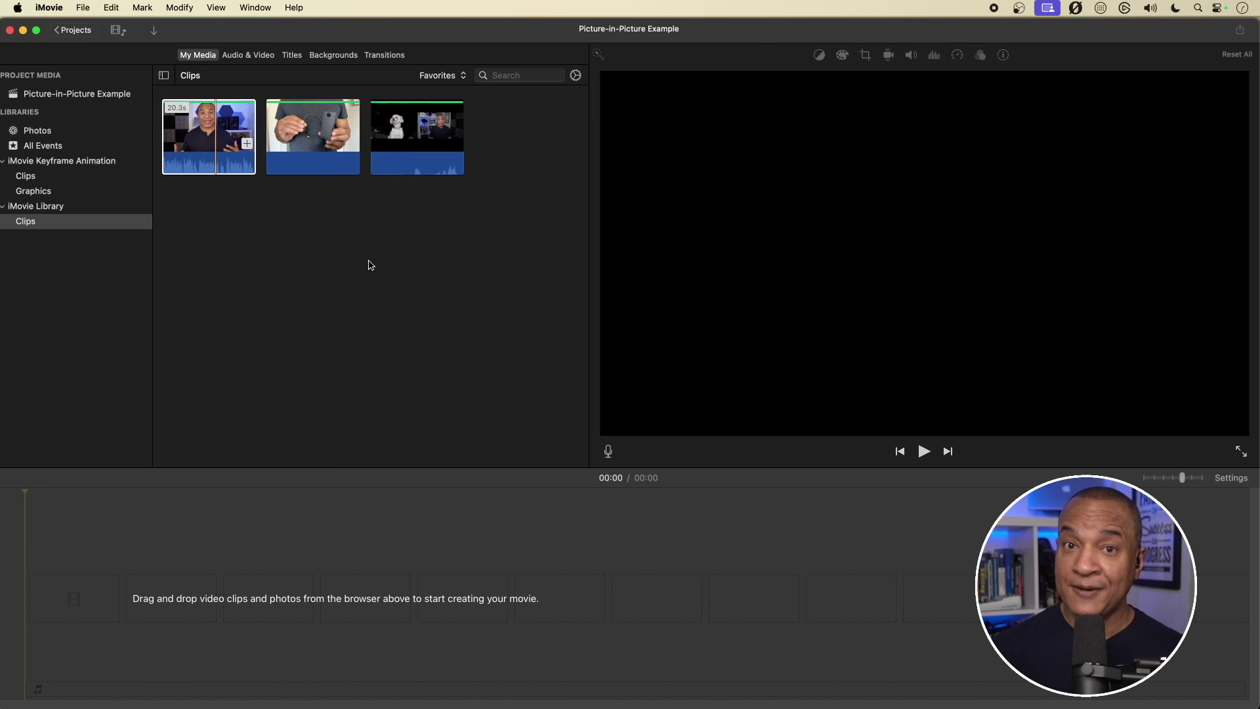
Crop the hands clip in the media browser, cutting roughly the first quarter of its width from the side with the cable hand.
click(305, 138)
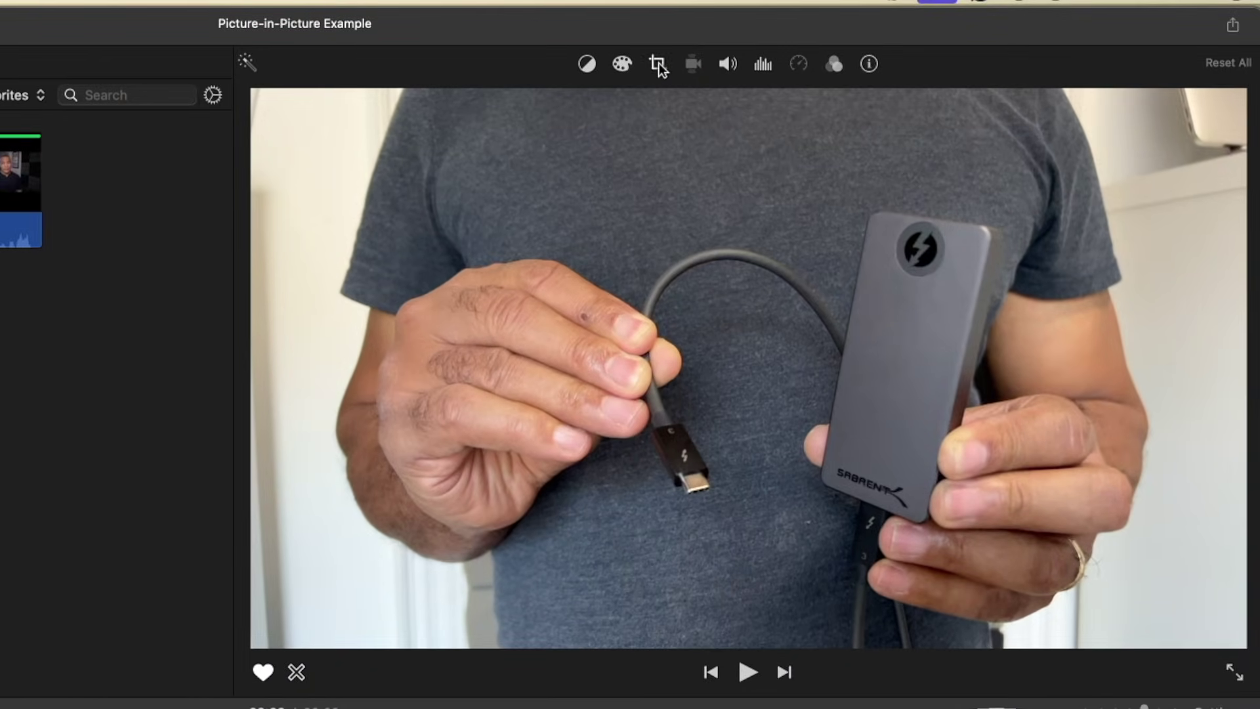
click(659, 63)
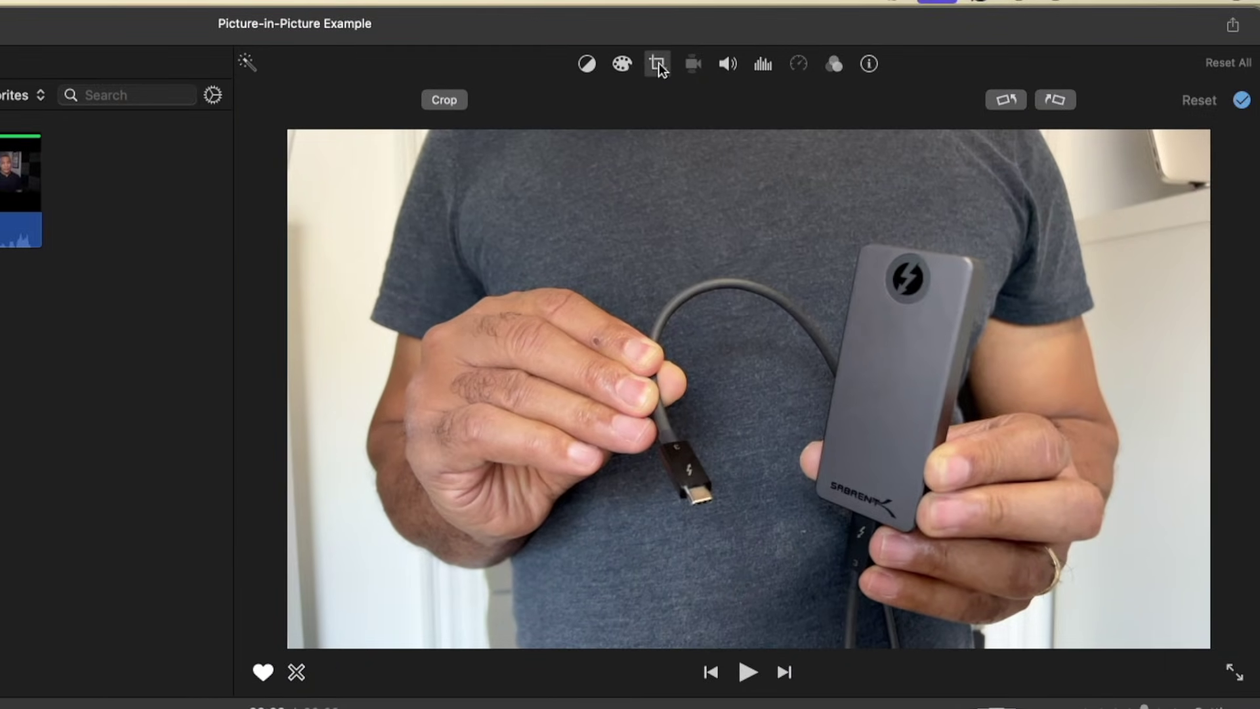
click(445, 100)
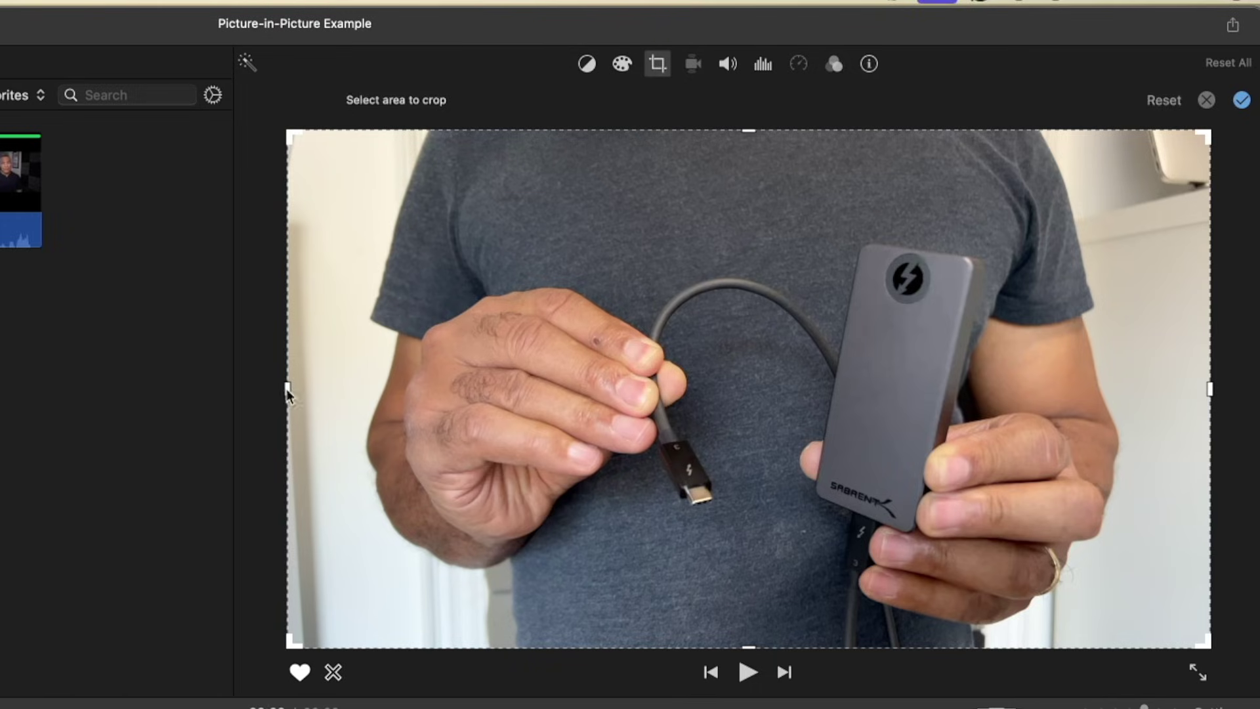
drag(287, 392, 566, 399)
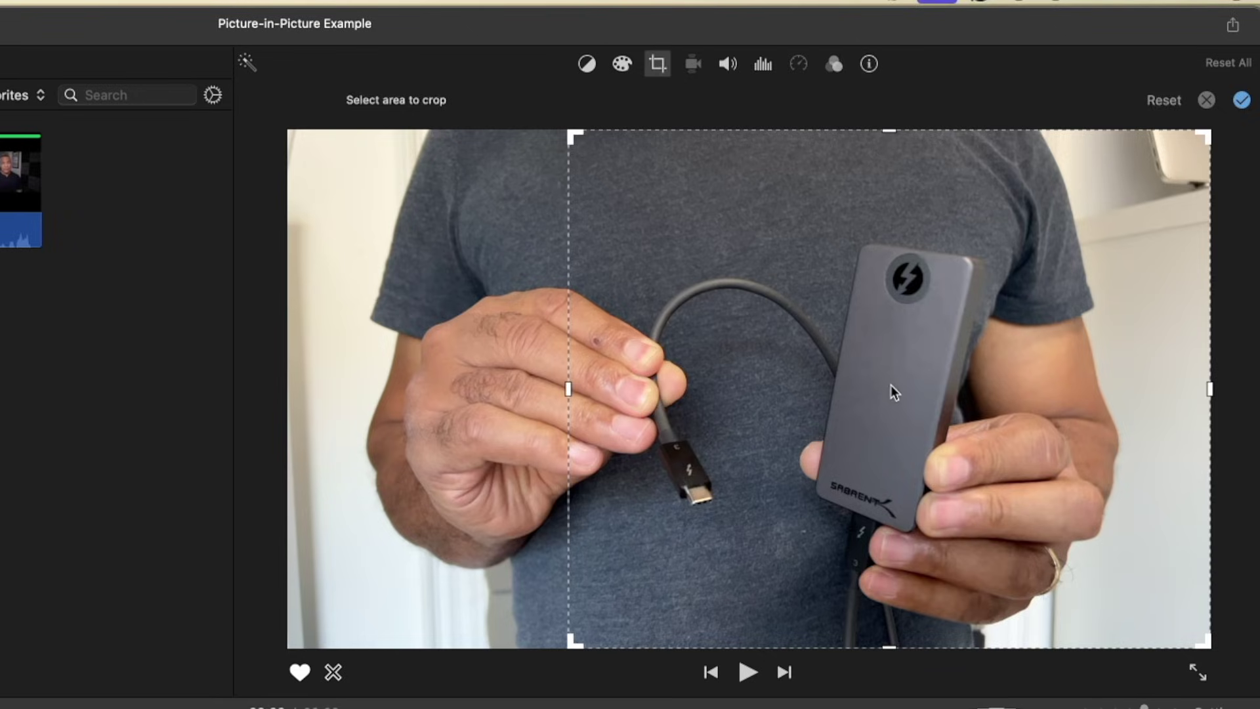
drag(566, 388, 547, 391)
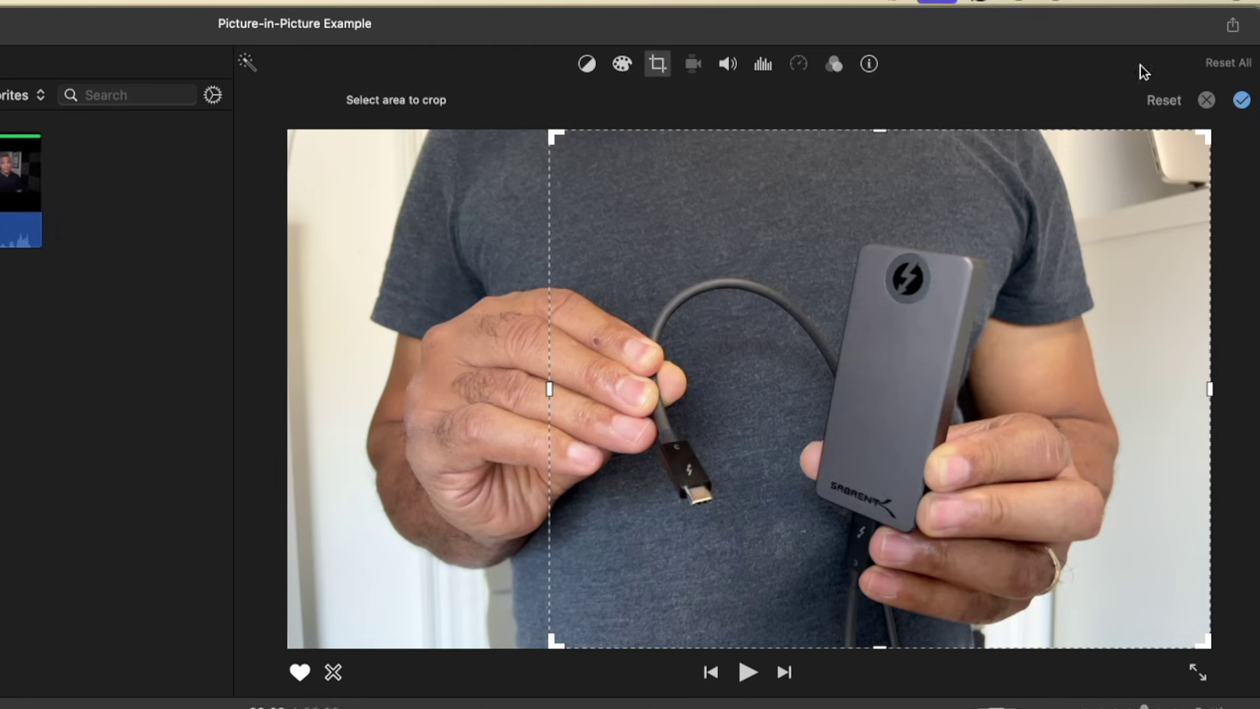
click(1242, 100)
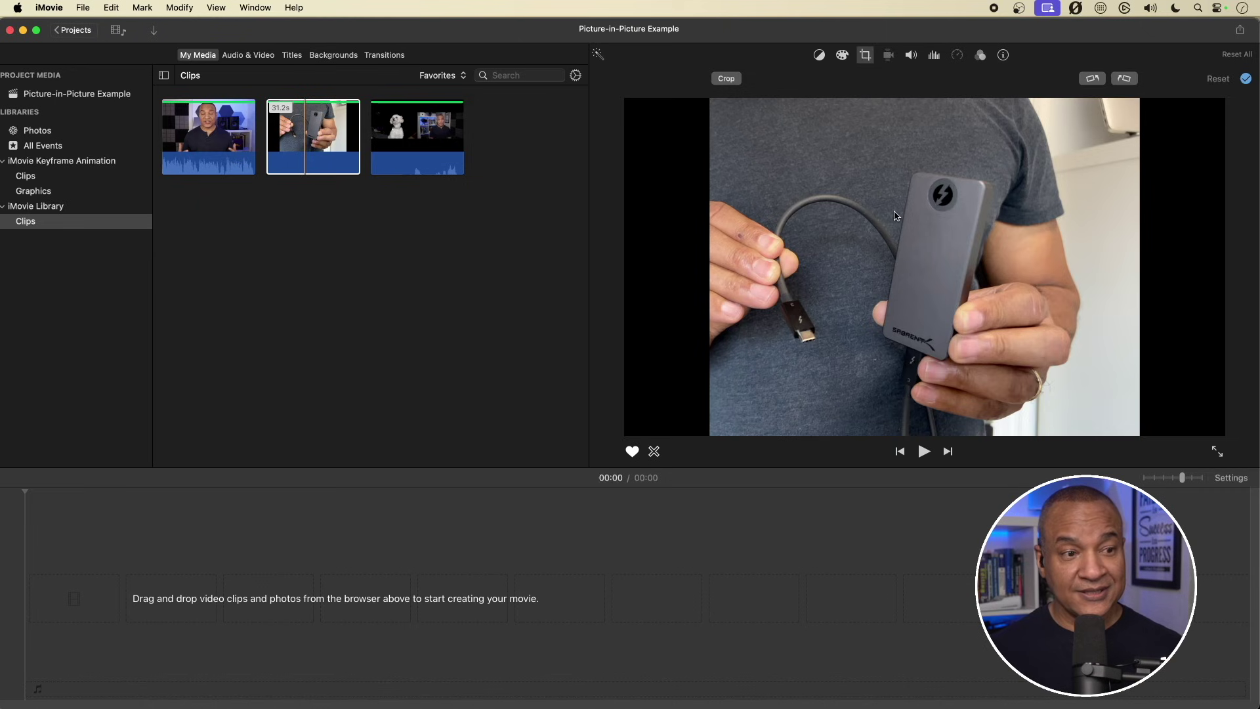
Add the cropped hands clip to the timeline with the presenter clip overlaid from the start, and trim the hands clip to the overlay's length.
drag(335, 143, 113, 562)
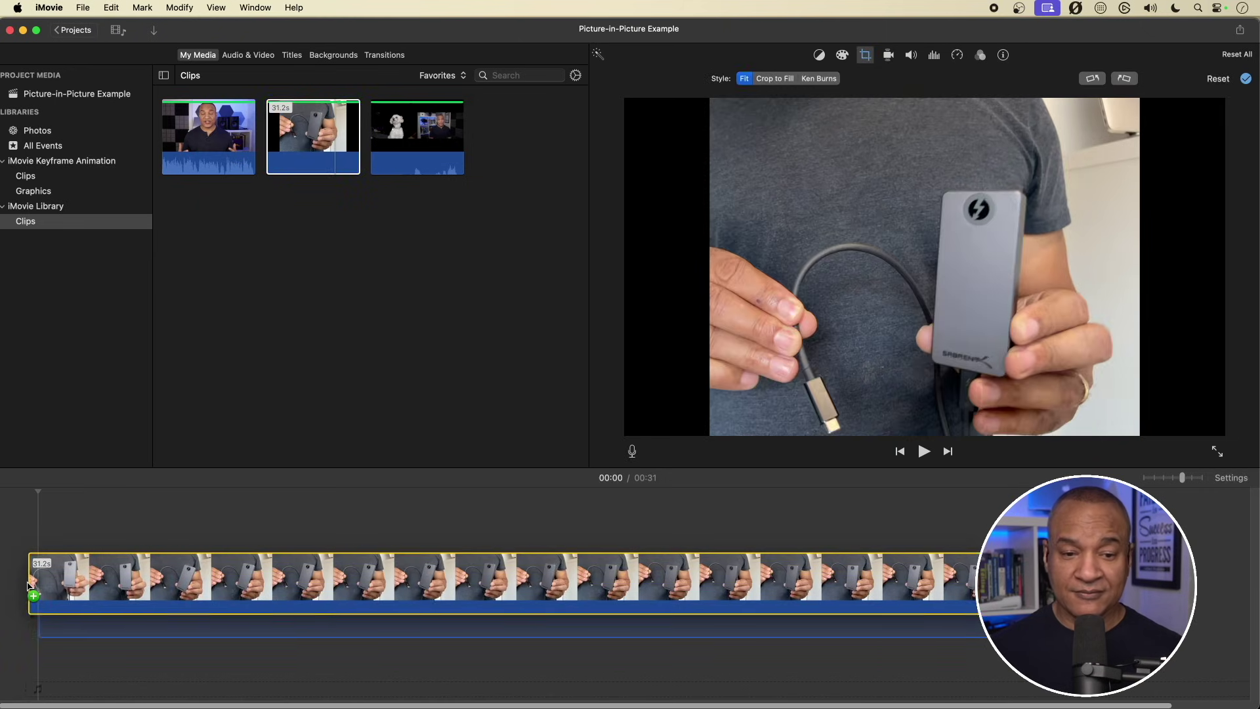
click(158, 587)
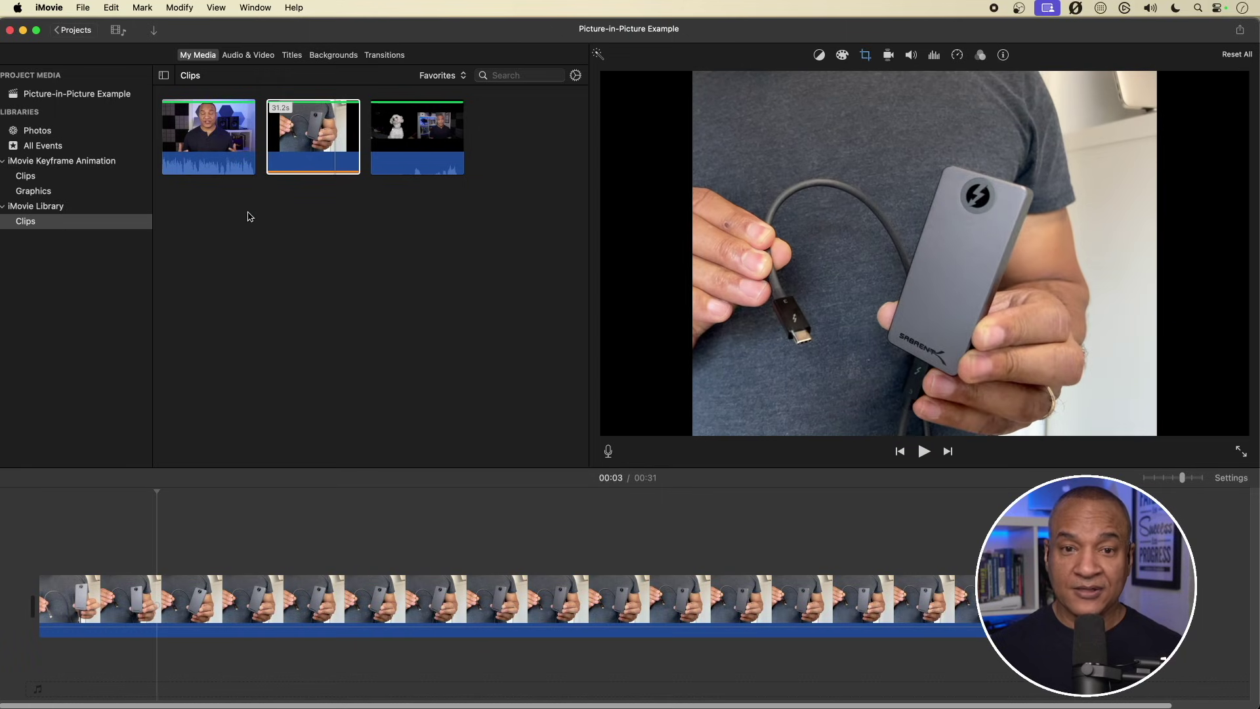
drag(212, 135, 32, 529)
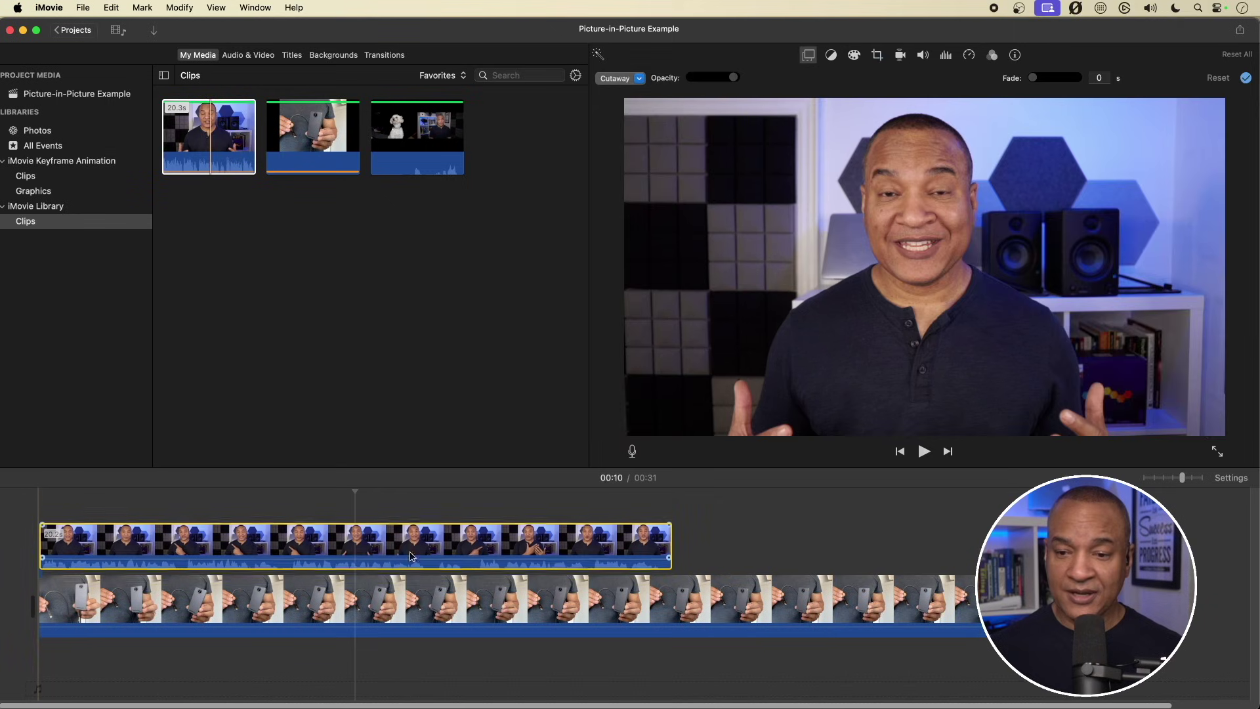
drag(972, 604, 673, 603)
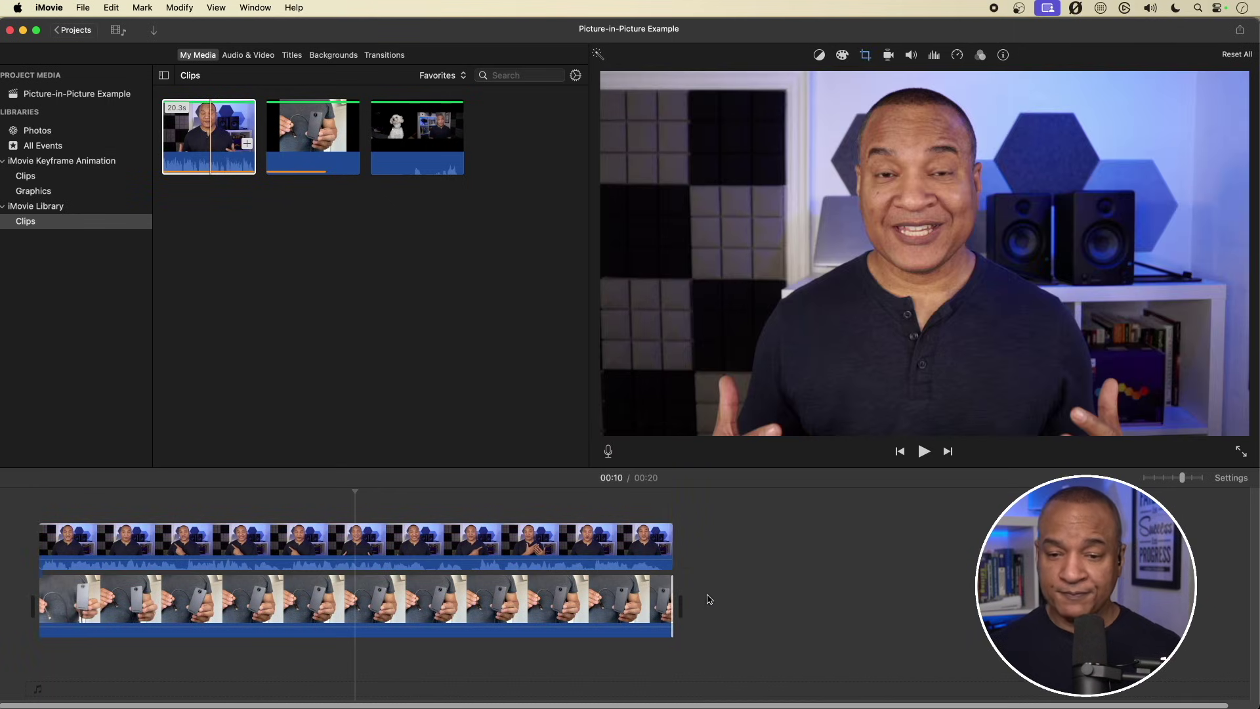
Change the presenter overlay from Cutaway to Split Screen and play the timeline from the start.
click(354, 543)
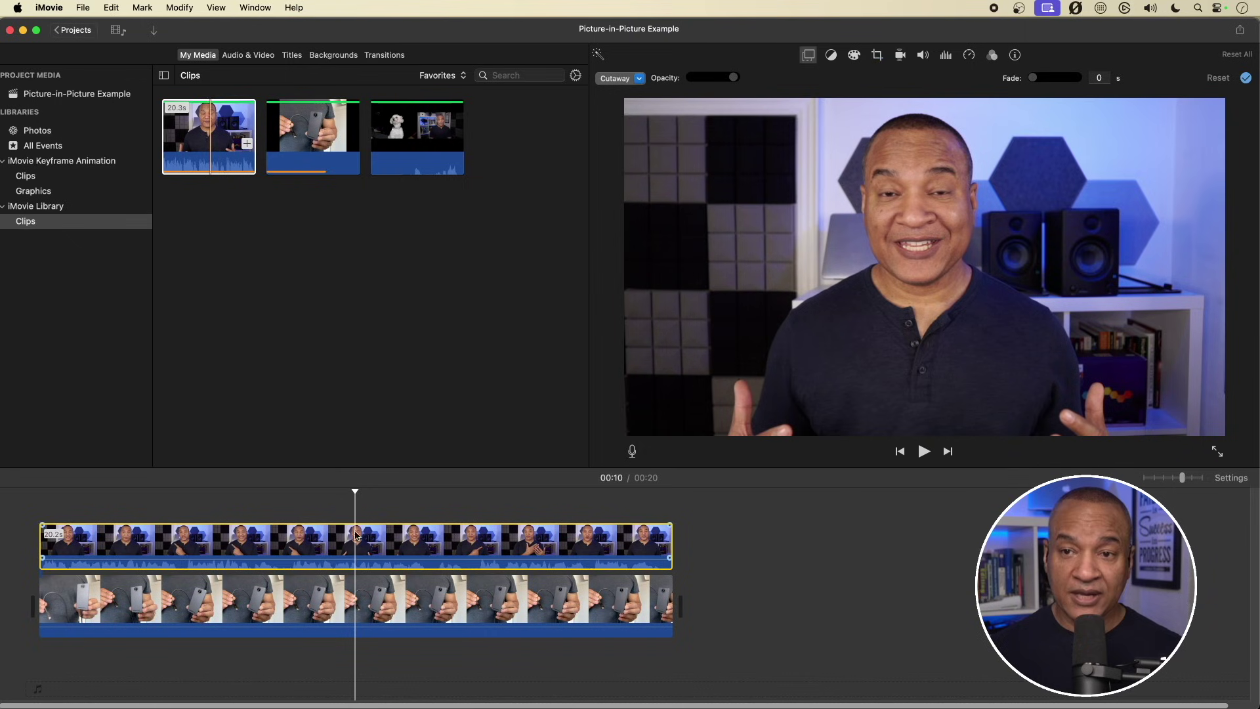
click(640, 79)
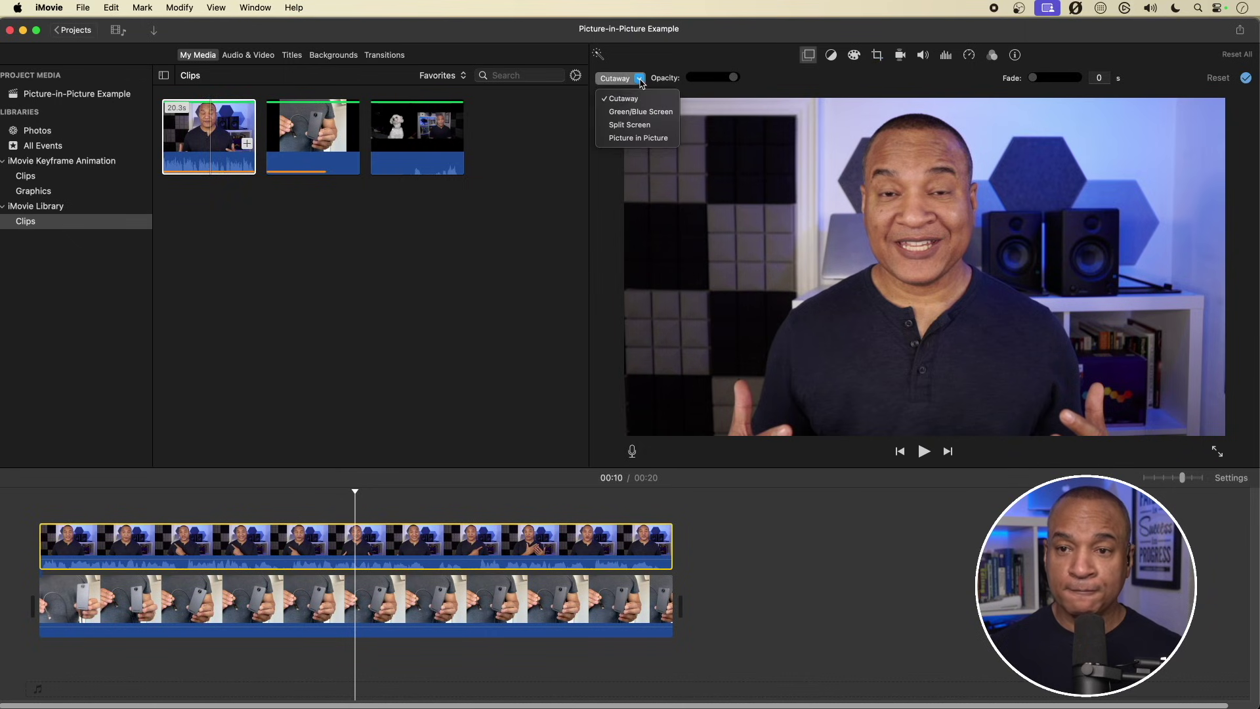
click(642, 128)
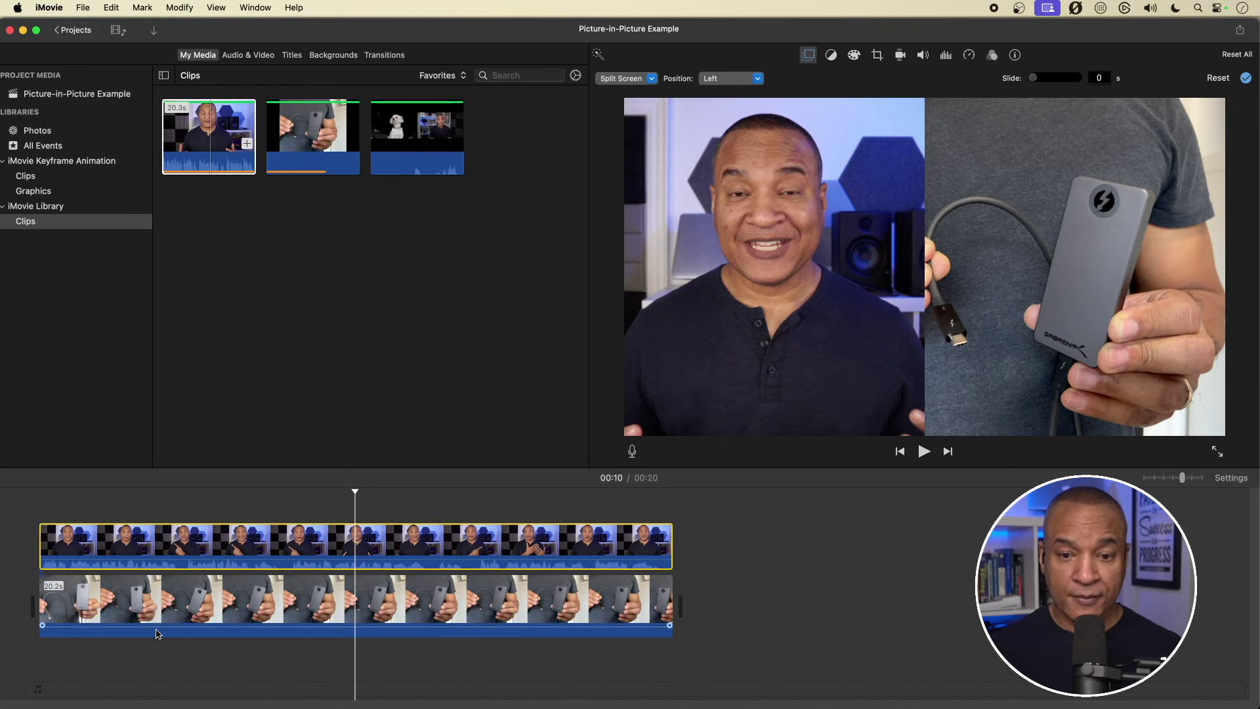
click(64, 500)
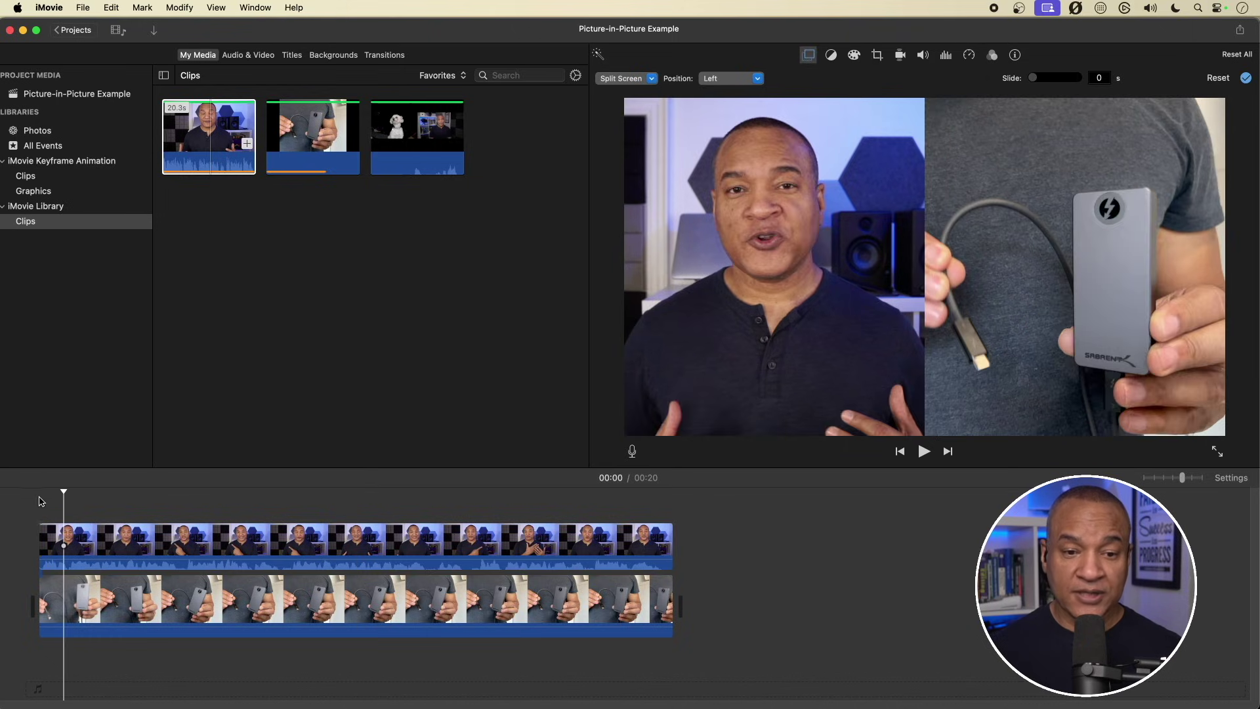
click(39, 501)
key(space)
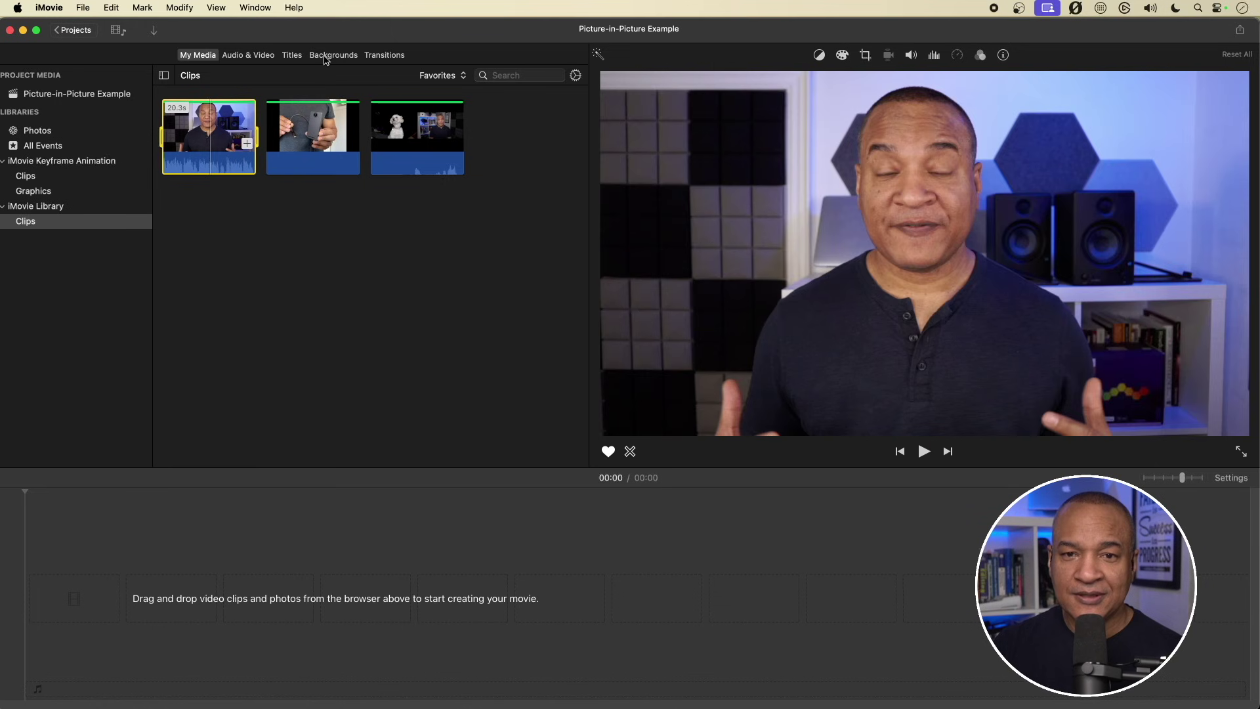
Add the Organic background to the empty timeline.
click(326, 57)
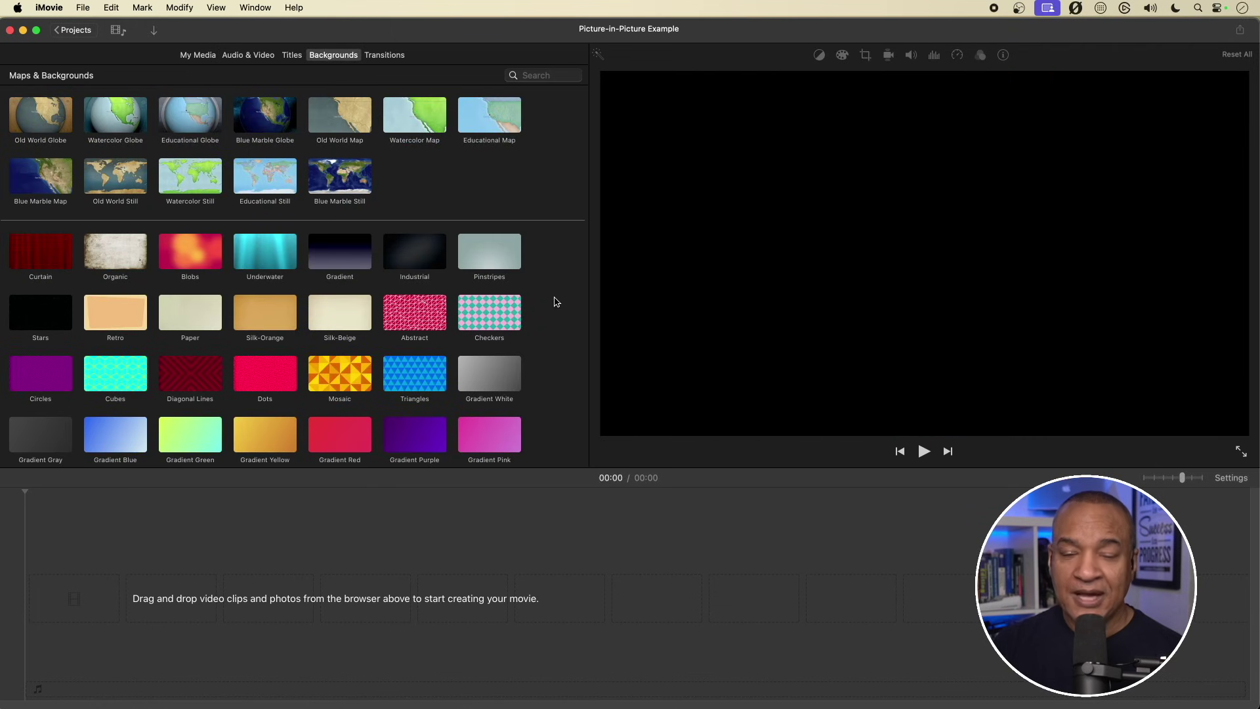
scroll(557, 302, down, 3)
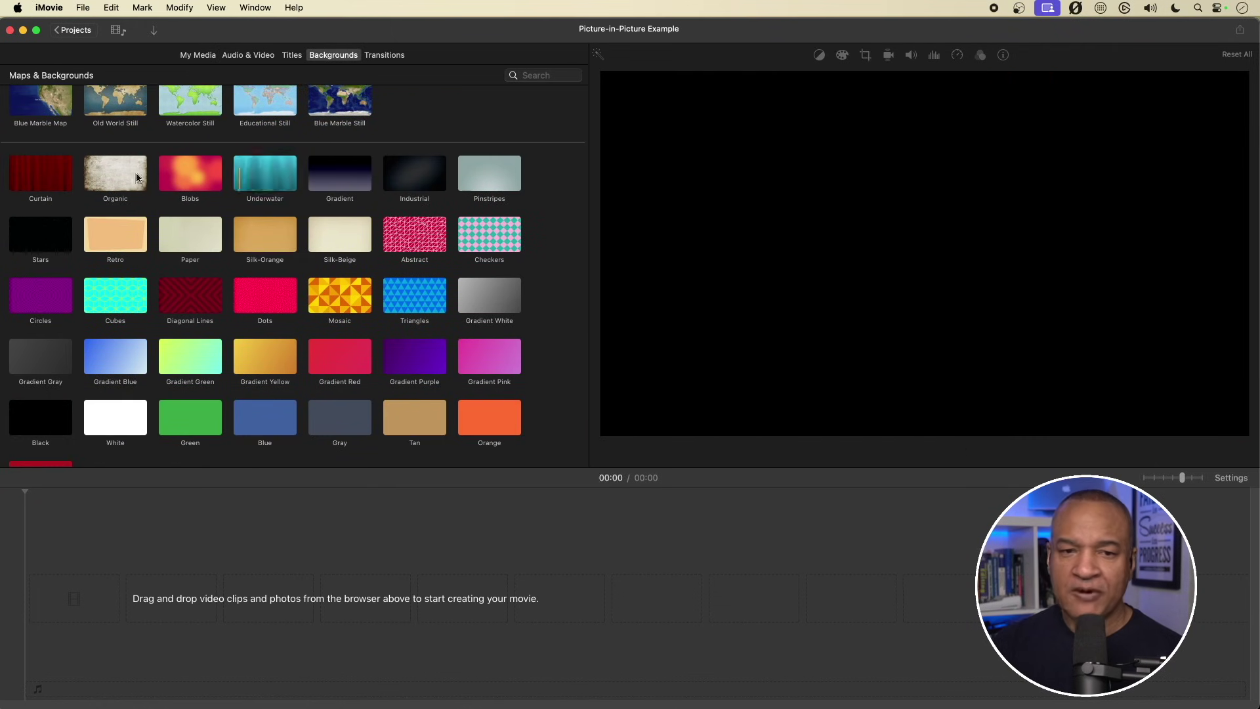
drag(113, 172, 117, 577)
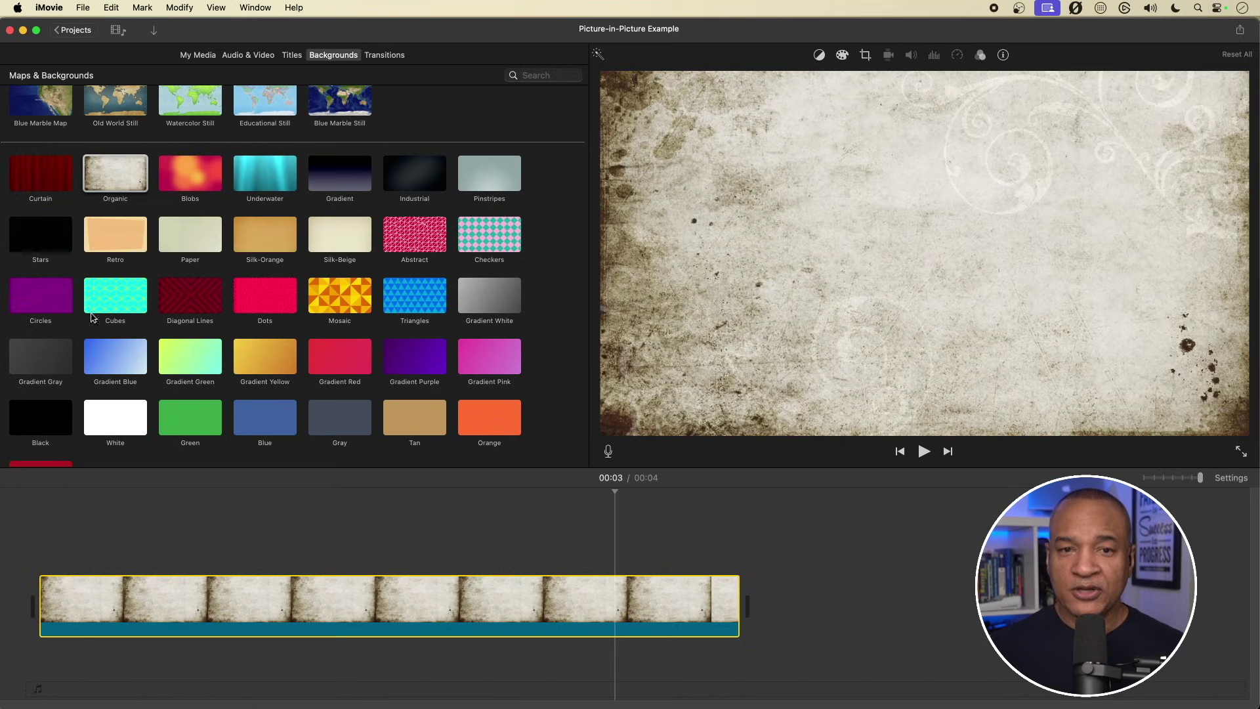
Crop the side-by-side dog and presenter clip in the media library to remove the black bars above and below the picture.
click(196, 57)
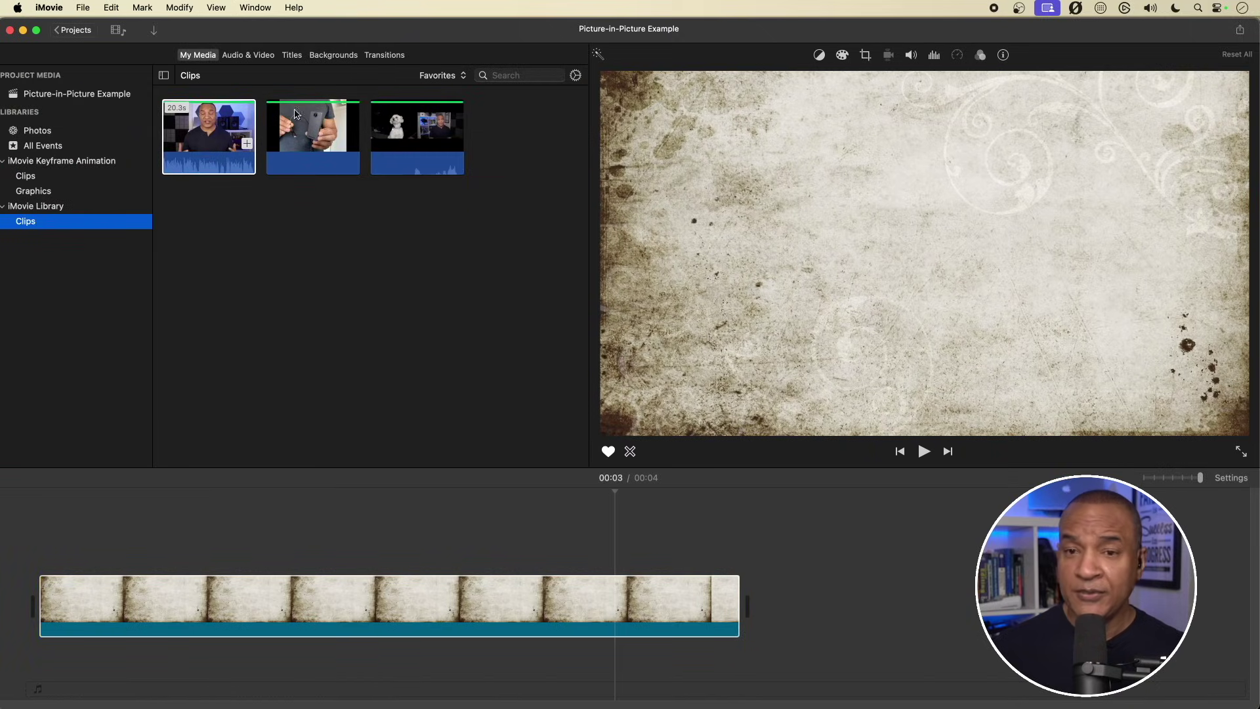
click(407, 130)
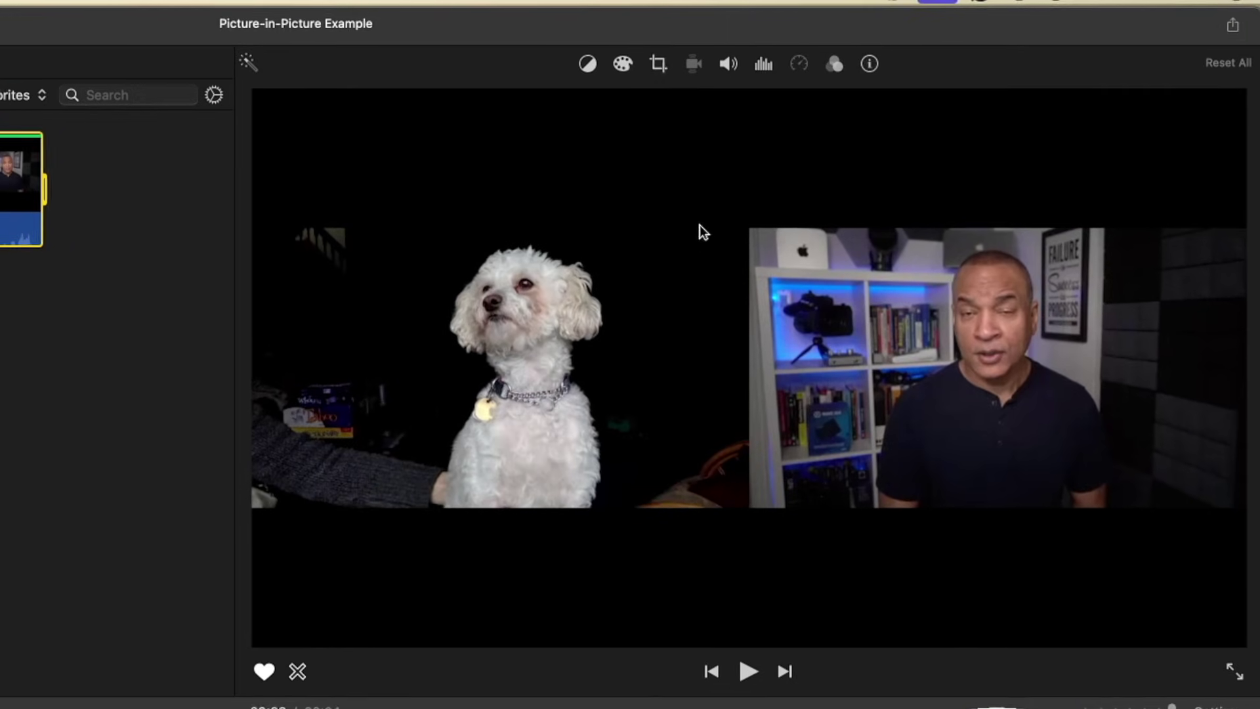
click(659, 65)
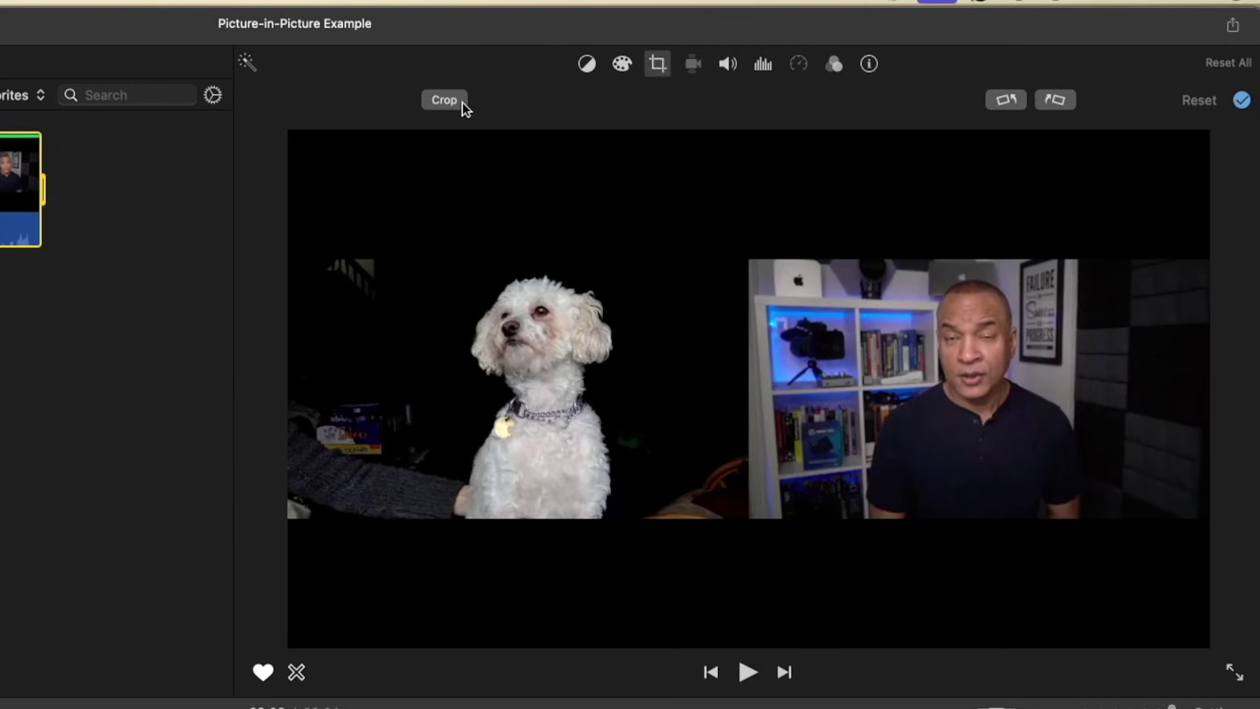
click(453, 104)
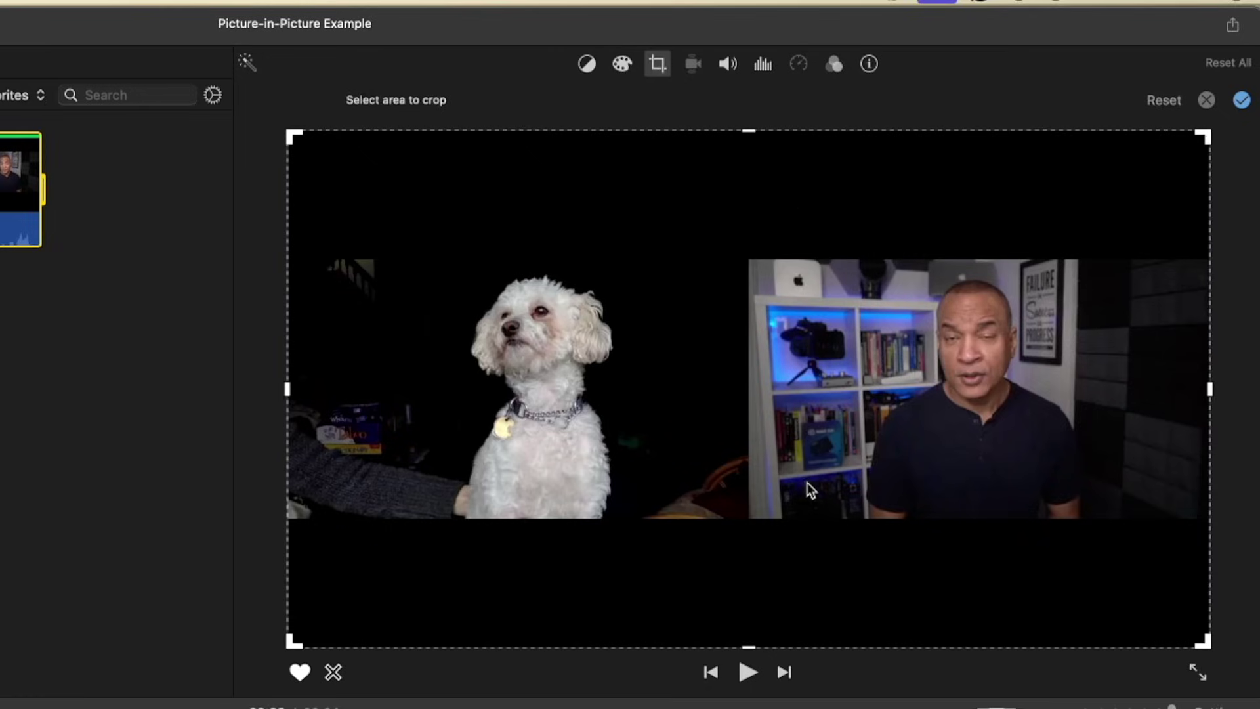
click(749, 636)
drag(750, 640, 746, 520)
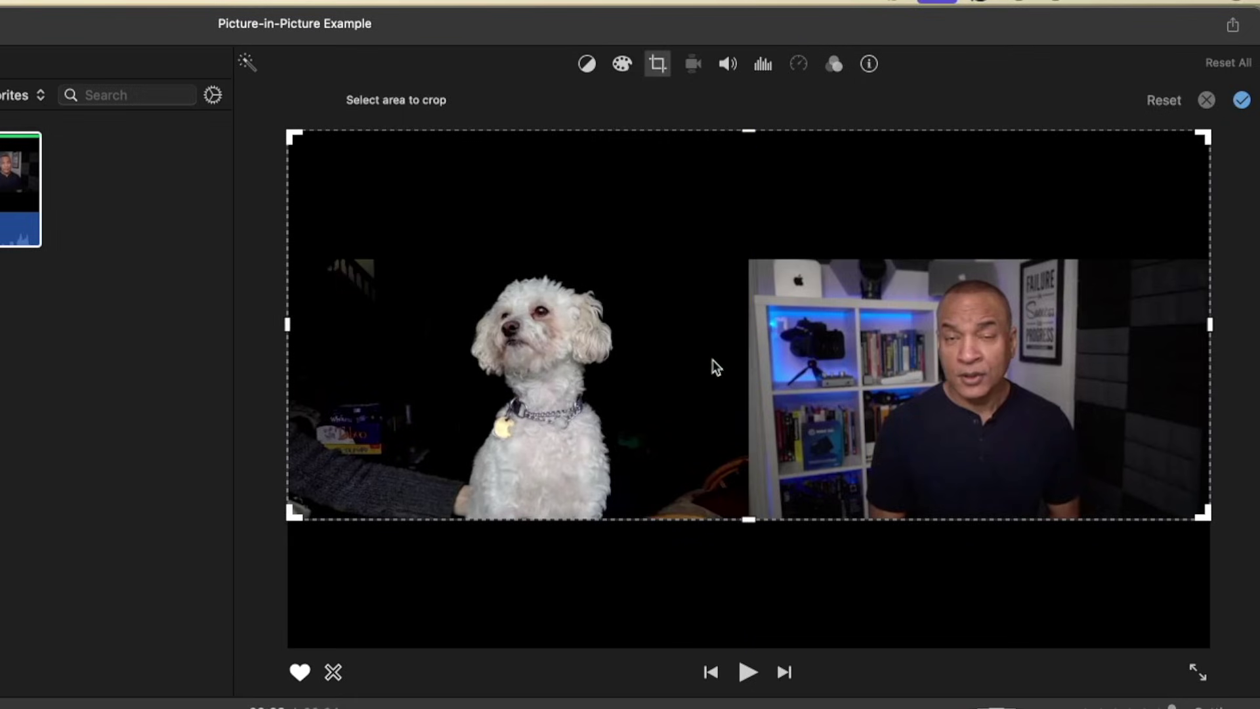
drag(751, 132, 753, 253)
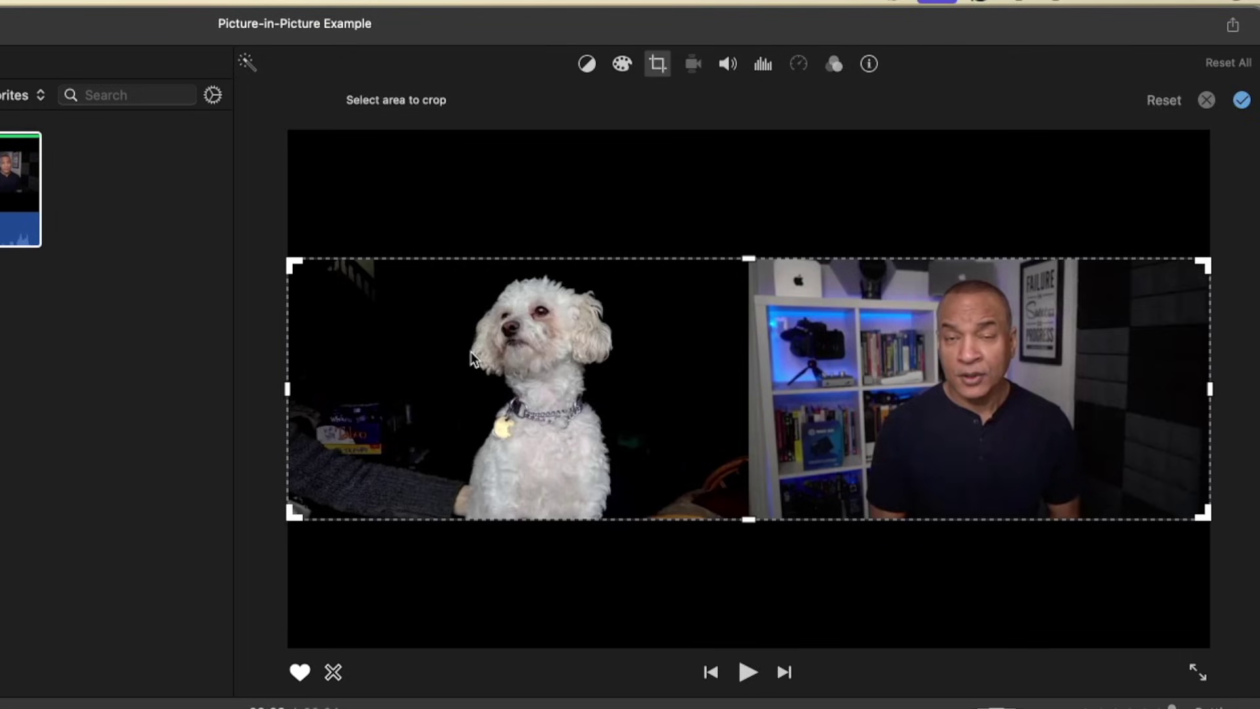
click(1242, 100)
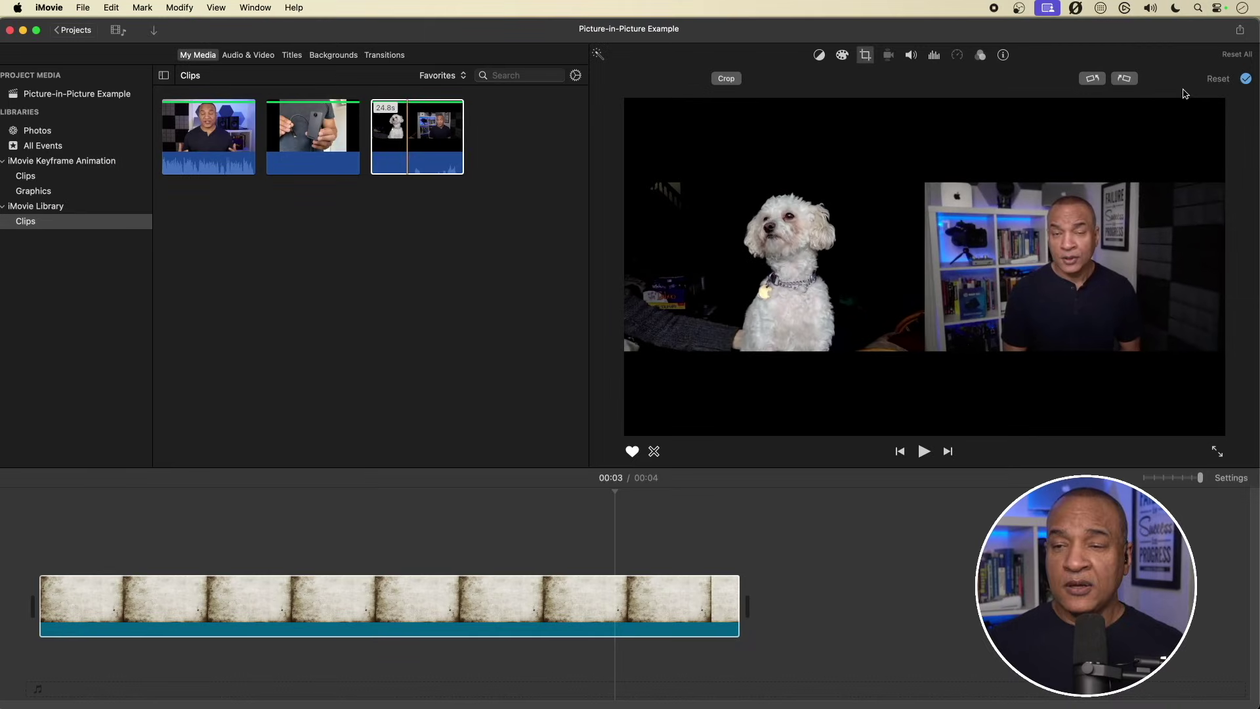
Overlay the cropped dog and presenter clip above the Organic background from the start, and extend the background to the overlay's end.
click(418, 137)
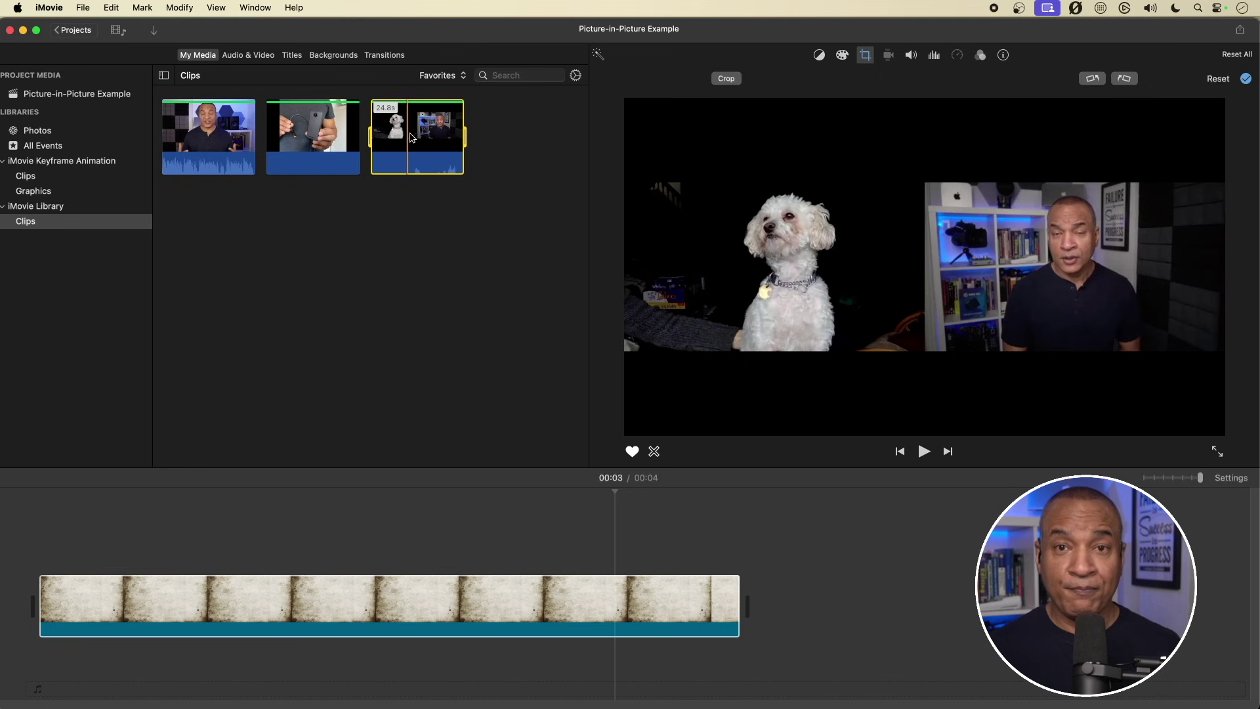
drag(420, 138, 49, 533)
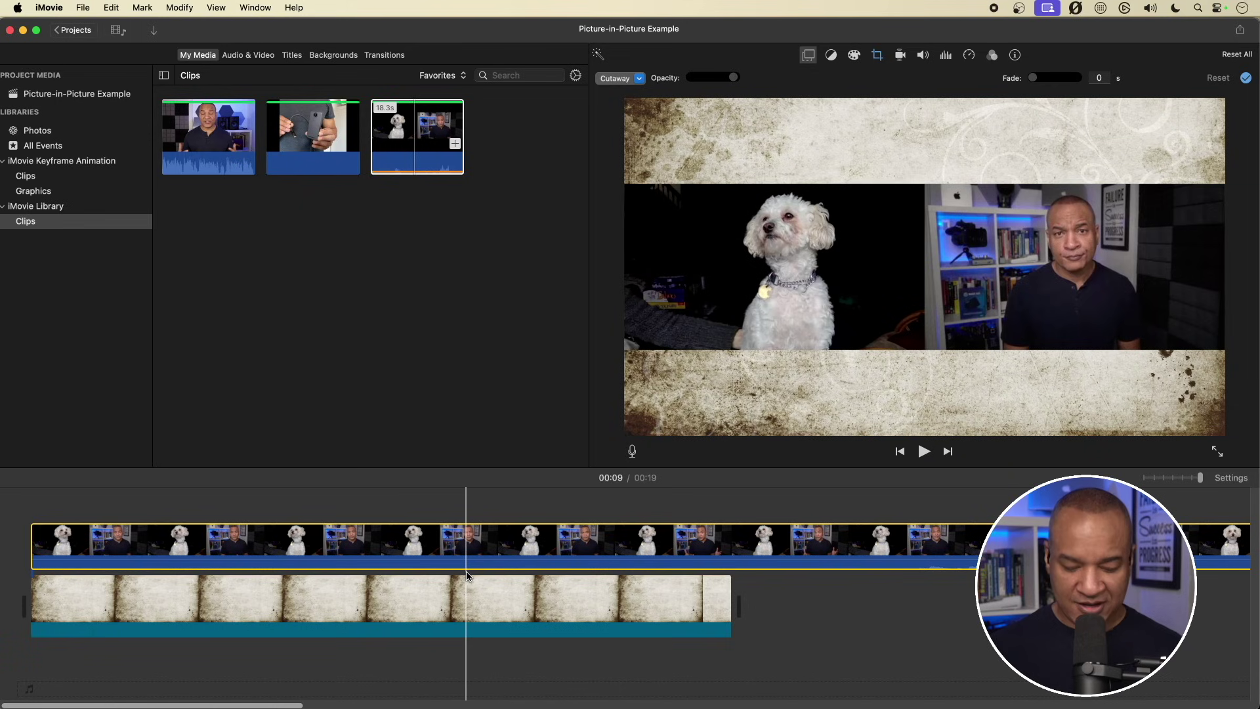
key(super+minus)
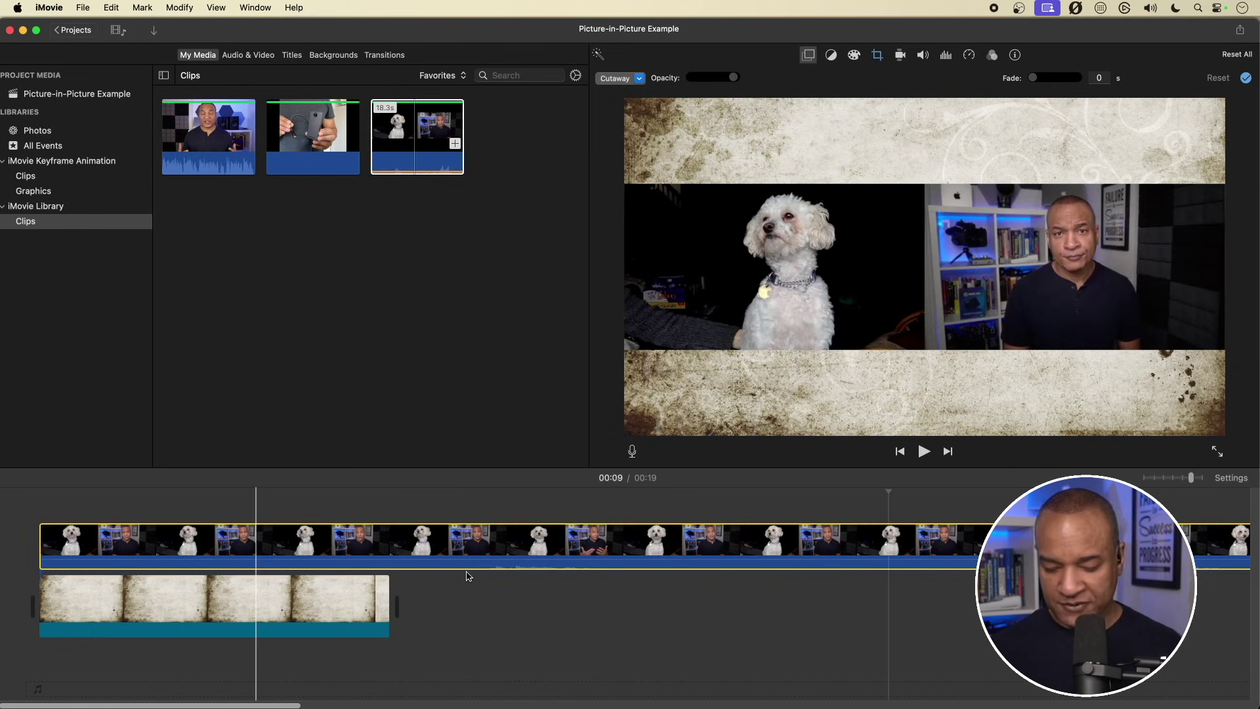
drag(389, 598, 854, 617)
Play the timeline to review the cropped dog and presenter clip over the Organic background, and replay it from the start.
key(space)
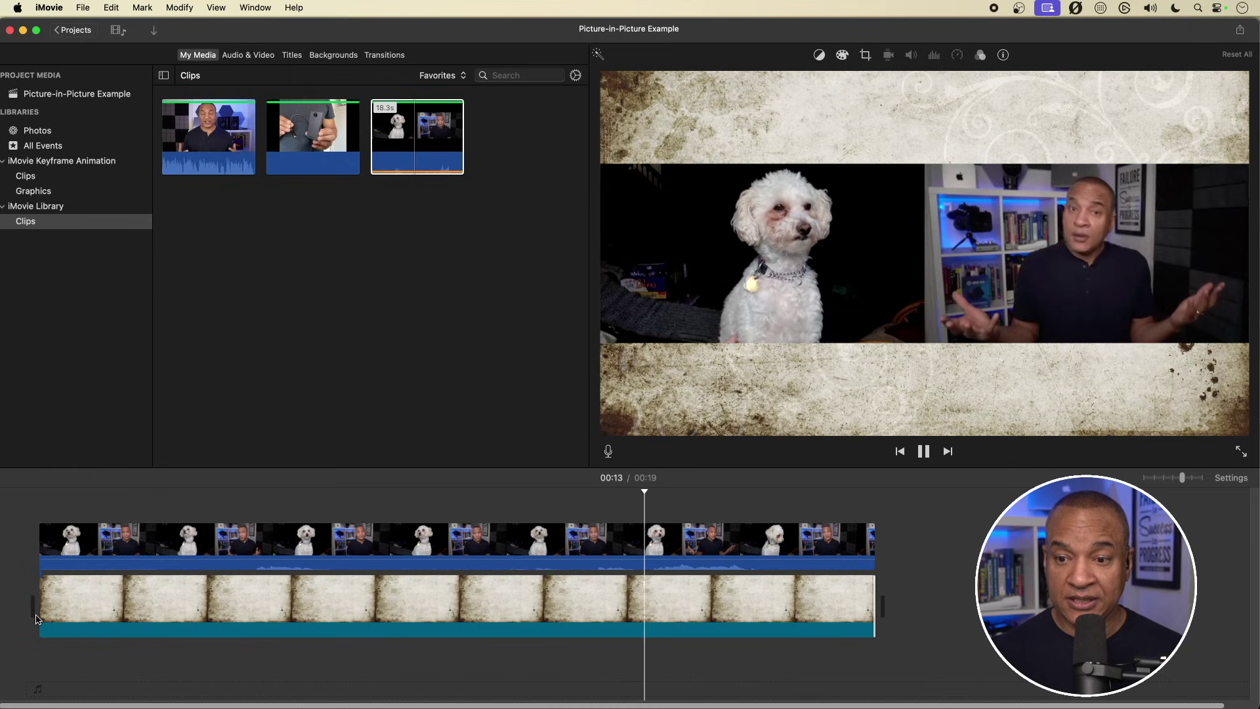
key(space)
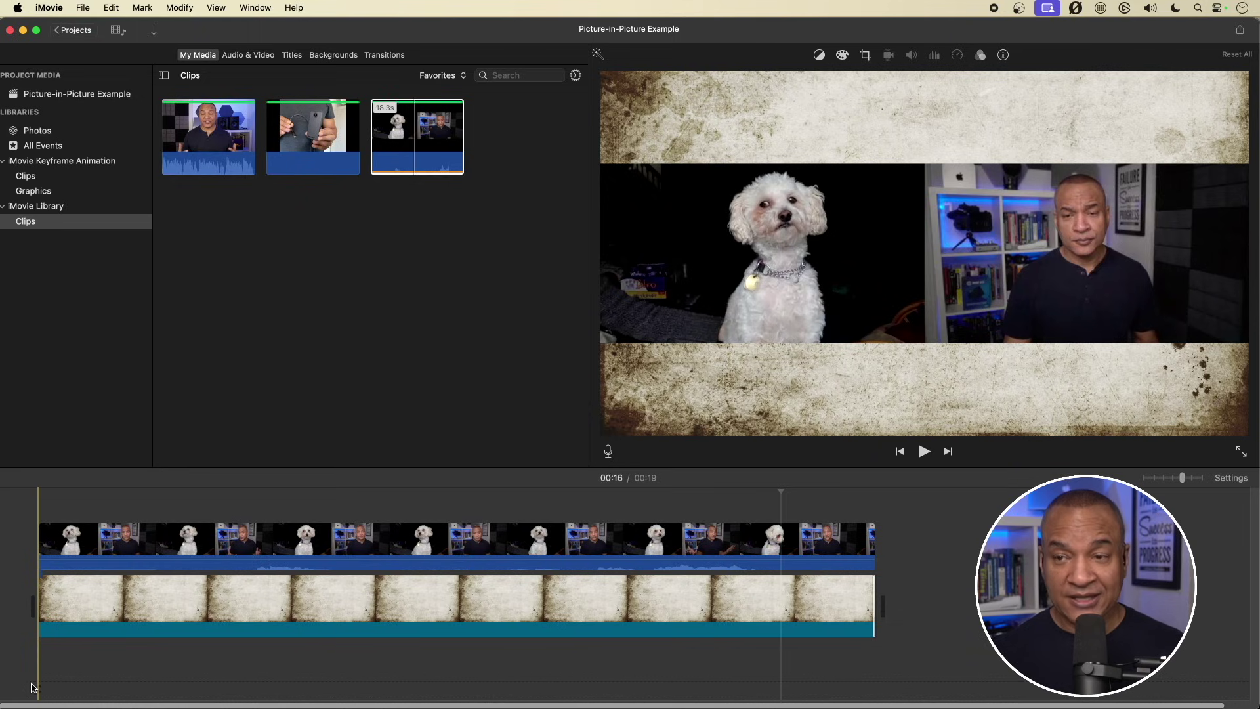
key(space)
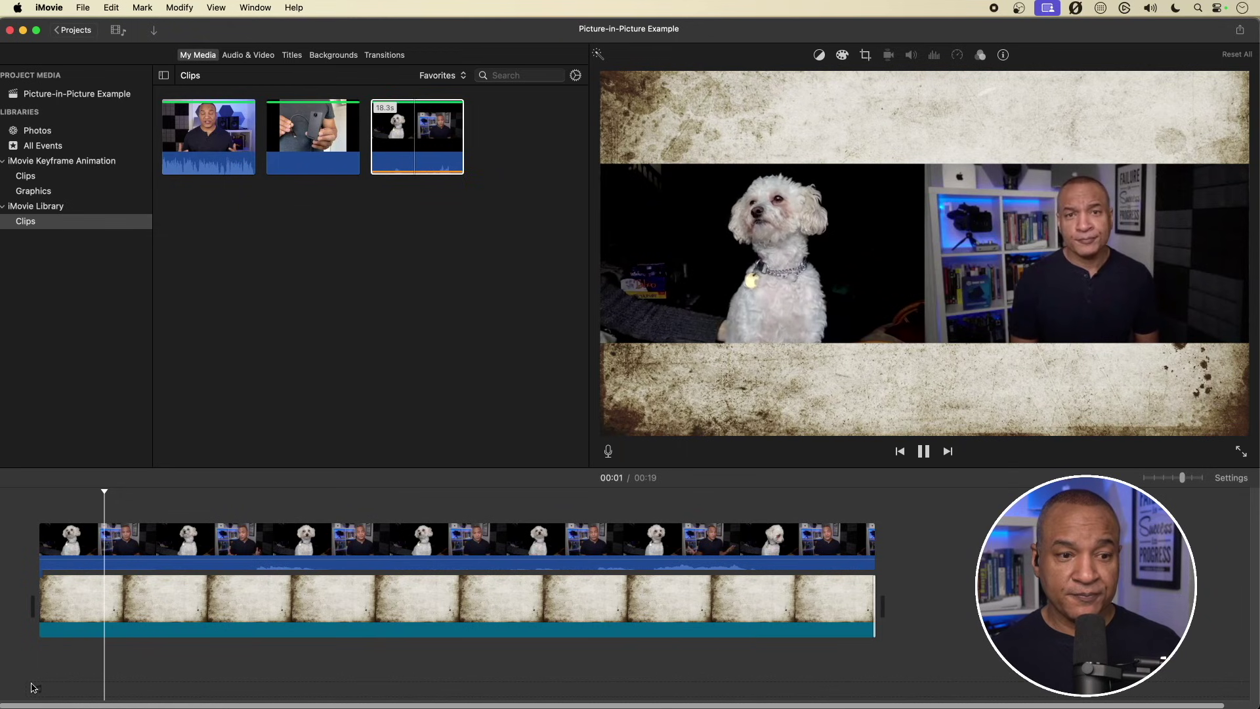